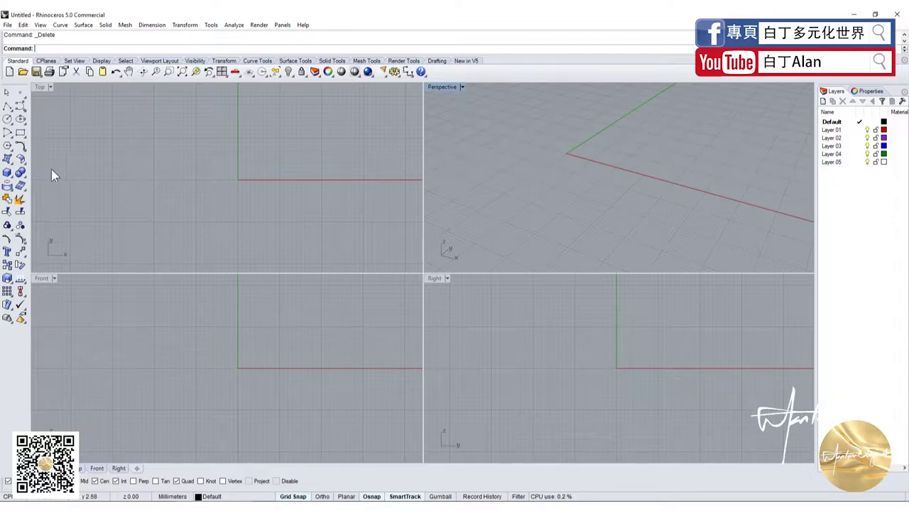
# - Place a point at the origin and draw a radius 10.05 circle centred on it
pyautogui.click(19, 93)
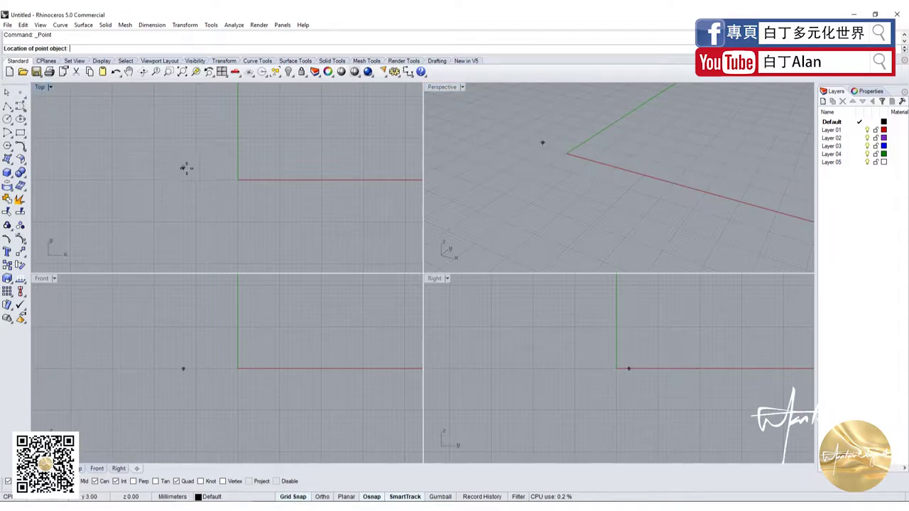
pyautogui.click(238, 368)
pyautogui.moveTo(213, 168); pyautogui.dragTo(311, 244)
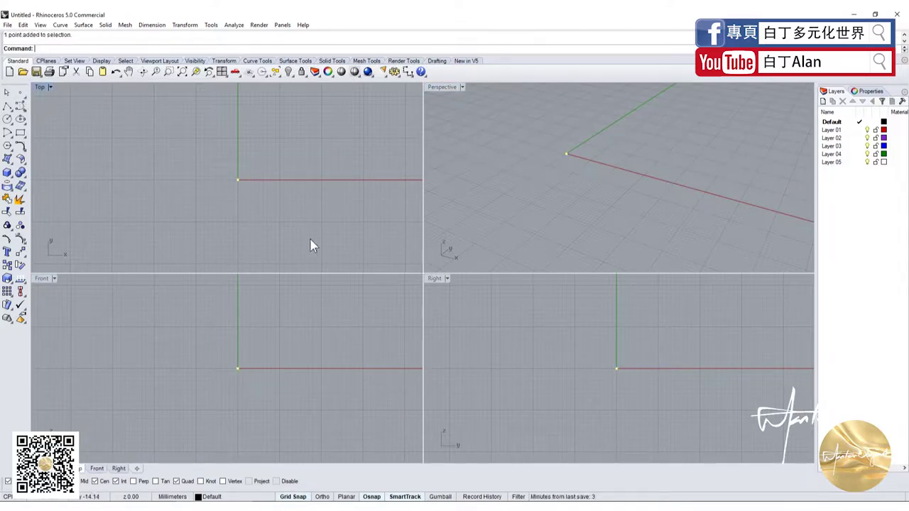
pyautogui.click(42, 279)
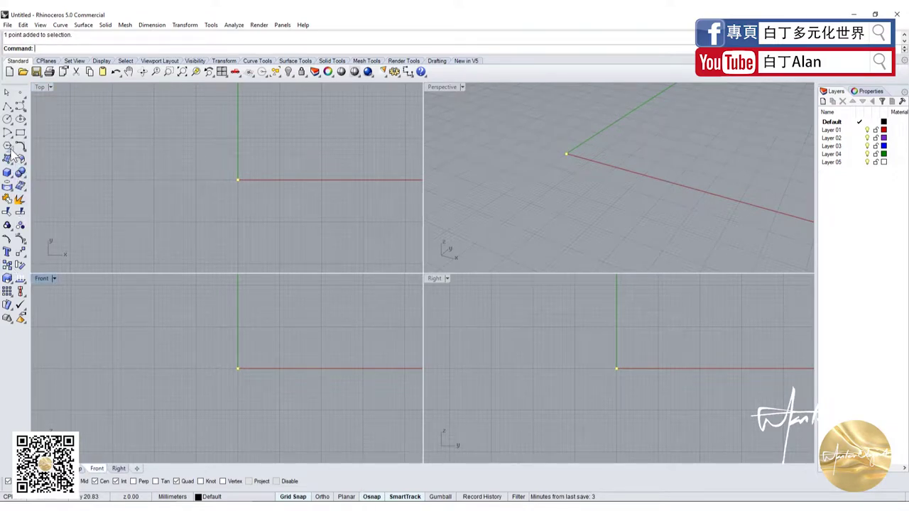
pyautogui.click(7, 119)
pyautogui.click(238, 180)
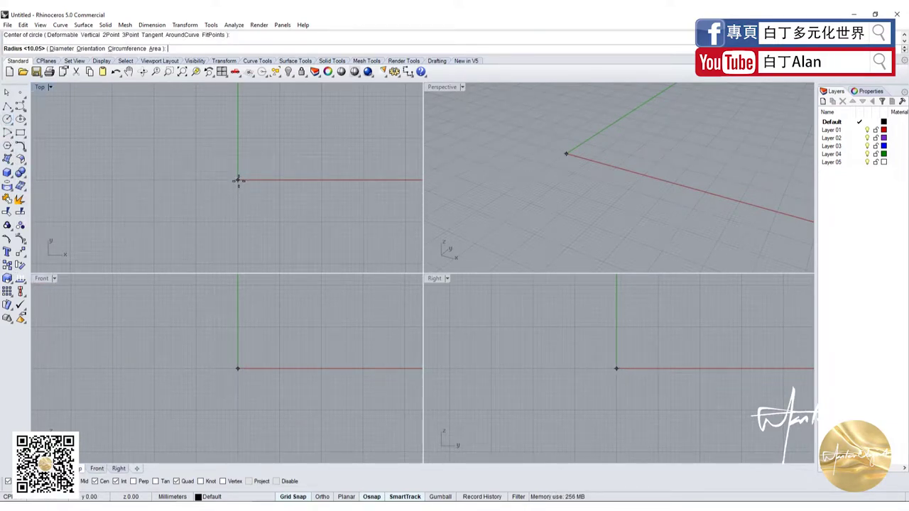
pyautogui.click(280, 183)
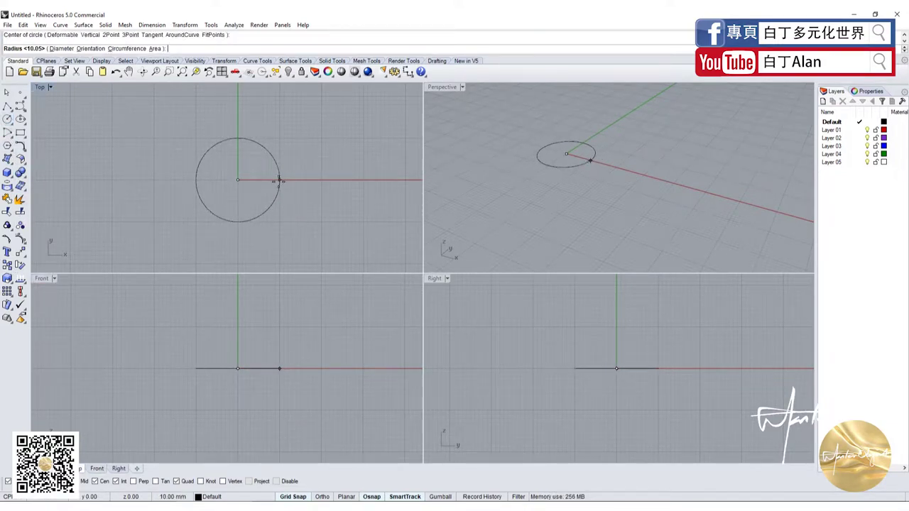
# - Raise the circle above the ground and paste a copy of the point higher still
pyautogui.click(258, 368)
pyautogui.moveTo(258, 368); pyautogui.dragTo(260, 327)
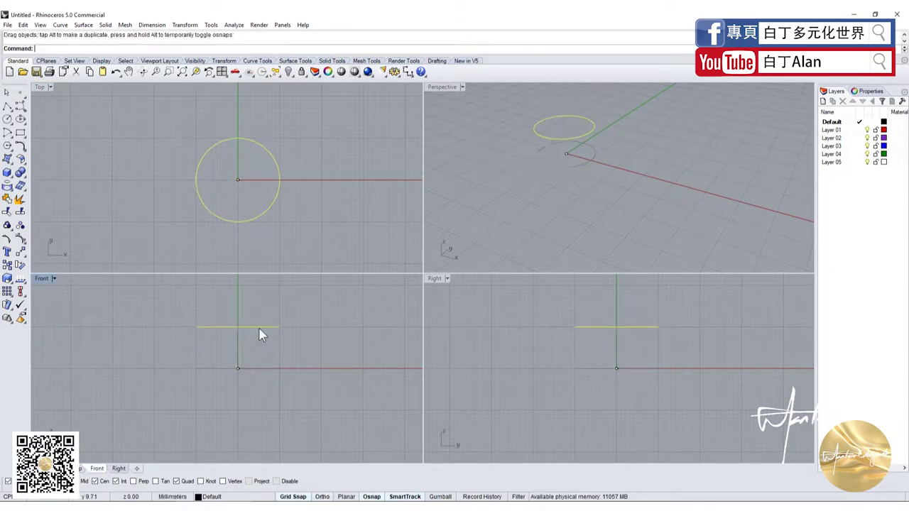
pyautogui.press('Escape')
pyautogui.hotkey('ctrl', 'v')
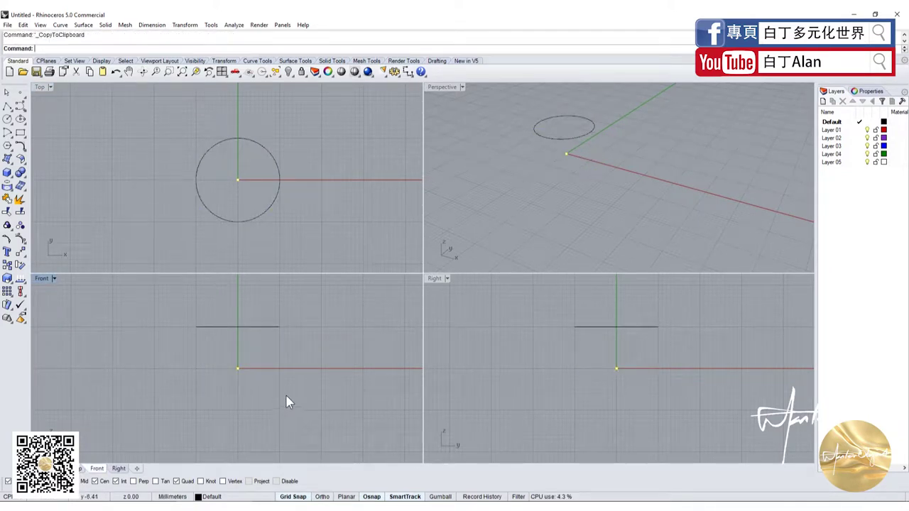
pyautogui.moveTo(238, 369); pyautogui.dragTo(238, 286)
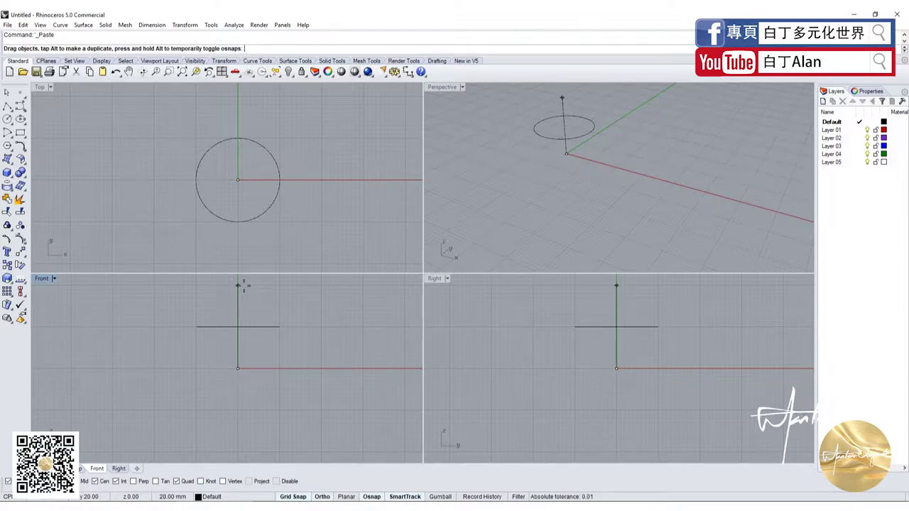
pyautogui.doubleClick(445, 86)
pyautogui.moveTo(445, 89); pyautogui.dragTo(448, 300, button='right')
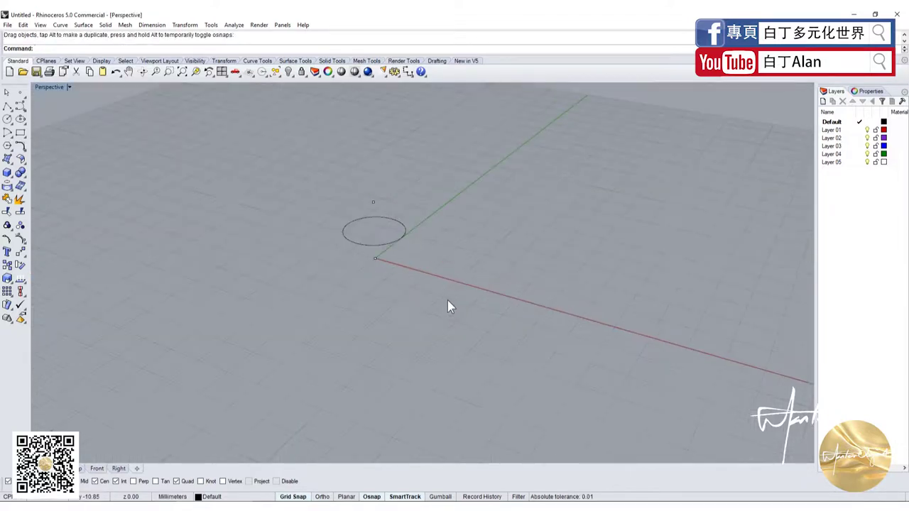
pyautogui.scroll(3, 376, 215)
pyautogui.click(385, 376)
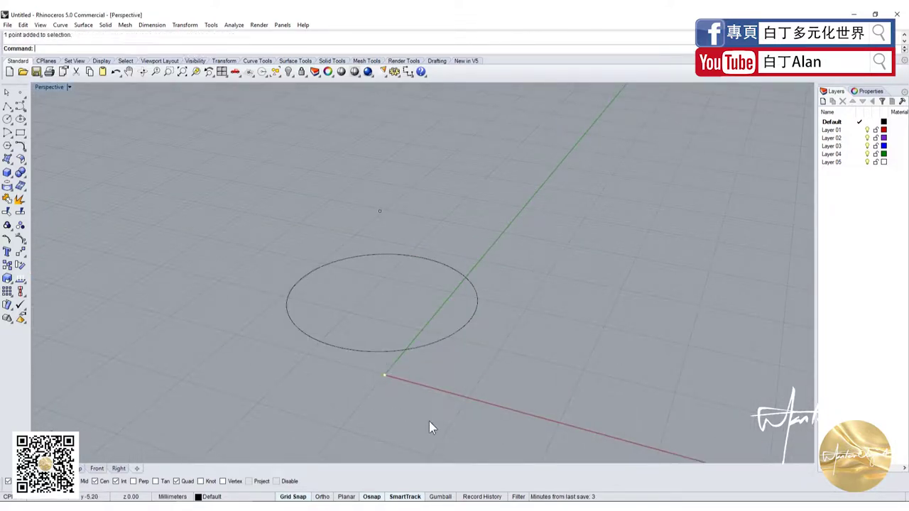
pyautogui.click(20, 160)
pyautogui.click(16, 172)
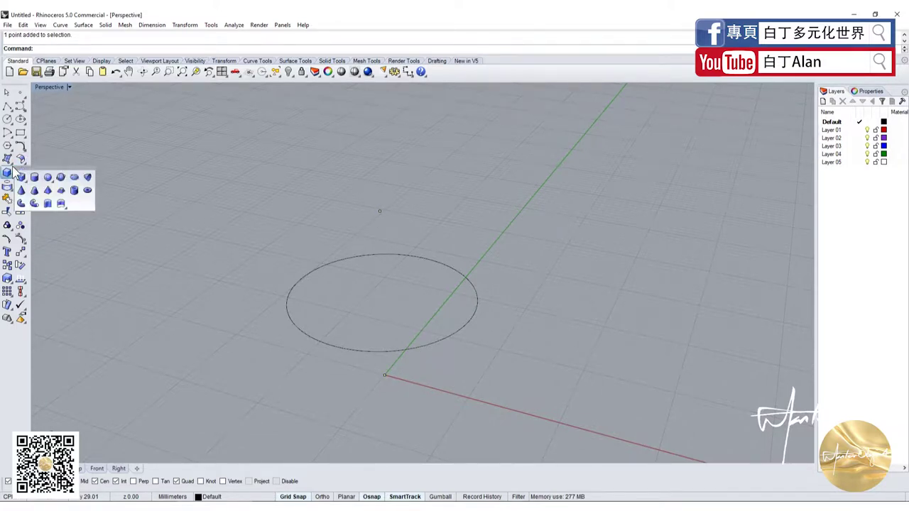
pyautogui.click(14, 171)
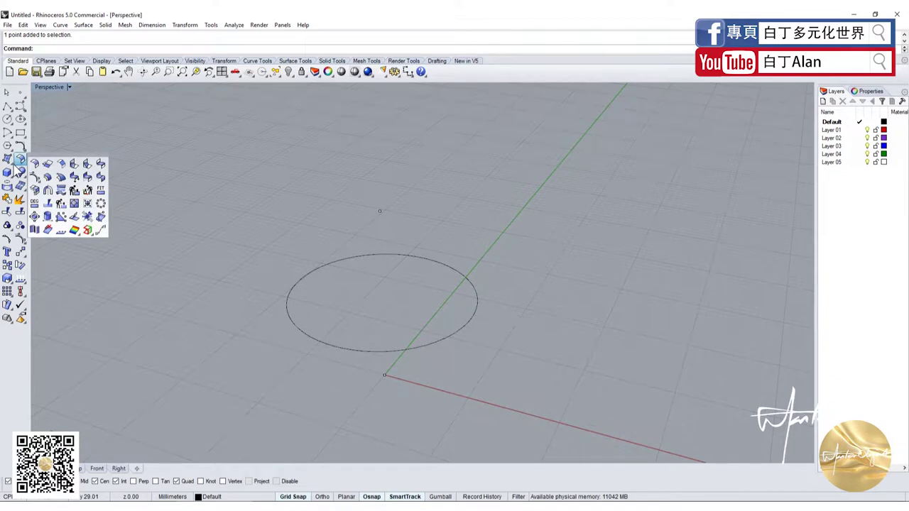
pyautogui.click(16, 162)
pyautogui.click(60, 163)
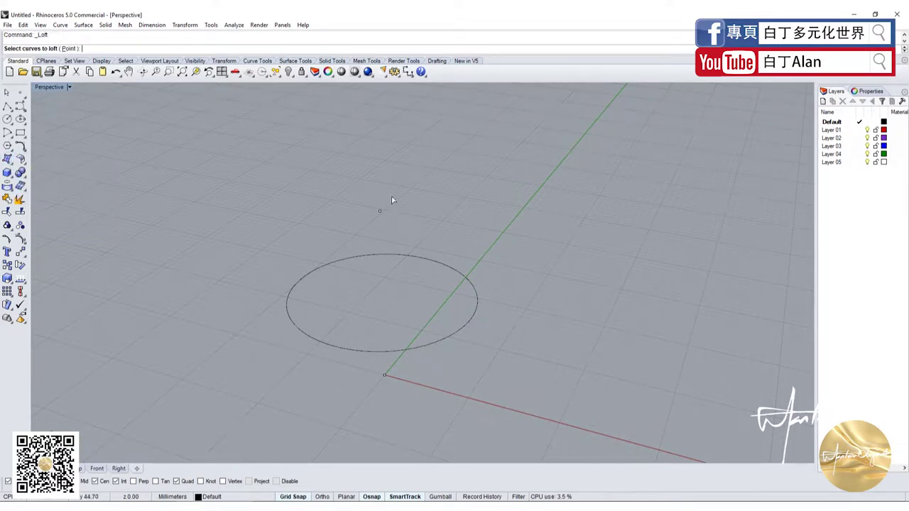
pyautogui.click(377, 216)
pyautogui.click(387, 257)
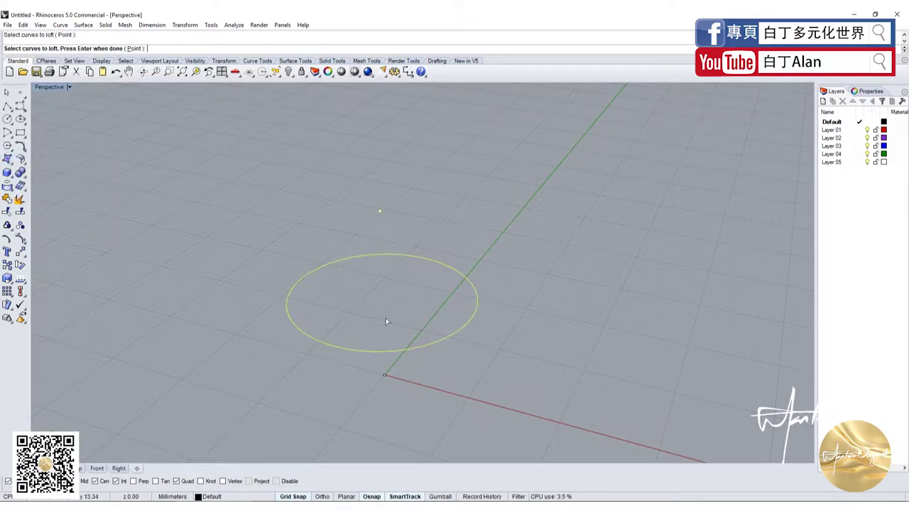
pyautogui.click(384, 375)
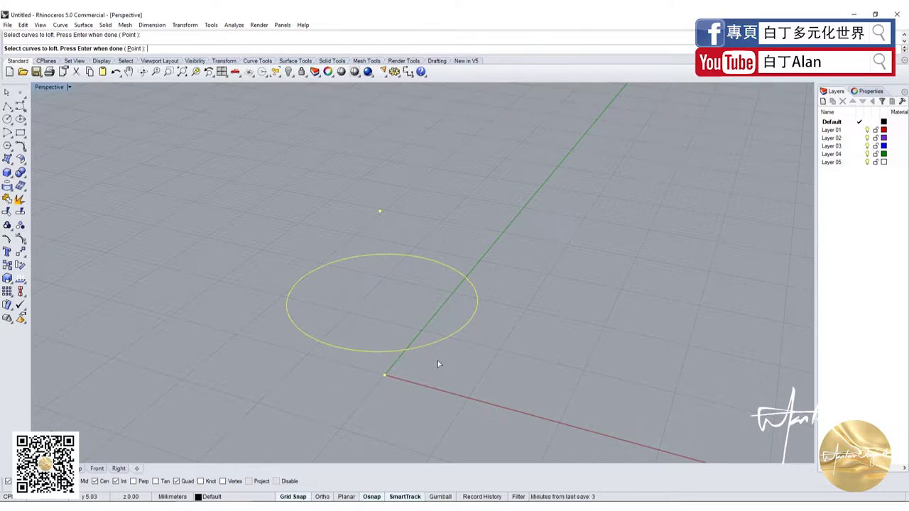
pyautogui.press('Return')
pyautogui.press('Return')
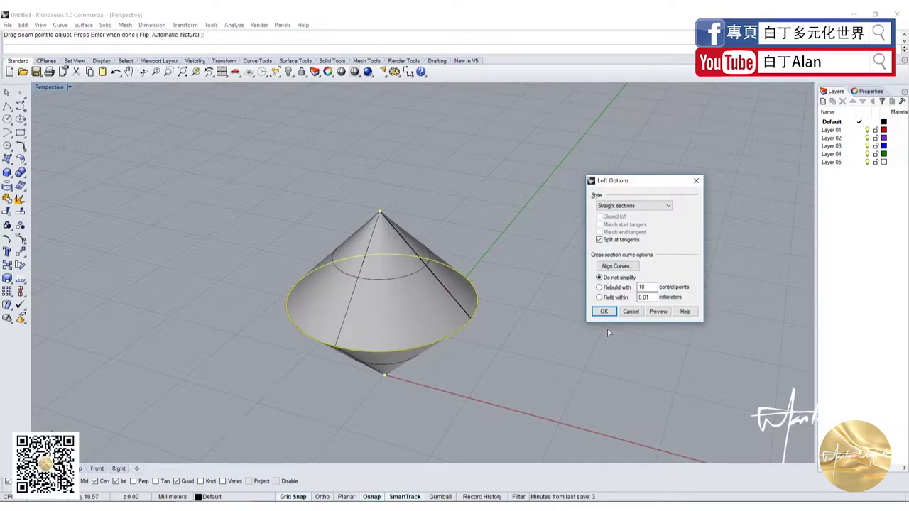
pyautogui.click(604, 312)
pyautogui.scroll(-2, 598, 328)
pyautogui.moveTo(598, 327); pyautogui.dragTo(574, 345, button='right')
pyautogui.scroll(3, 574, 345)
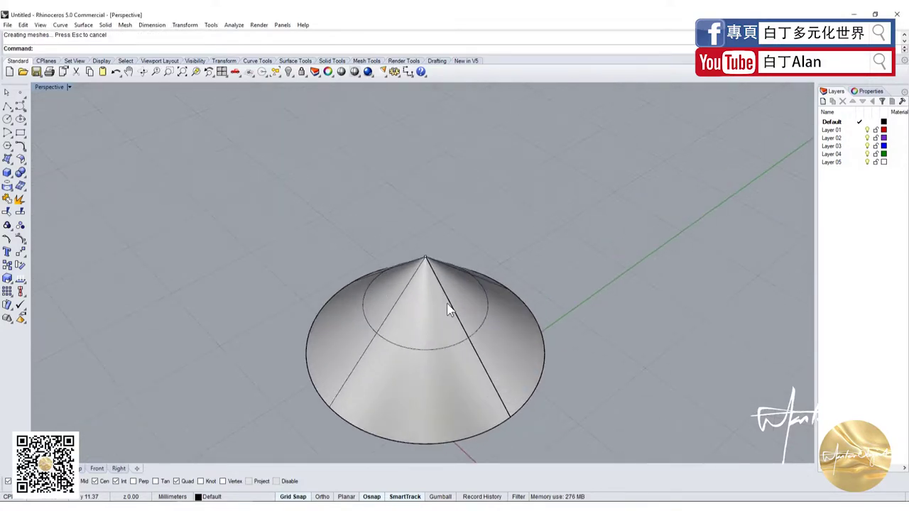
pyautogui.moveTo(446, 303); pyautogui.dragTo(463, 273, button='right')
pyautogui.scroll(-3, 464, 272)
pyautogui.moveTo(436, 197); pyautogui.dragTo(488, 264)
pyautogui.scroll(3, 484, 259)
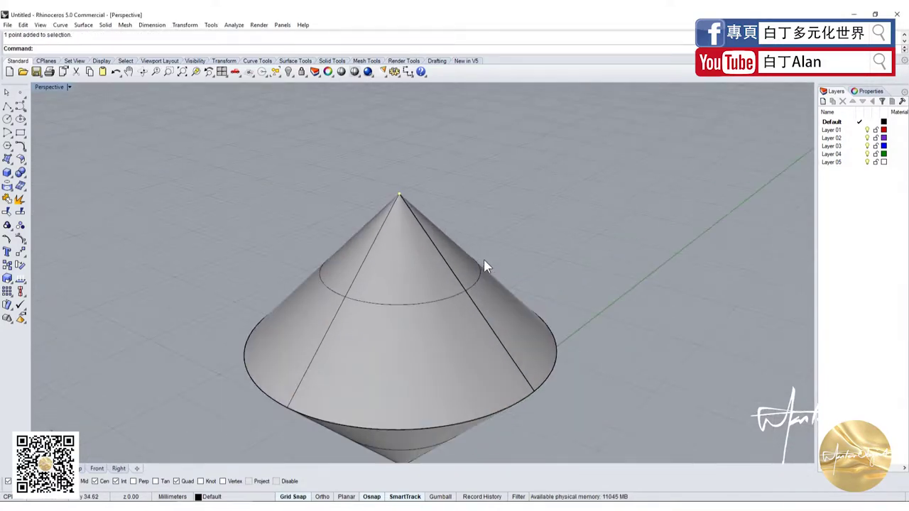
pyautogui.moveTo(451, 235); pyautogui.dragTo(438, 204, button='right')
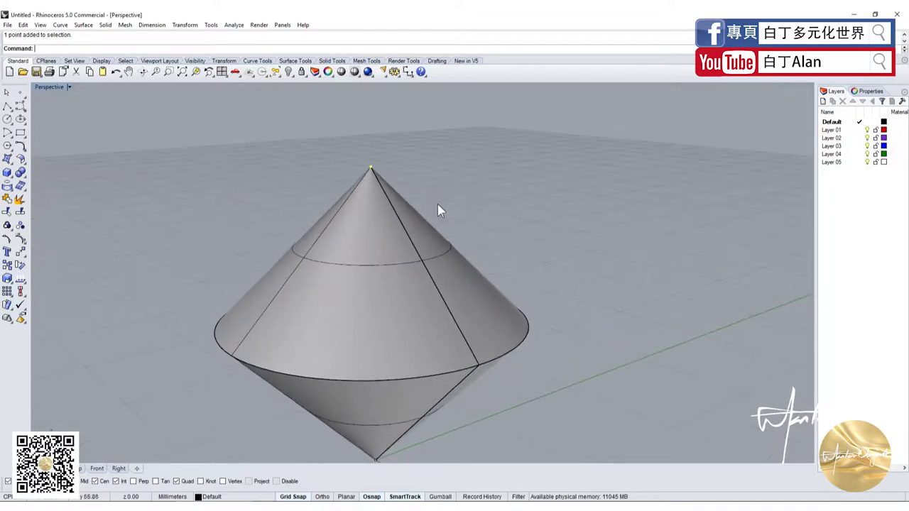
pyautogui.click(389, 246)
pyautogui.press('Escape')
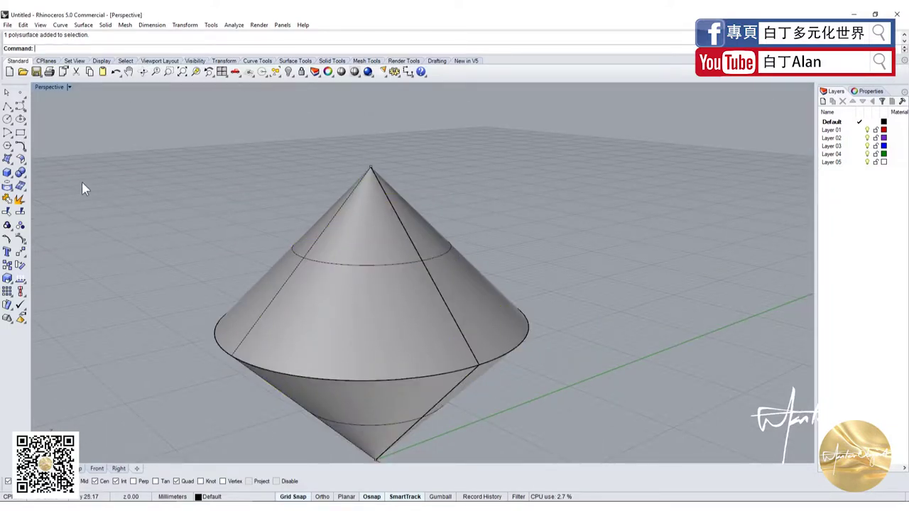
pyautogui.click(281, 297)
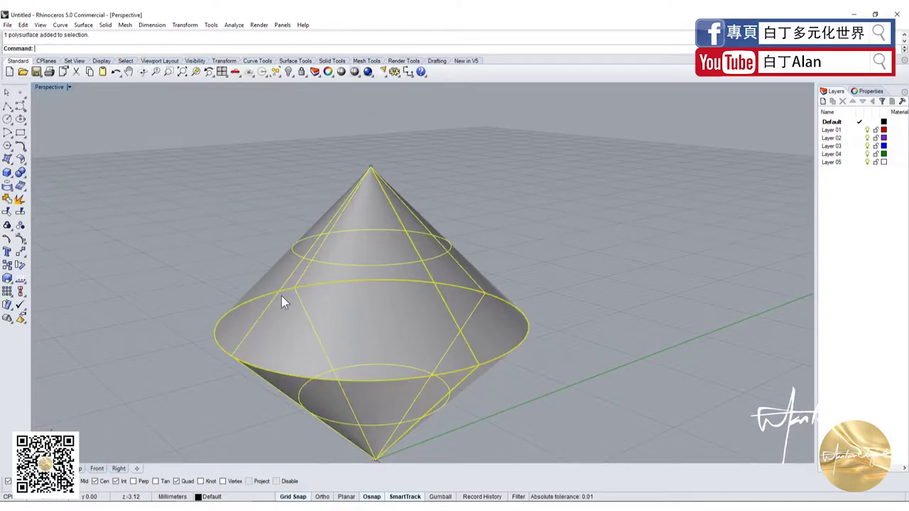
pyautogui.press('Delete')
# - Draw a rectangle inside the circle in the four-view layout
pyautogui.click(21, 133)
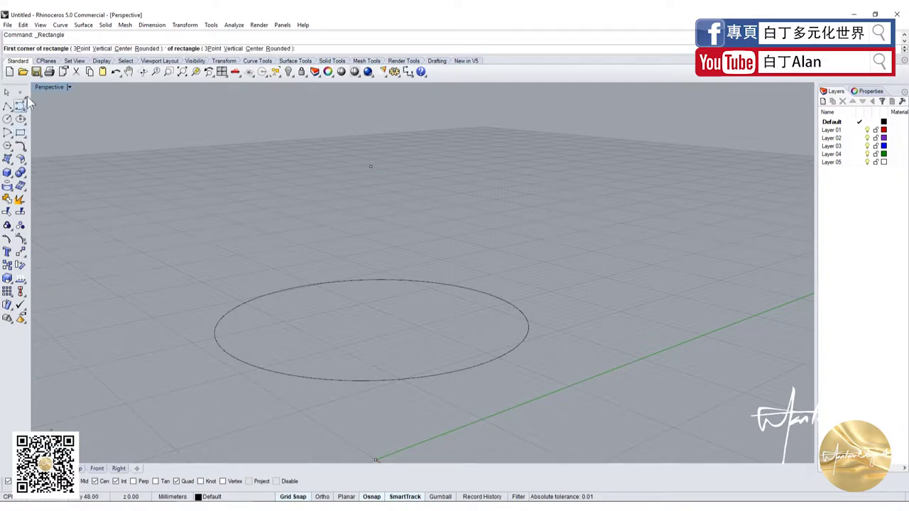
pyautogui.doubleClick(51, 87)
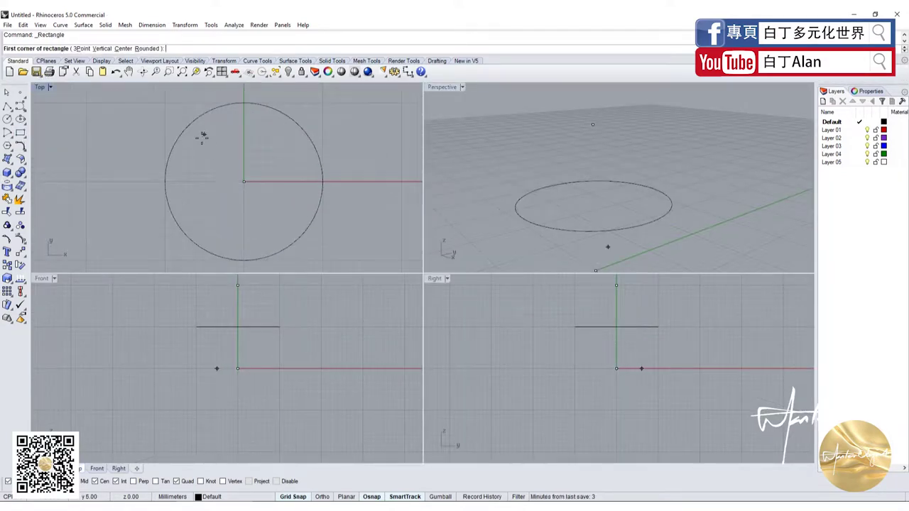
pyautogui.click(196, 142)
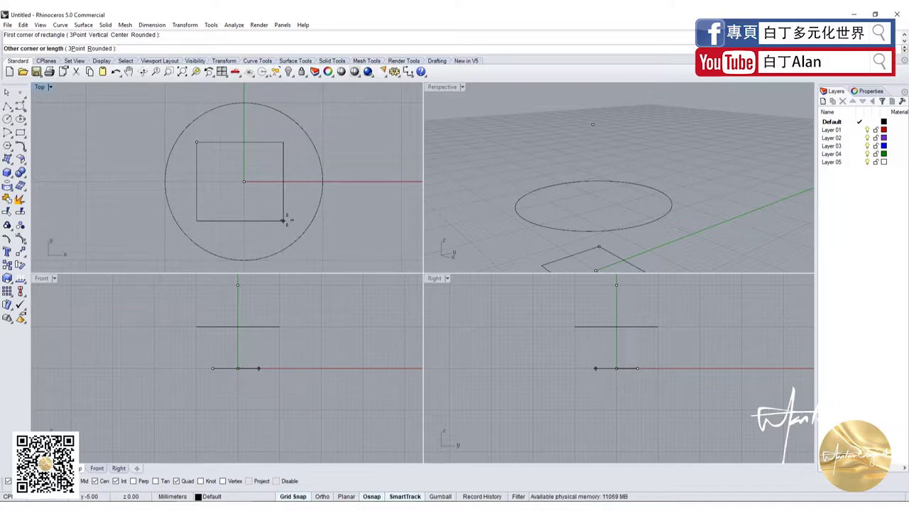
pyautogui.click(283, 221)
pyautogui.scroll(2, 260, 328)
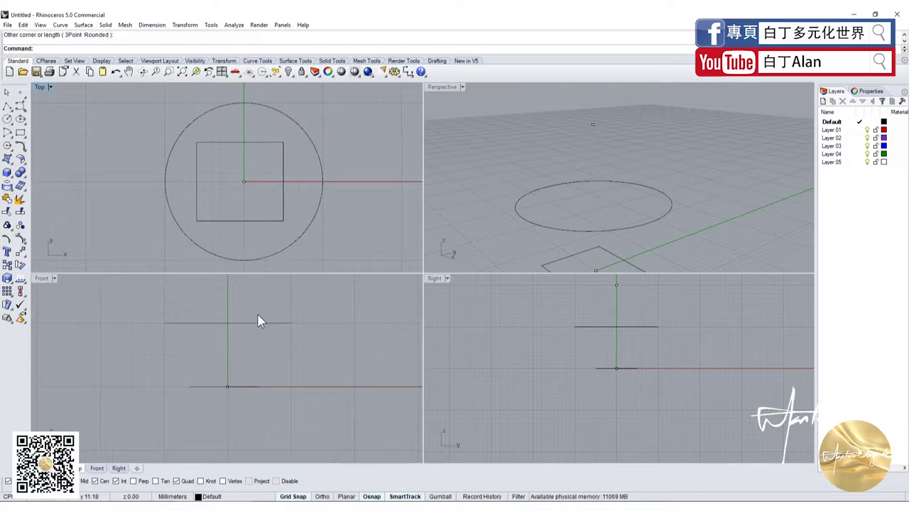
# - Scale the rectangle along one axis, pulling its left edge in to narrow it
pyautogui.click(255, 220)
pyautogui.click(8, 280)
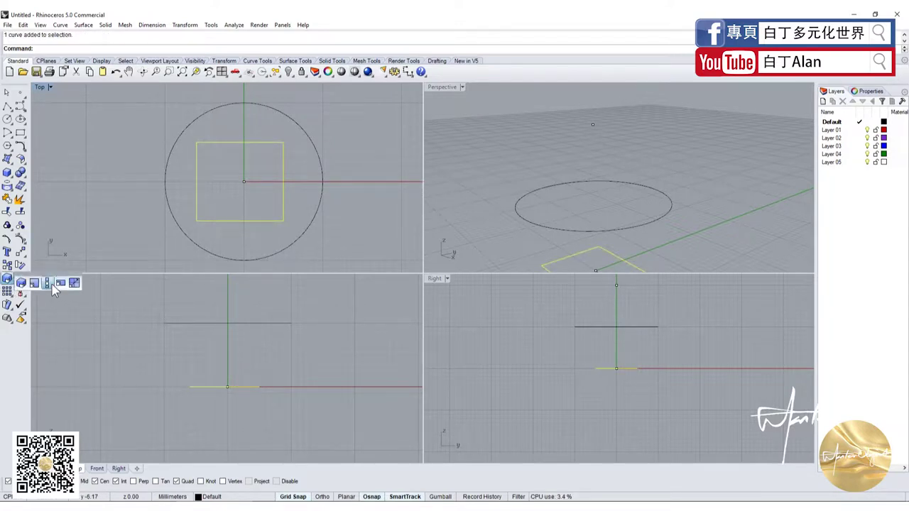
pyautogui.click(48, 284)
pyautogui.click(283, 220)
pyautogui.click(197, 220)
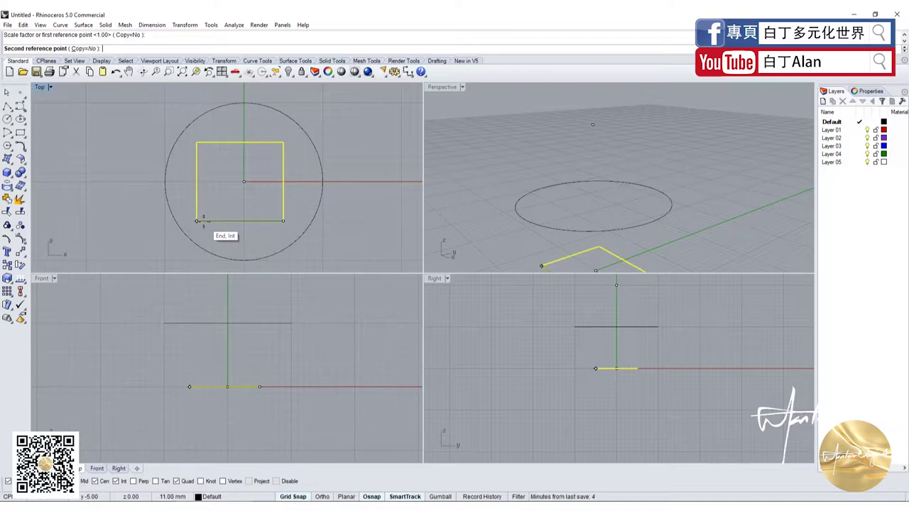
pyautogui.click(204, 164)
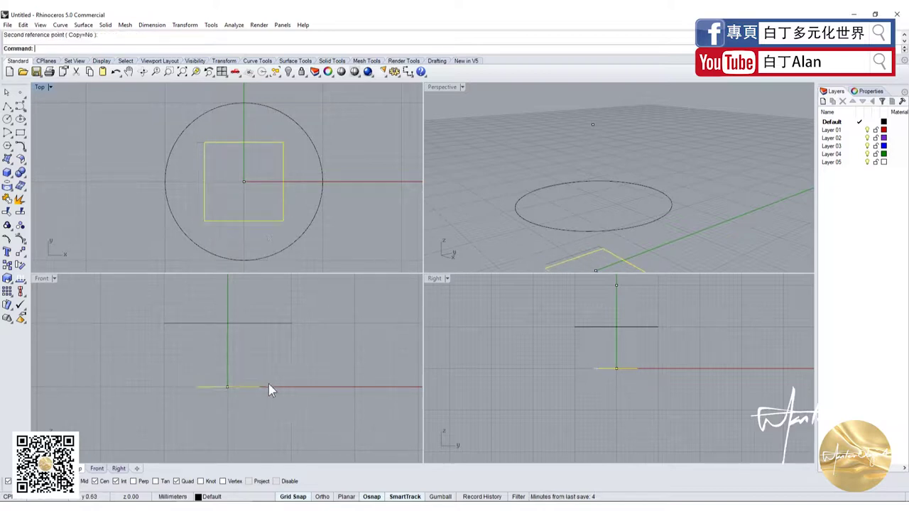
pyautogui.click(252, 357)
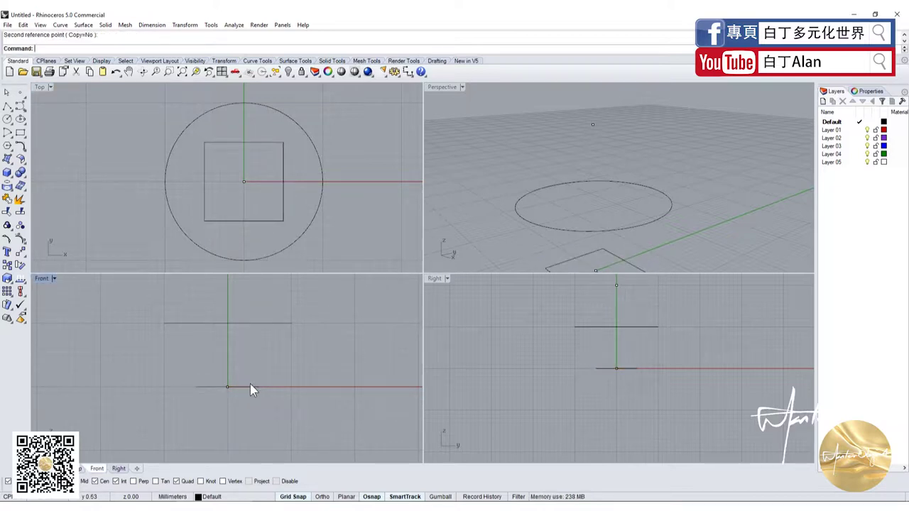
# - Raise the square in the Front view and place the copied square above the circle
pyautogui.moveTo(250, 385); pyautogui.dragTo(250, 325)
pyautogui.scroll(-2, 256, 377)
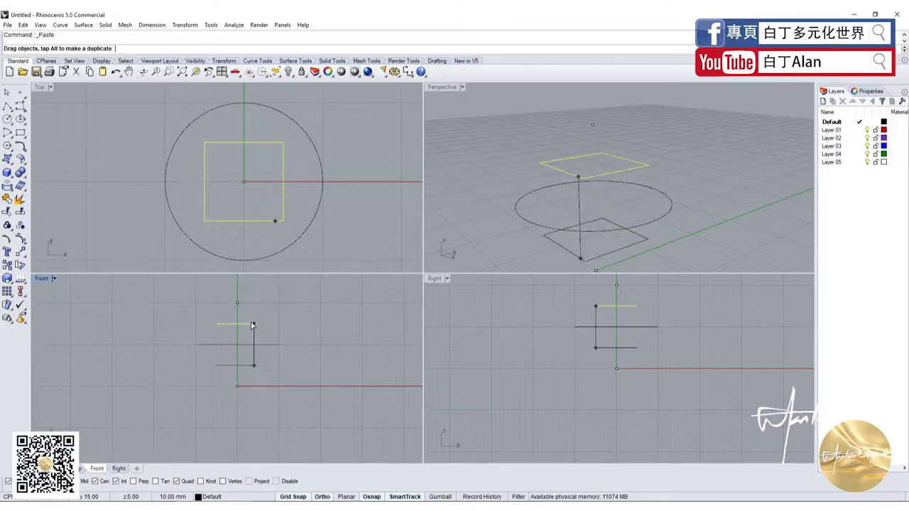
pyautogui.click(341, 353)
pyautogui.click(11, 163)
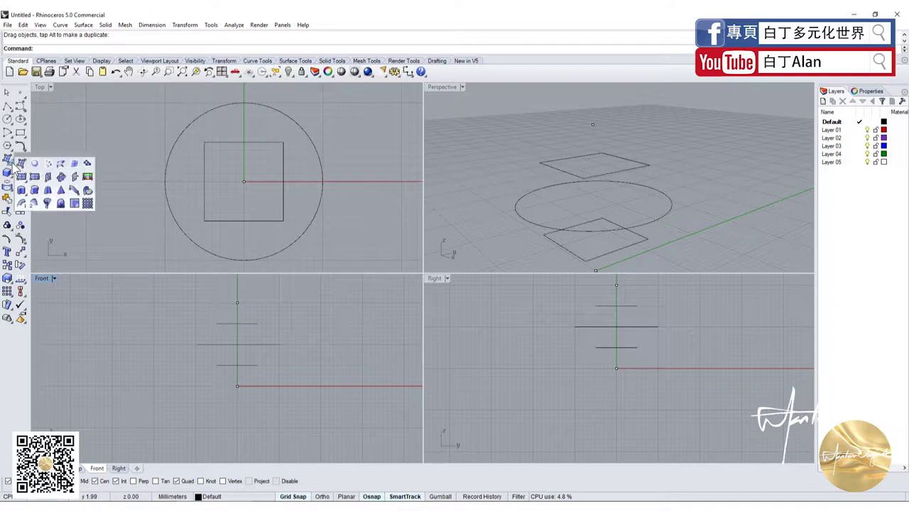
# - Loft the top profile, circle and bottom square into a pointed gem surface
pyautogui.click(68, 174)
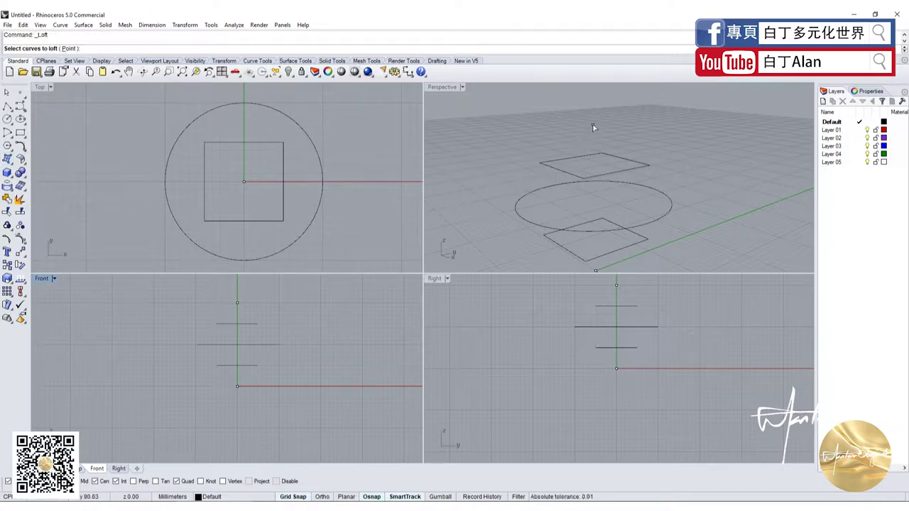
pyautogui.click(617, 157)
pyautogui.click(669, 208)
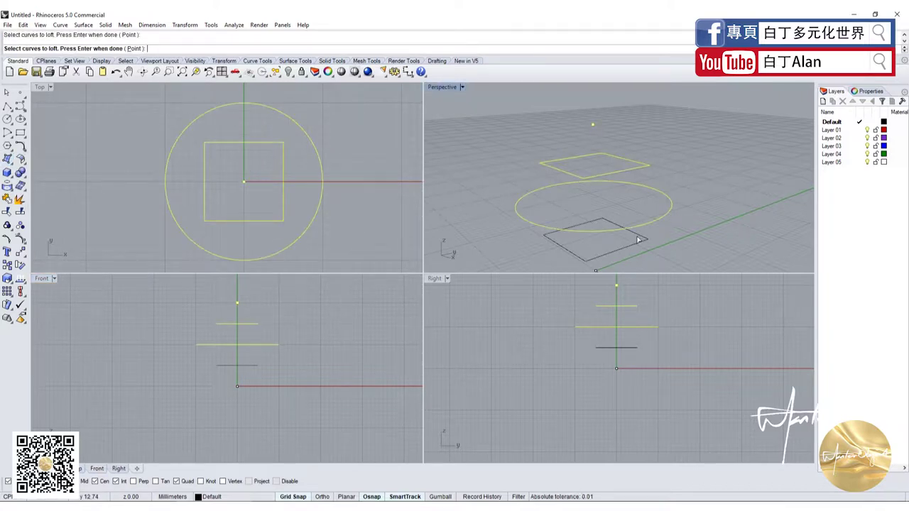
pyautogui.click(639, 240)
pyautogui.press('Return')
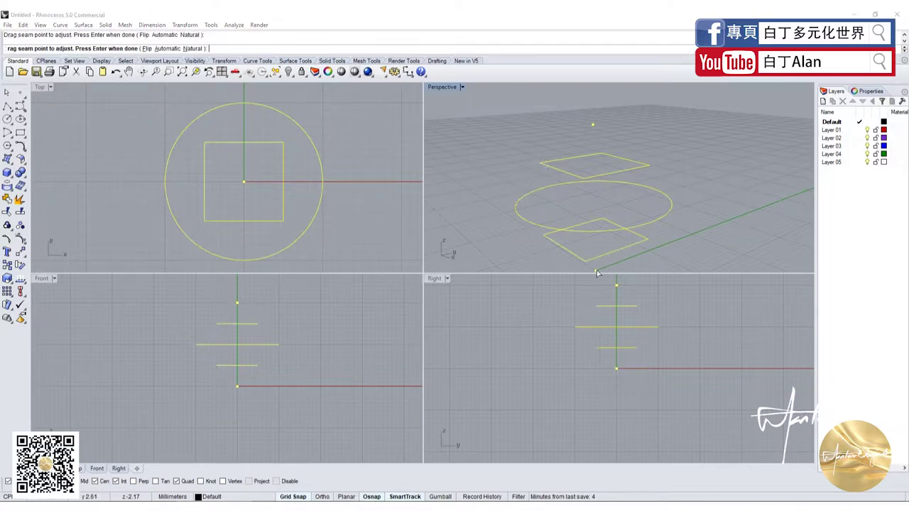
pyautogui.press('Return')
# - Maximize the Perspective view in Shaded display and orbit around the gem
pyautogui.doubleClick(452, 90)
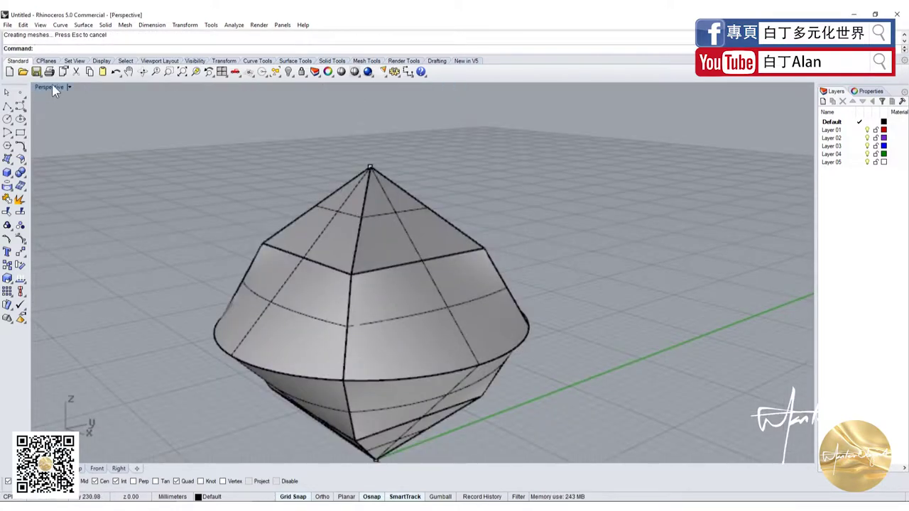
pyautogui.click(52, 85)
pyautogui.click(60, 132)
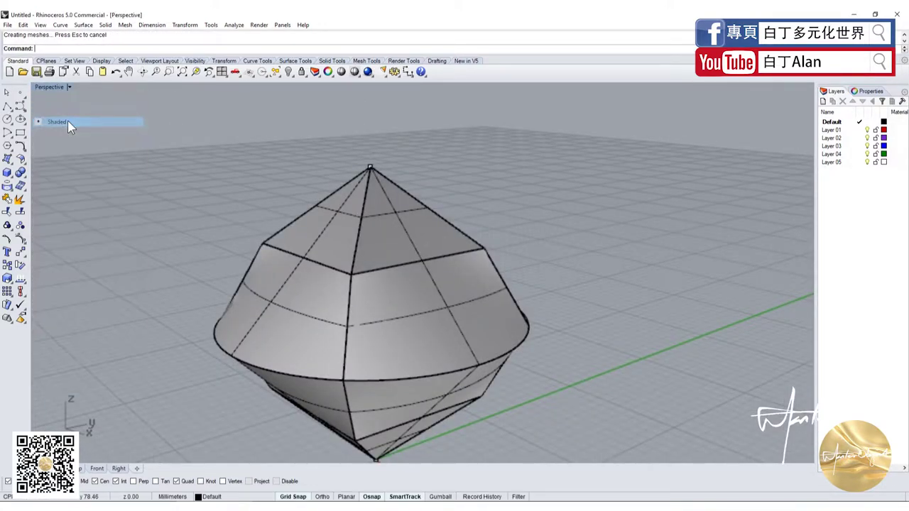
pyautogui.scroll(-3, 295, 215)
pyautogui.scroll(-2, 302, 208)
pyautogui.moveTo(302, 208); pyautogui.dragTo(371, 233, button='right')
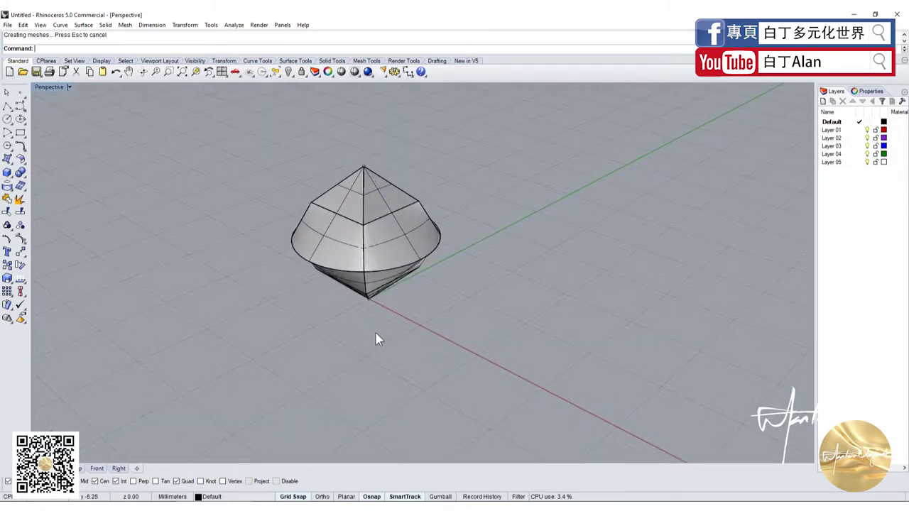
# - Draw a large flat ellipse on the ground plane from a low side view
pyautogui.click(7, 105)
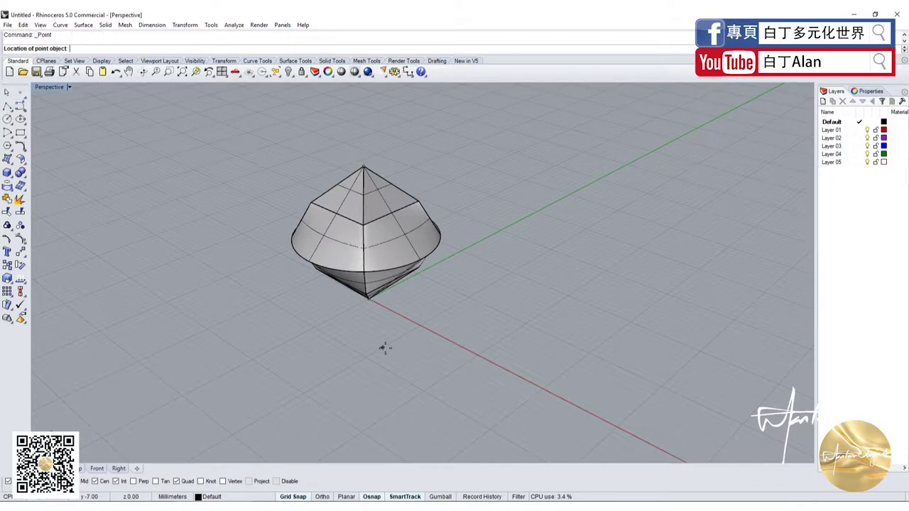
pyautogui.moveTo(381, 345)
pyautogui.mouseDown(button='right')
pyautogui.moveTo(397, 369)
pyautogui.moveTo(294, 354)
pyautogui.moveTo(36, 217)
pyautogui.moveTo(219, 323)
pyautogui.moveTo(57, 189)
pyautogui.mouseUp(button='right')
pyautogui.press('Escape')
pyautogui.click(20, 120)
pyautogui.moveTo(270, 306)
pyautogui.mouseDown(button='right')
pyautogui.moveTo(304, 356)
pyautogui.moveTo(264, 341)
pyautogui.mouseUp(button='right')
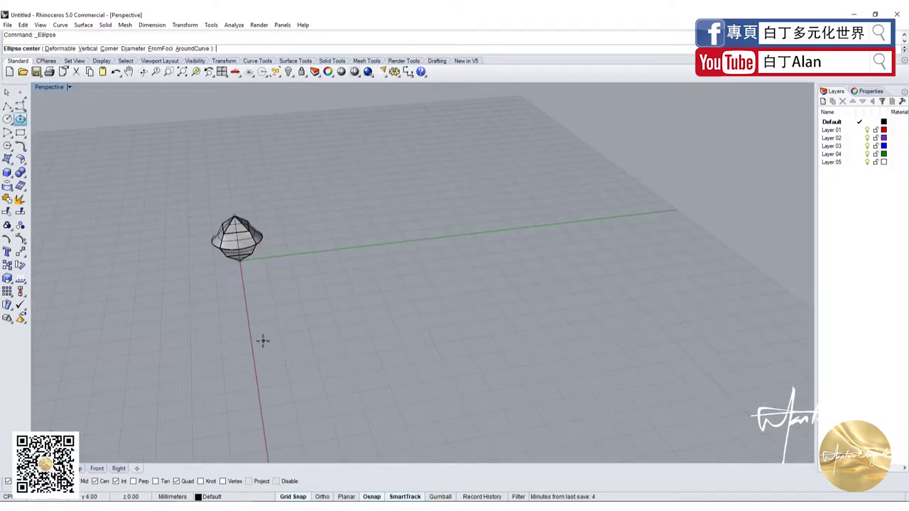
pyautogui.click(250, 337)
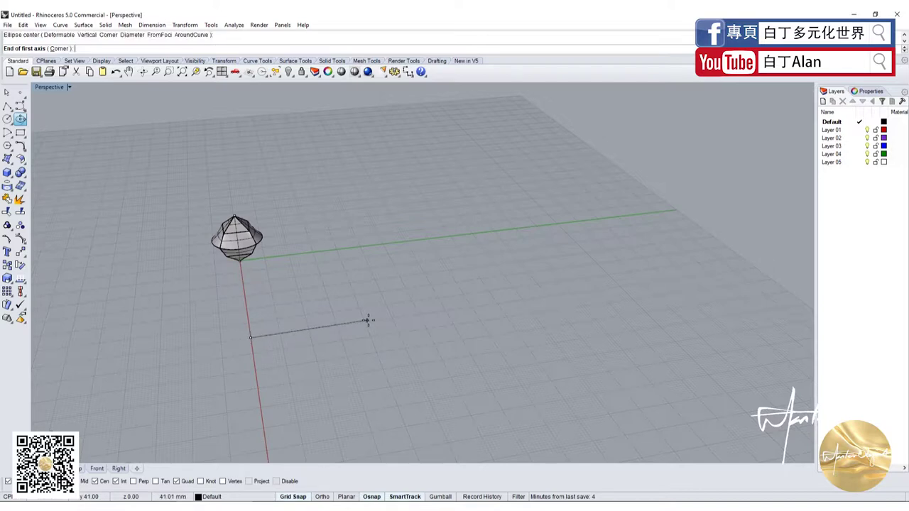
pyautogui.click(373, 321)
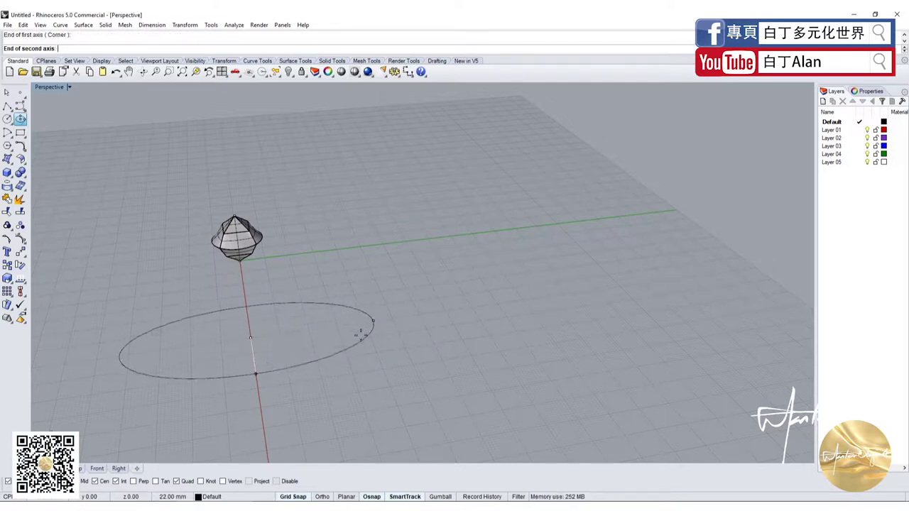
pyautogui.click(360, 322)
pyautogui.scroll(5, 82, 343)
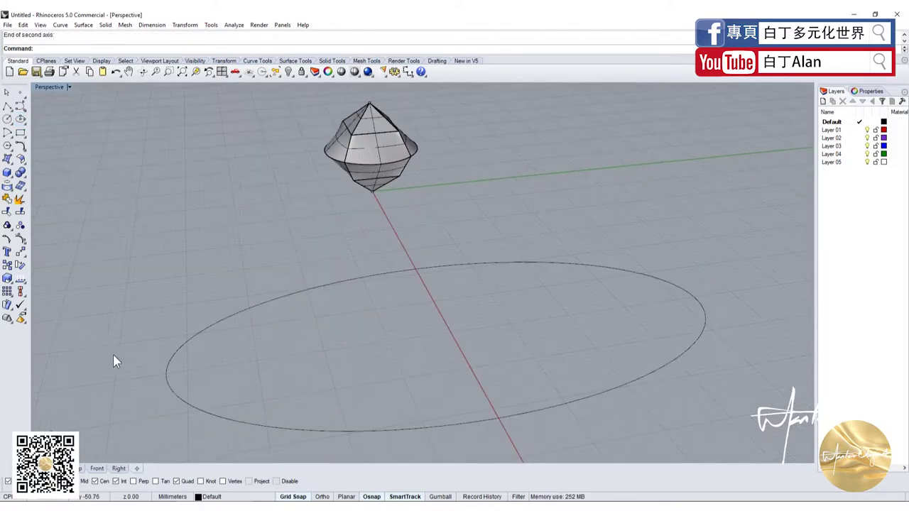
# - Place points at the ellipse's left and right ends
pyautogui.click(20, 93)
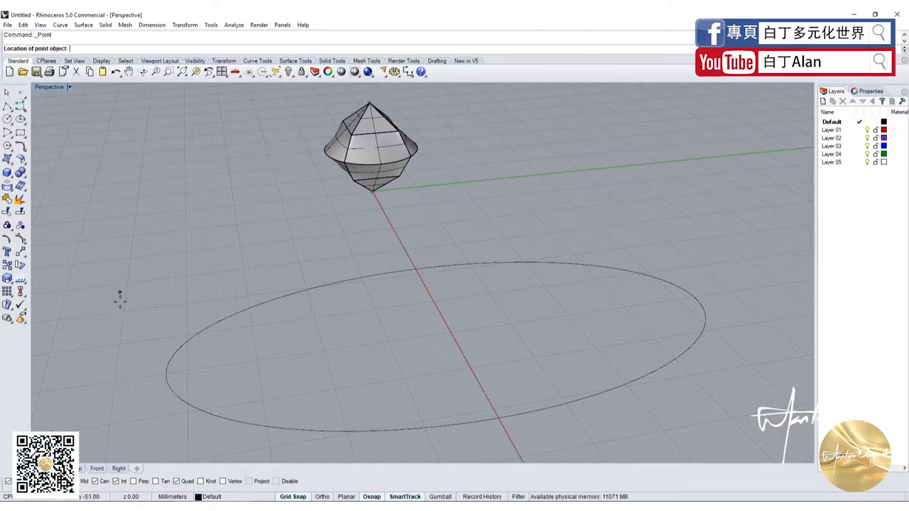
pyautogui.click(164, 375)
pyautogui.press('Return')
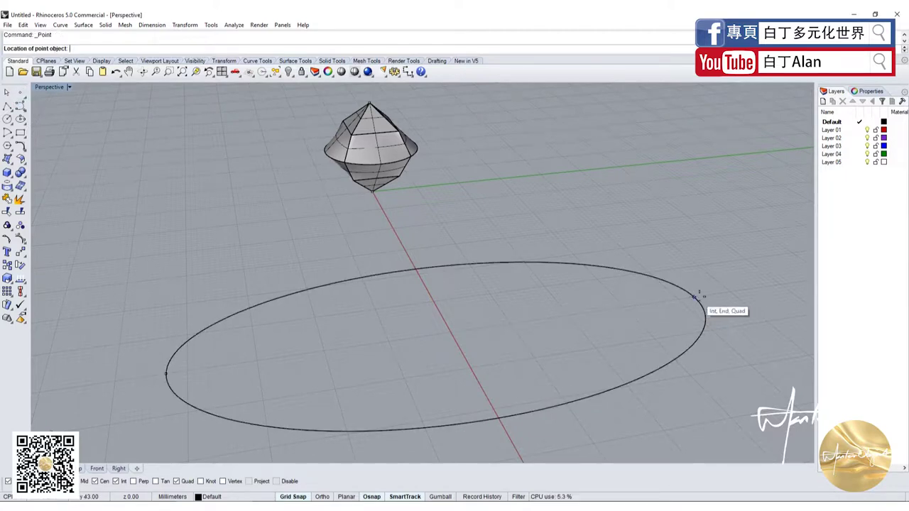
pyautogui.click(696, 296)
pyautogui.scroll(-3, 476, 284)
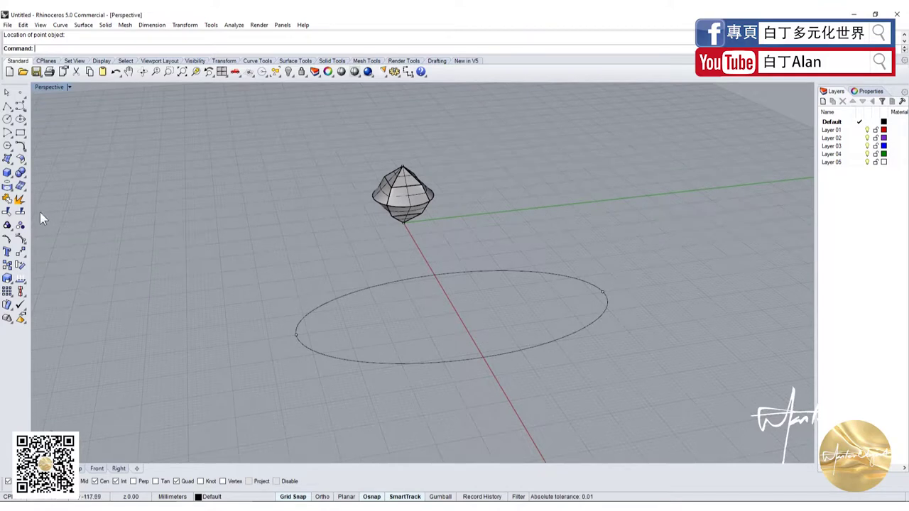
pyautogui.click(25, 123)
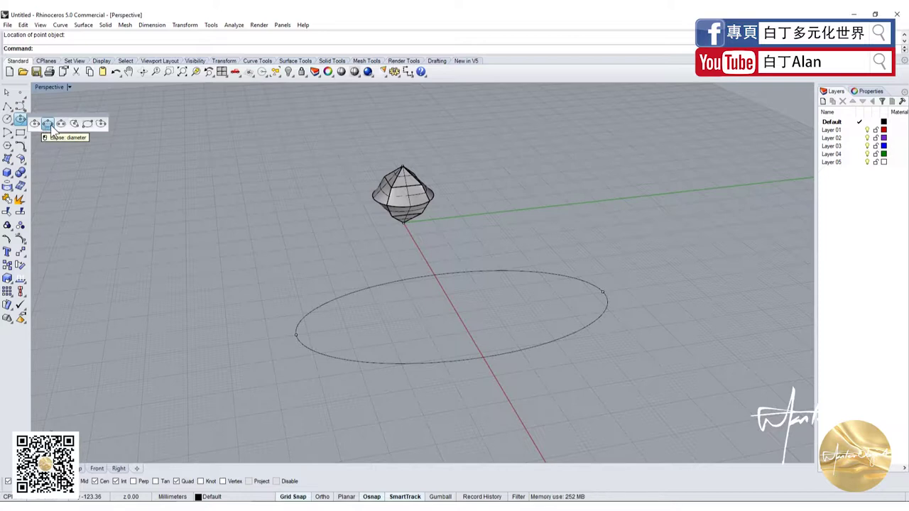
# - Draw an upright diameter ellipse from the flat ellipse's top quadrant to its bottom quadrant
pyautogui.click(51, 130)
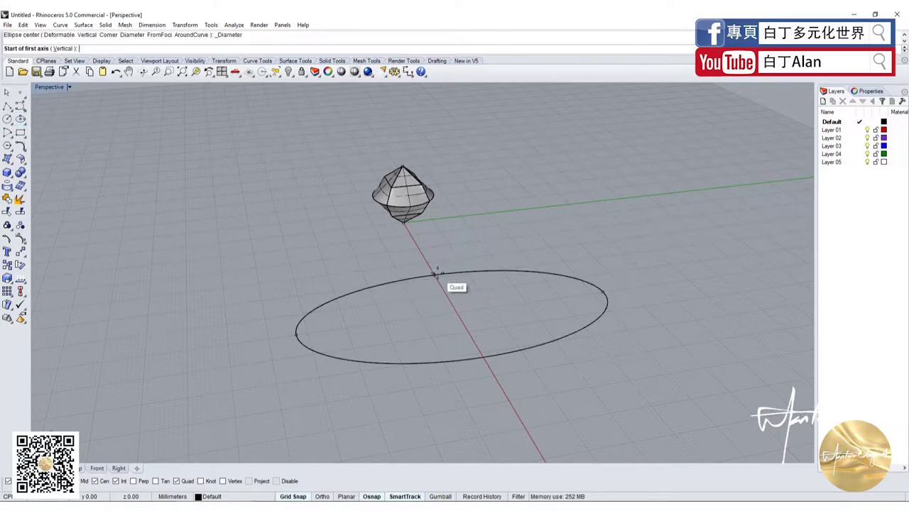
pyautogui.click(434, 273)
pyautogui.click(483, 355)
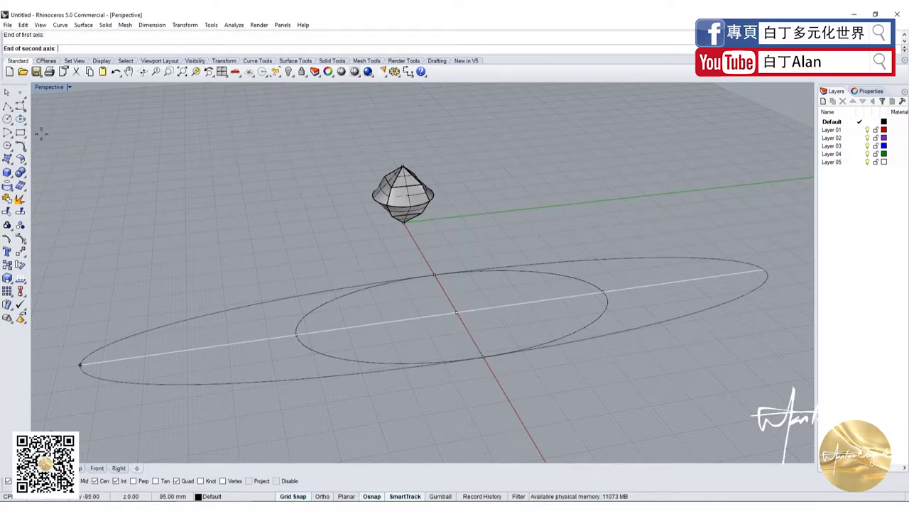
pyautogui.doubleClick(59, 86)
pyautogui.scroll(3, 572, 342)
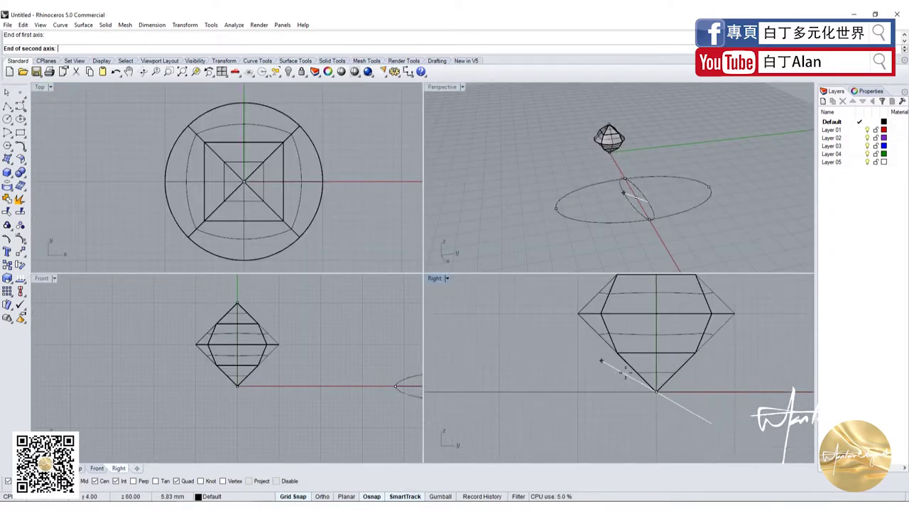
pyautogui.scroll(-4, 334, 365)
pyautogui.scroll(2, 355, 365)
pyautogui.scroll(-2, 355, 365)
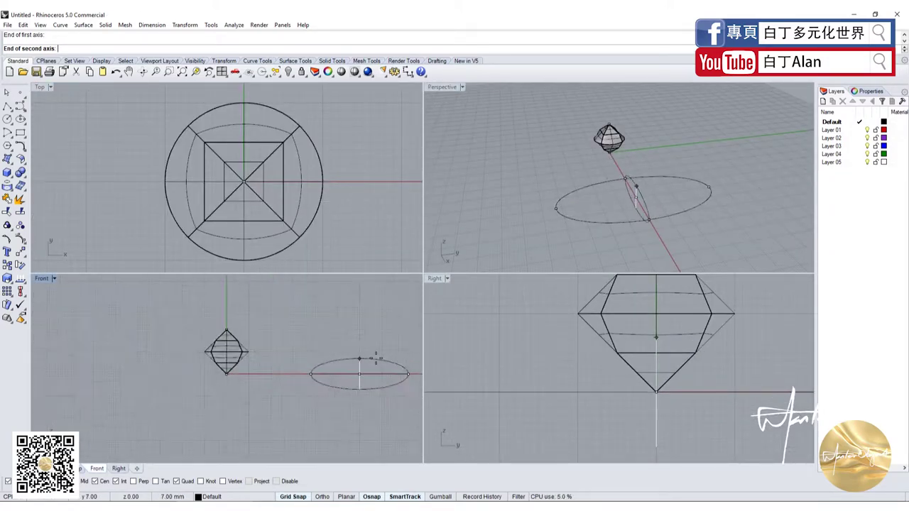
pyautogui.scroll(3, 365, 361)
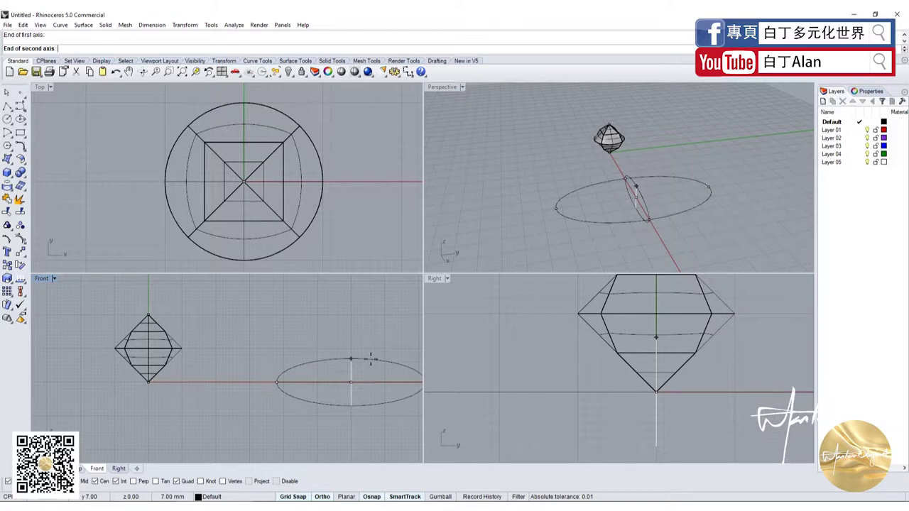
pyautogui.click(372, 359)
# - Draw a second upright ellipse across the flat ellipse and select the gem
pyautogui.rightClick(602, 201)
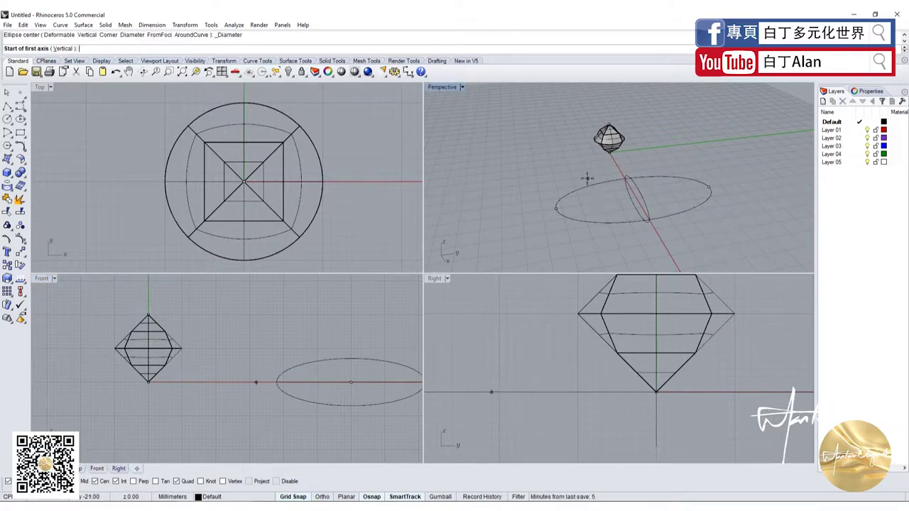
pyautogui.click(630, 197)
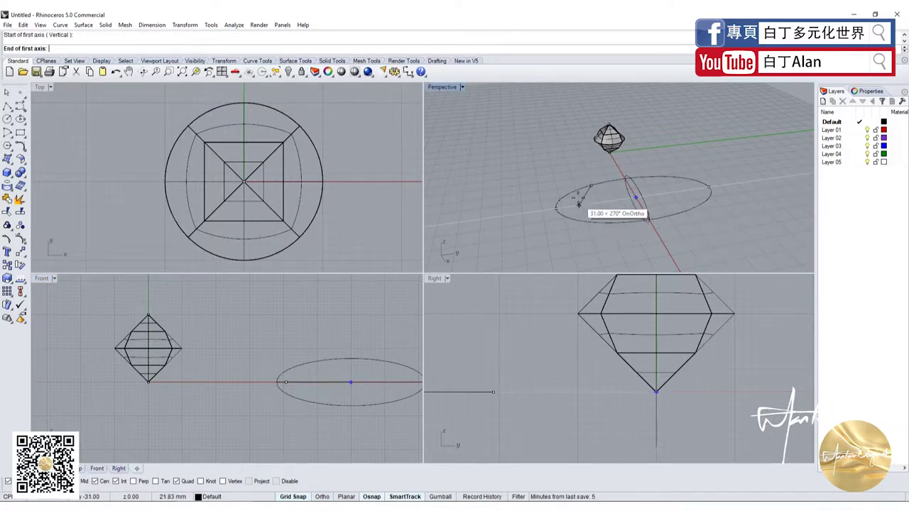
pyautogui.scroll(-2, 297, 208)
pyautogui.scroll(-4, 299, 206)
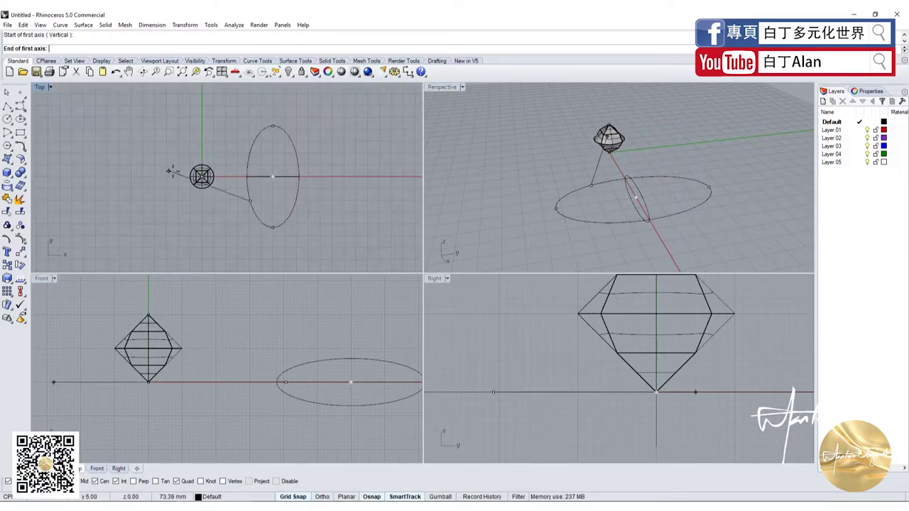
pyautogui.scroll(3, 299, 206)
pyautogui.click(291, 196)
pyautogui.scroll(3, 370, 366)
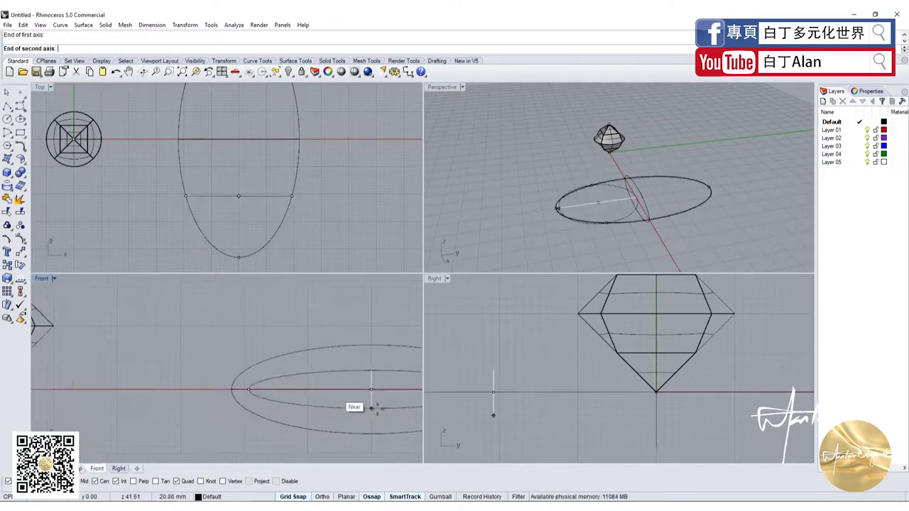
pyautogui.click(376, 361)
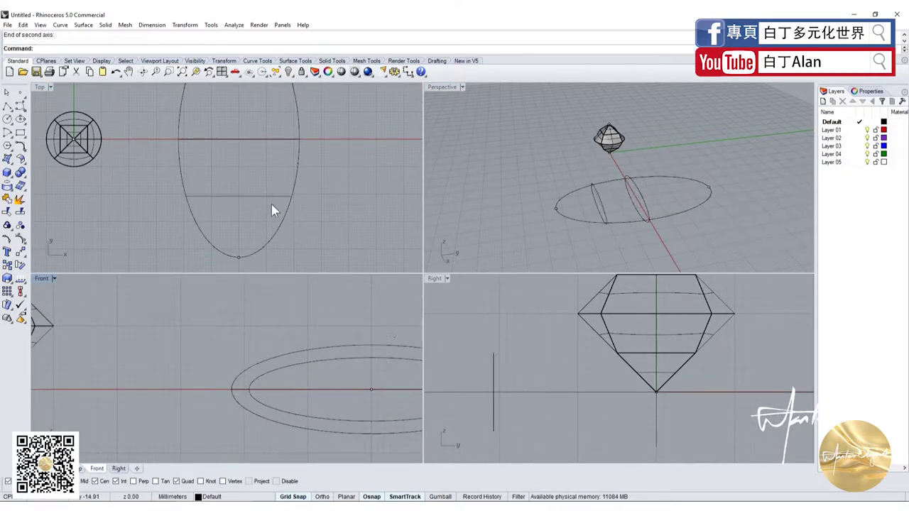
pyautogui.scroll(-3, 146, 158)
pyautogui.moveTo(93, 130); pyautogui.dragTo(135, 190)
# - Delete the gem and shift all remaining curves and points up and left
pyautogui.press('Delete')
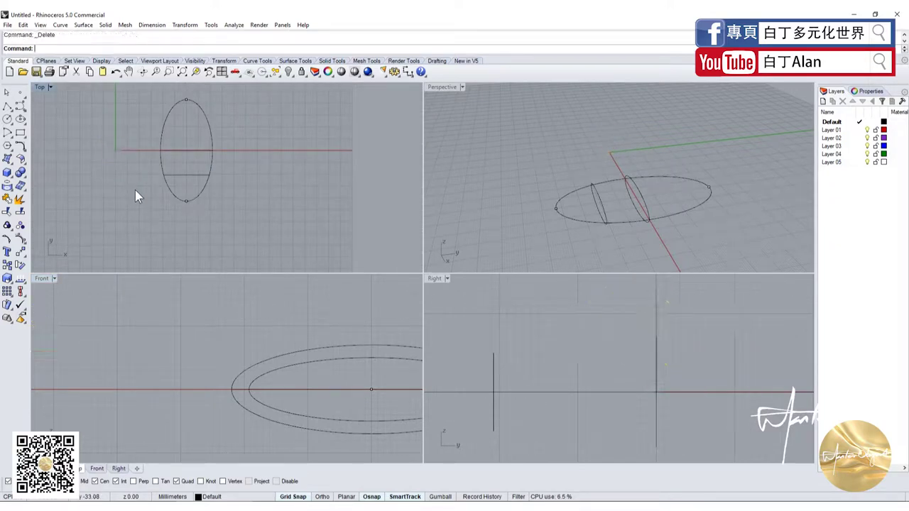
pyautogui.click(704, 258)
pyautogui.hotkey('ctrl', 'a')
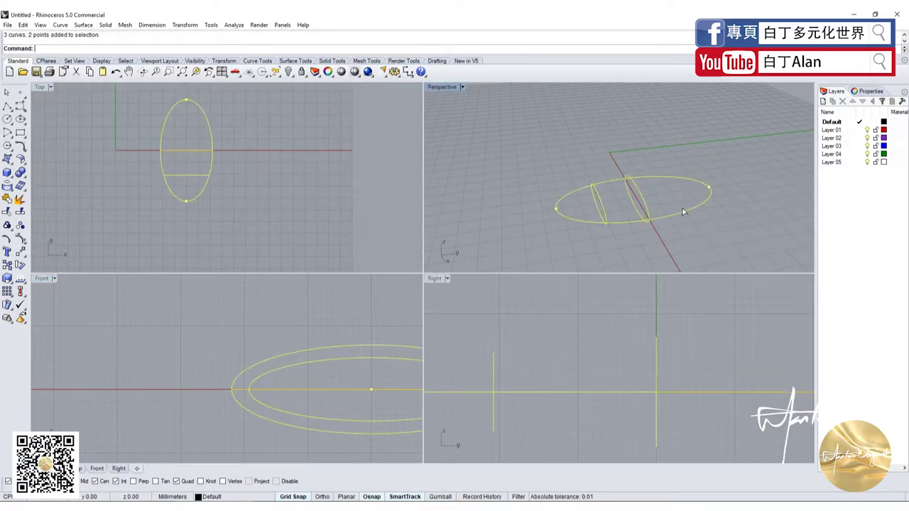
pyautogui.moveTo(709, 198); pyautogui.dragTo(668, 156)
pyautogui.doubleClick(451, 88)
pyautogui.press('Escape')
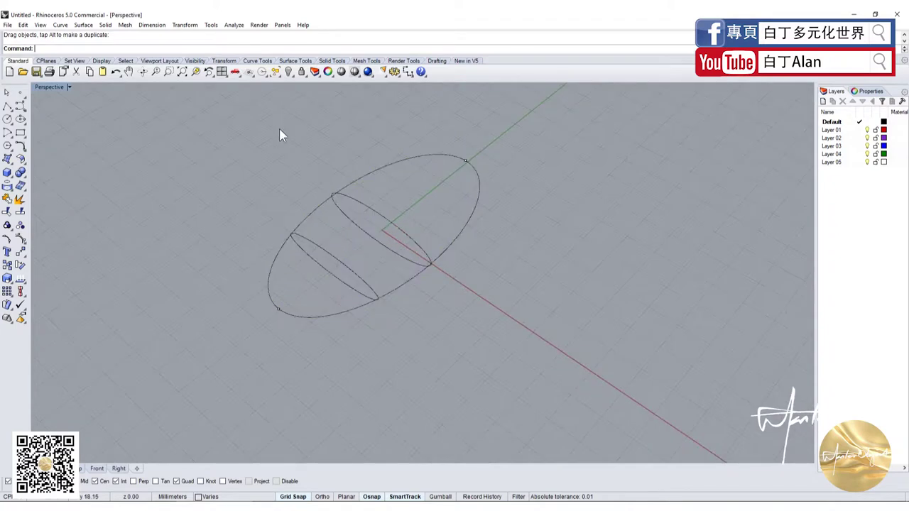
# - Mirror the lower-left cross ellipse about the centre and select all three cross ellipses
pyautogui.click(324, 281)
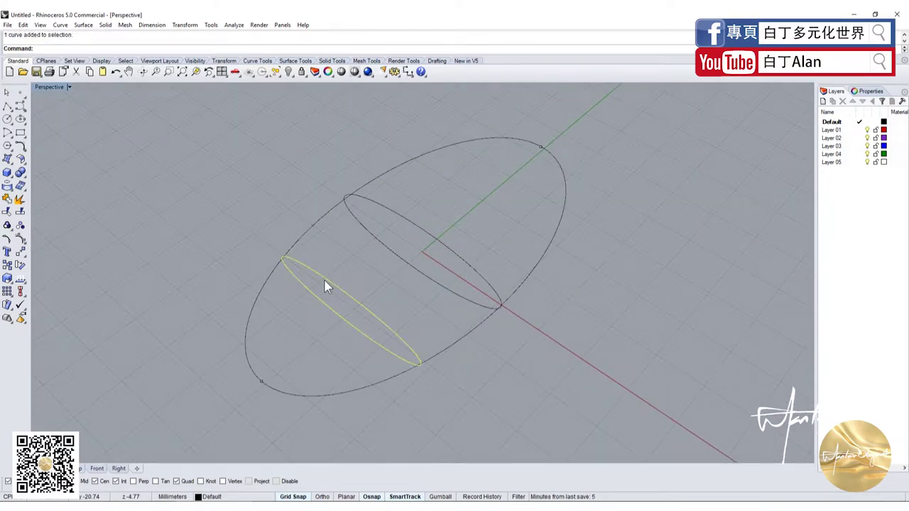
pyautogui.click(25, 260)
pyautogui.click(91, 259)
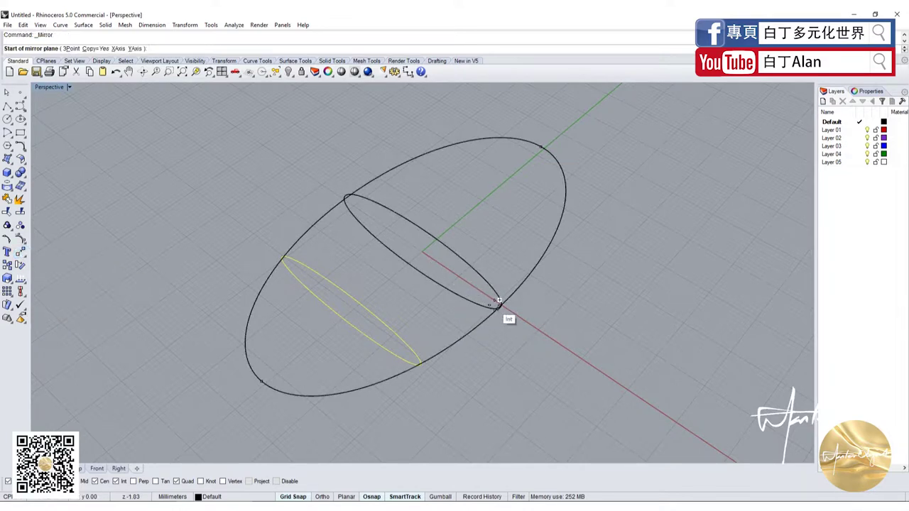
pyautogui.click(506, 304)
pyautogui.click(593, 339)
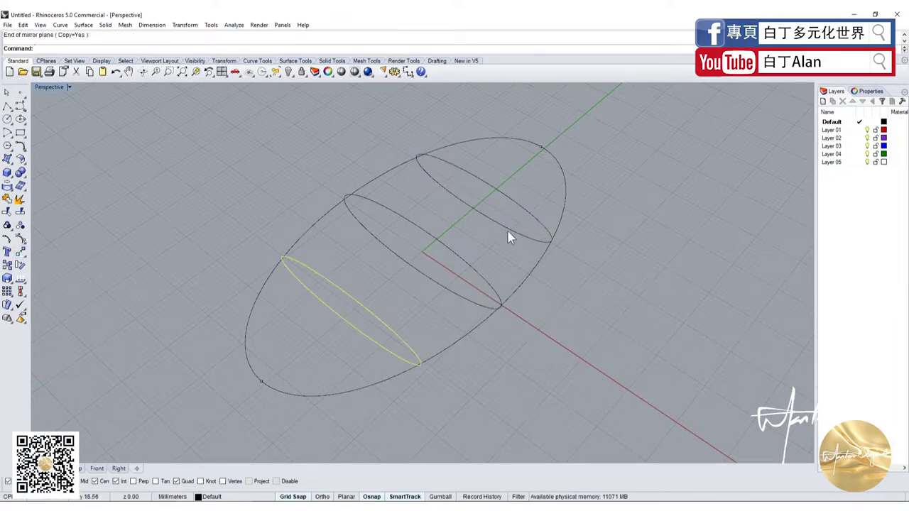
pyautogui.keyDown('shift'); pyautogui.click(482, 220); pyautogui.keyUp('shift')
pyautogui.keyDown('shift'); pyautogui.click(400, 258); pyautogui.keyUp('shift')
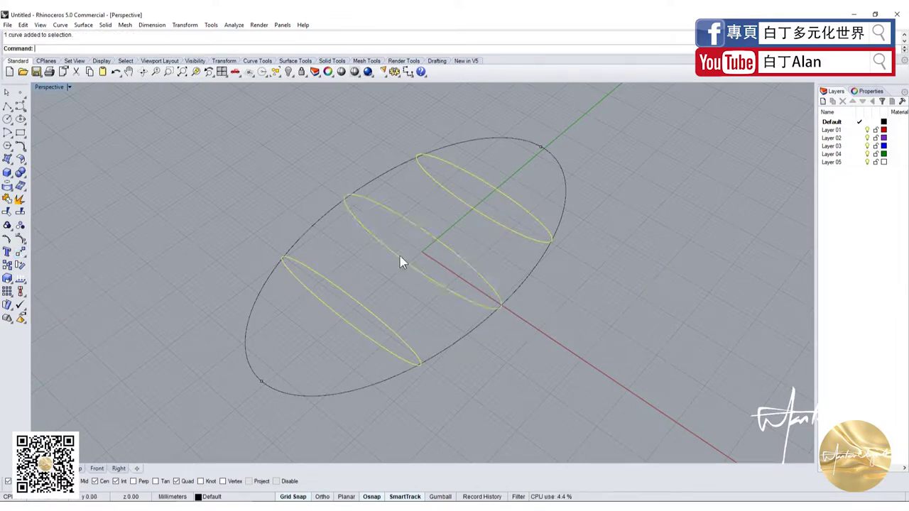
pyautogui.click(20, 212)
# - Split the cross ellipses with the large ellipse and delete their lower halves
pyautogui.click(307, 230)
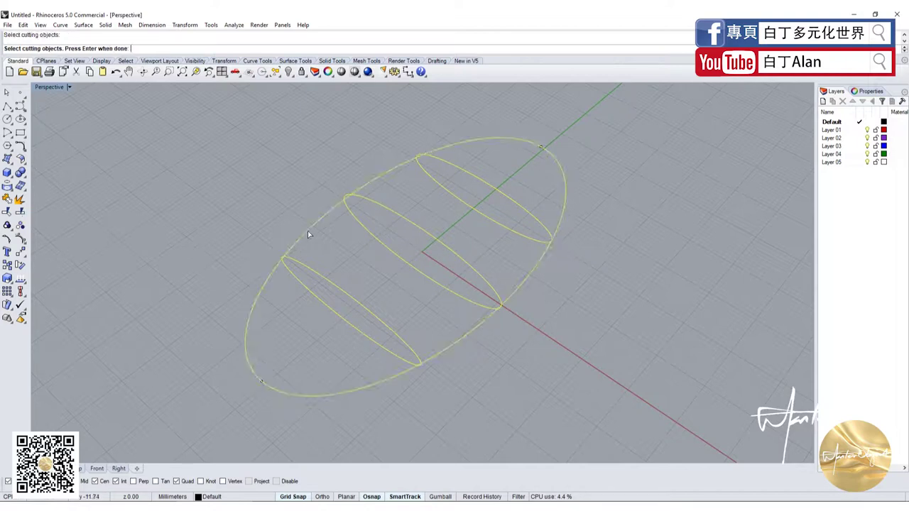
pyautogui.press('Return')
pyautogui.press('Escape')
pyautogui.click(314, 294)
pyautogui.press('Delete')
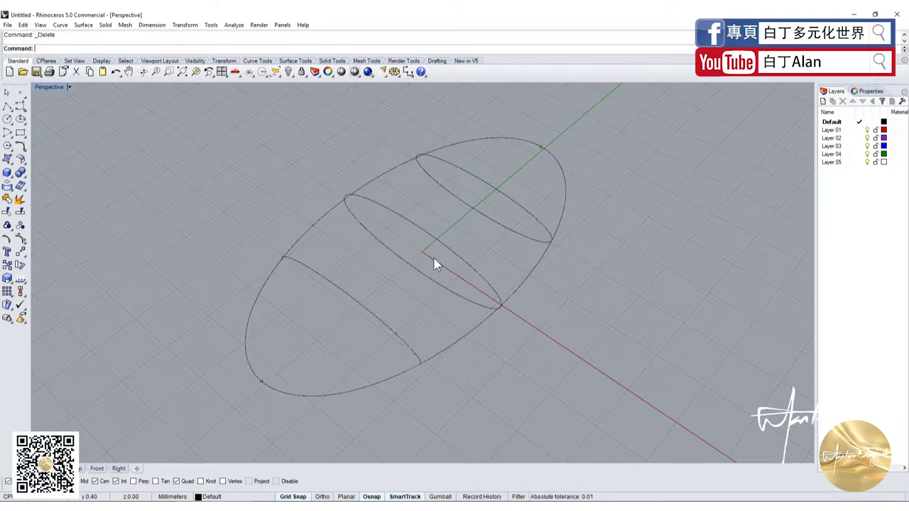
pyautogui.click(424, 276)
pyautogui.press('Delete')
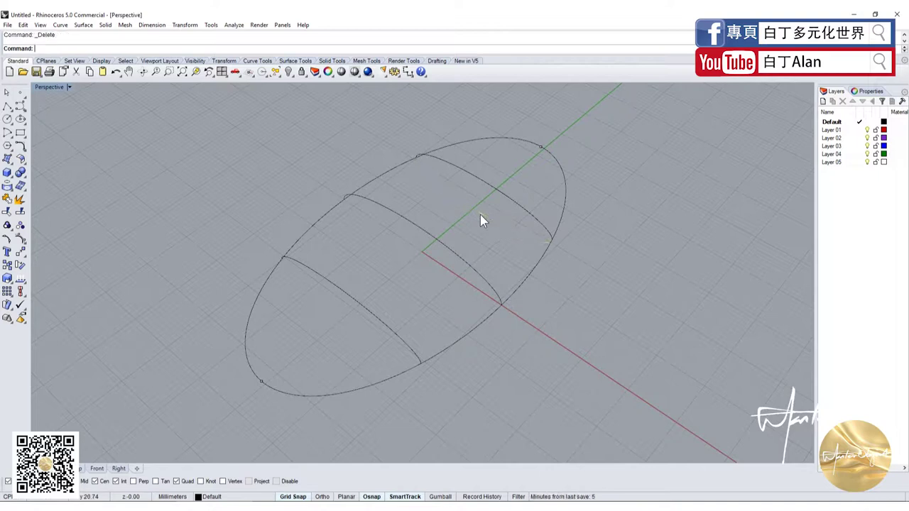
pyautogui.moveTo(480, 214); pyautogui.dragTo(506, 284, button='right')
# - Split the large ellipse at its end points into two halves
pyautogui.click(508, 281)
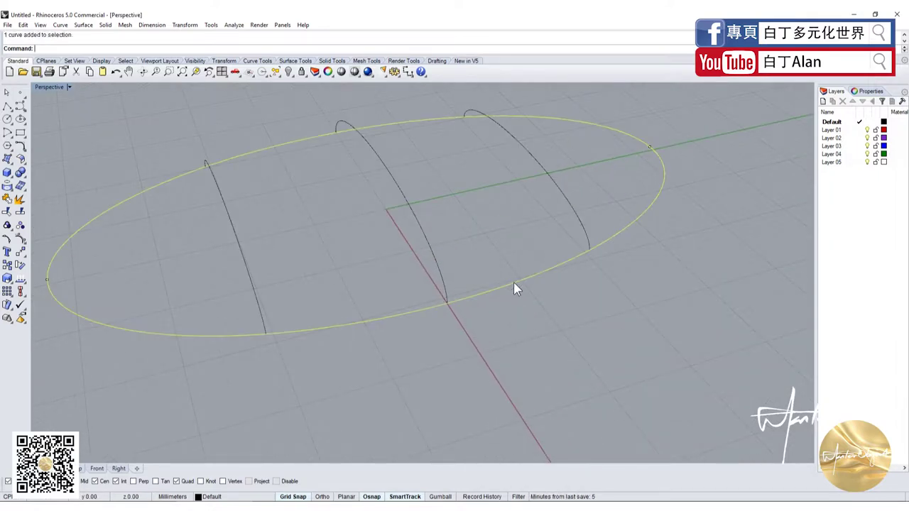
pyautogui.click(20, 211)
pyautogui.scroll(-3, 202, 275)
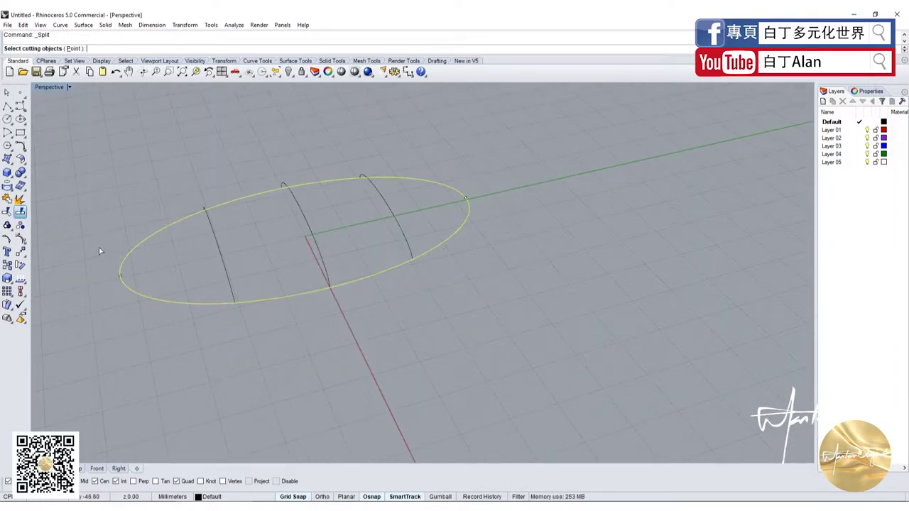
pyautogui.moveTo(450, 165); pyautogui.dragTo(544, 274)
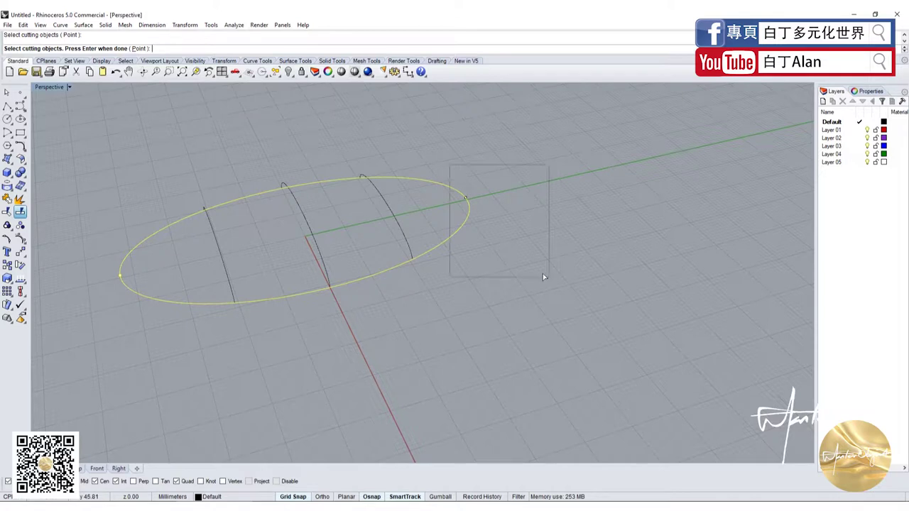
pyautogui.press('Return')
pyautogui.click(468, 219)
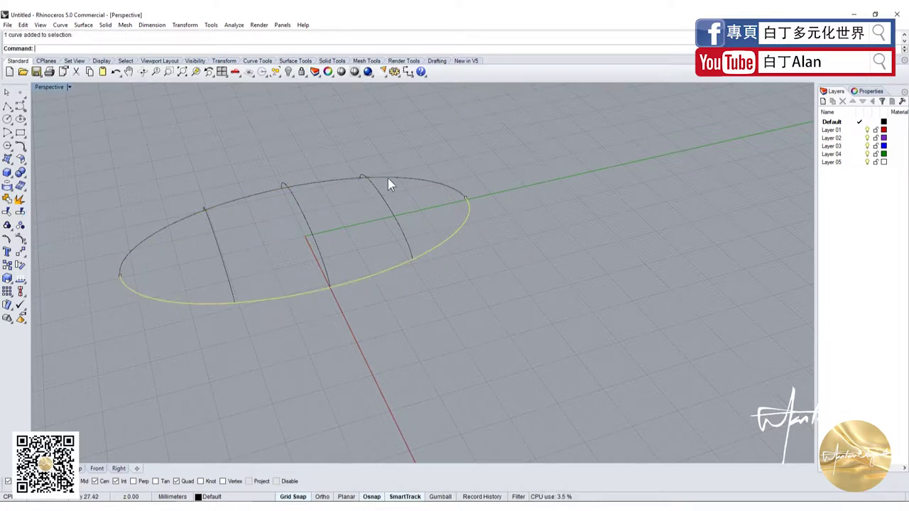
pyautogui.press('Escape')
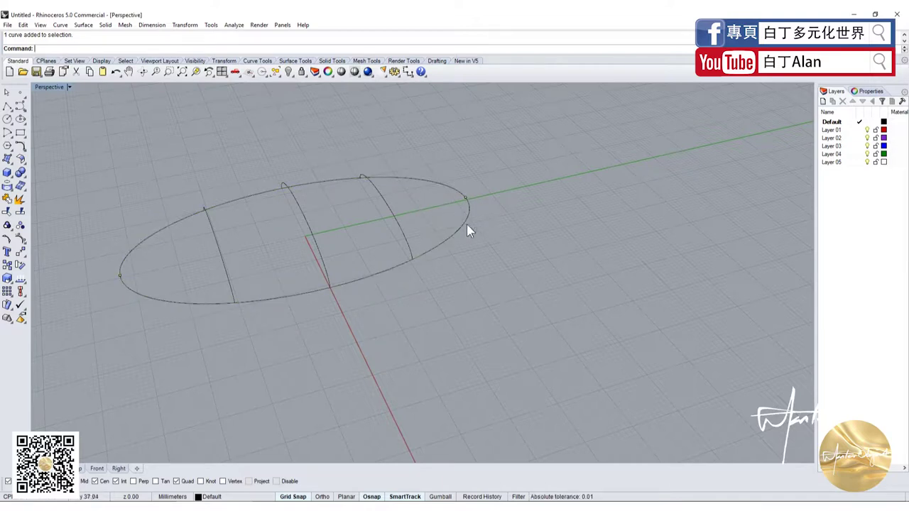
# - Select the ellipse halves and segments one by one to confirm they are separate
pyautogui.click(466, 225)
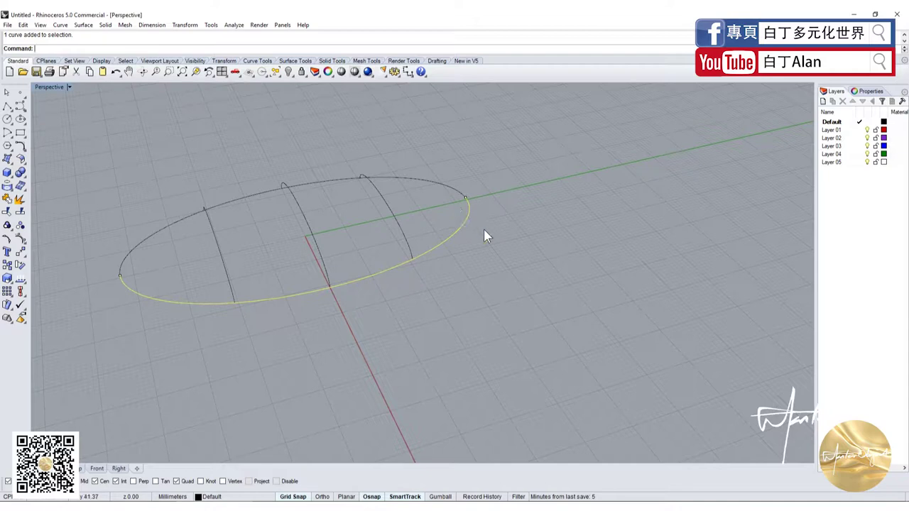
pyautogui.click(476, 228)
pyautogui.click(466, 227)
pyautogui.click(296, 312)
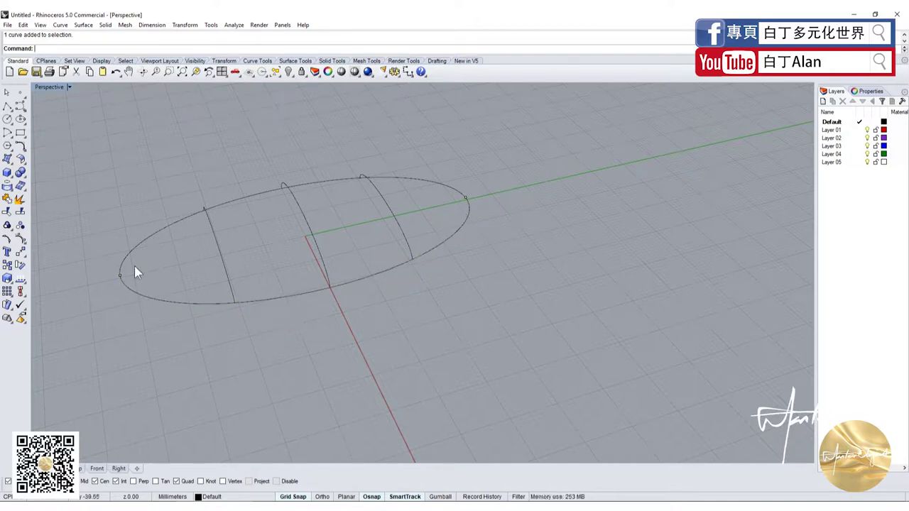
pyautogui.click(164, 301)
pyautogui.click(137, 246)
pyautogui.moveTo(99, 237); pyautogui.dragTo(170, 316)
pyautogui.moveTo(189, 334)
pyautogui.mouseDown(button='right')
pyautogui.moveTo(240, 321)
pyautogui.moveTo(303, 353)
pyautogui.moveTo(289, 316)
pyautogui.mouseUp(button='right')
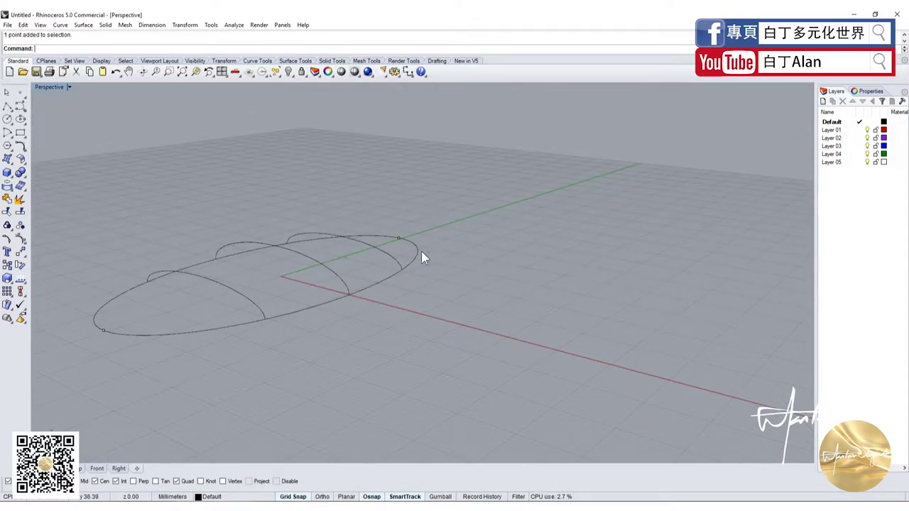
# - Start the Sweep2 two-rail sweep command
pyautogui.click(11, 169)
pyautogui.click(34, 197)
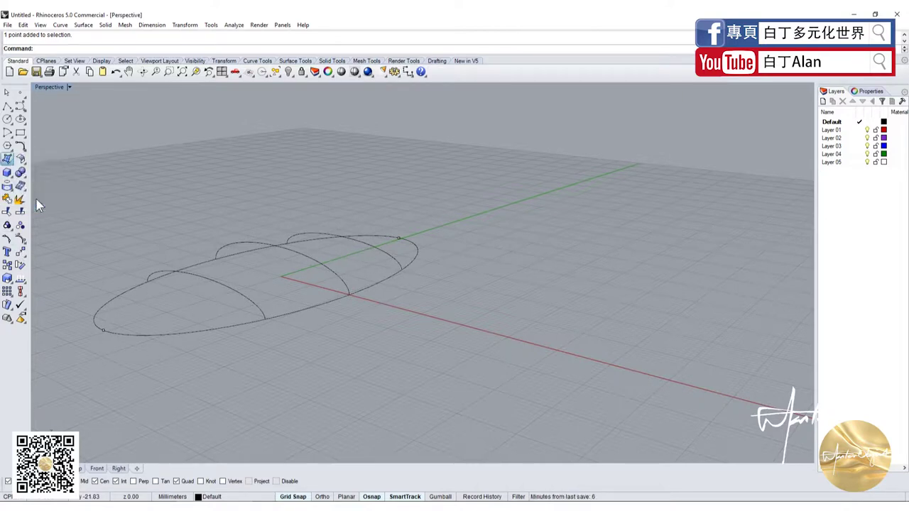
pyautogui.moveTo(193, 281)
pyautogui.mouseDown(button='right')
pyautogui.moveTo(173, 303)
pyautogui.moveTo(184, 332)
pyautogui.mouseUp(button='right')
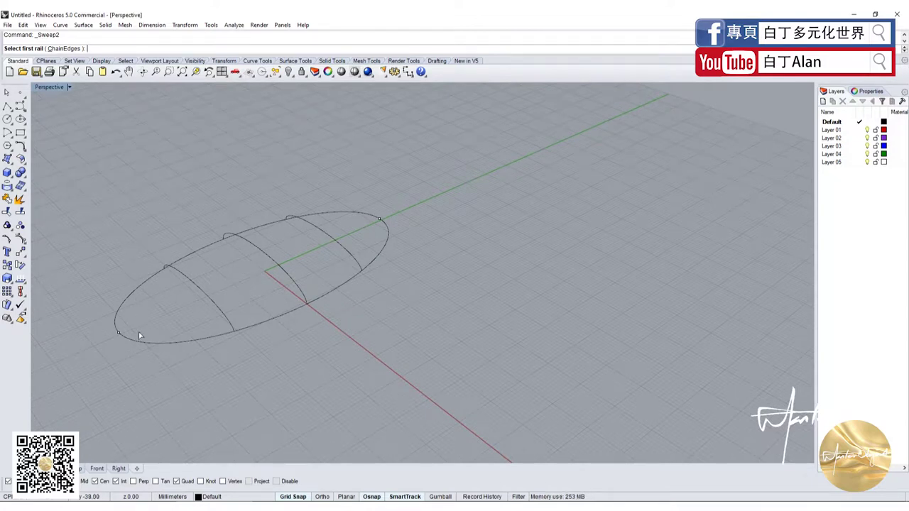
# - Sweep2 along both ellipse halves, using the end points and arcs as cross sections
pyautogui.press('Escape')
pyautogui.rightClick(96, 244)
pyautogui.click(138, 291)
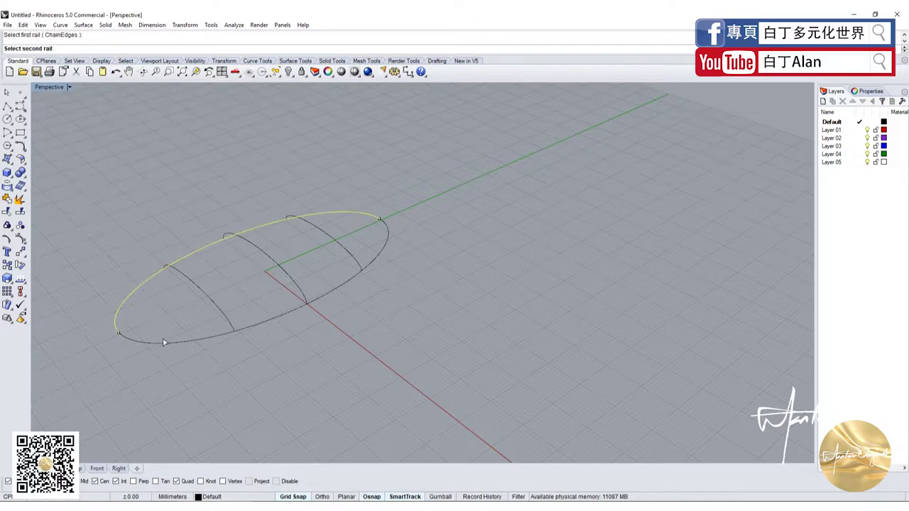
pyautogui.click(163, 341)
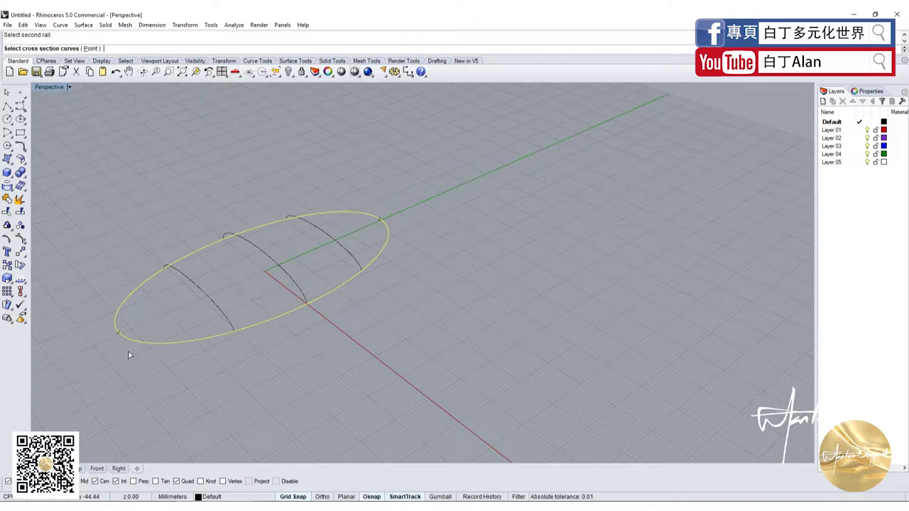
pyautogui.click(90, 49)
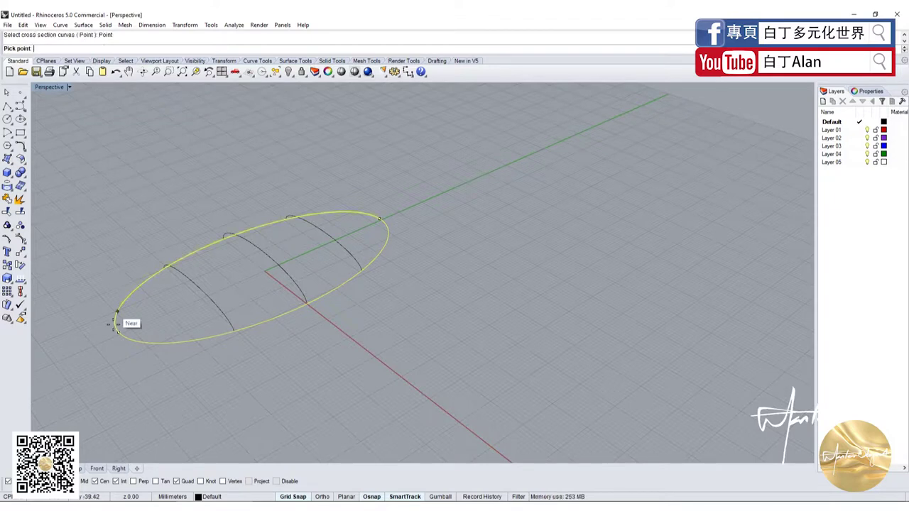
pyautogui.click(111, 334)
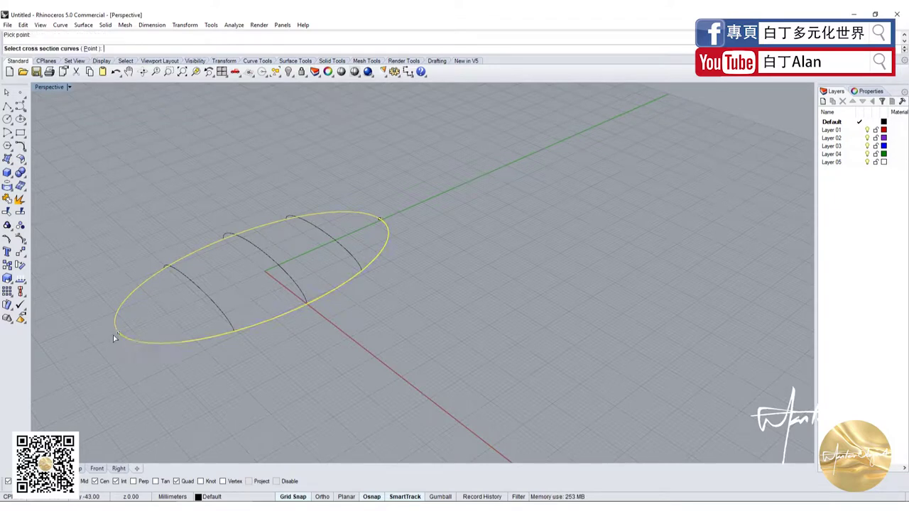
pyautogui.click(224, 306)
pyautogui.click(275, 264)
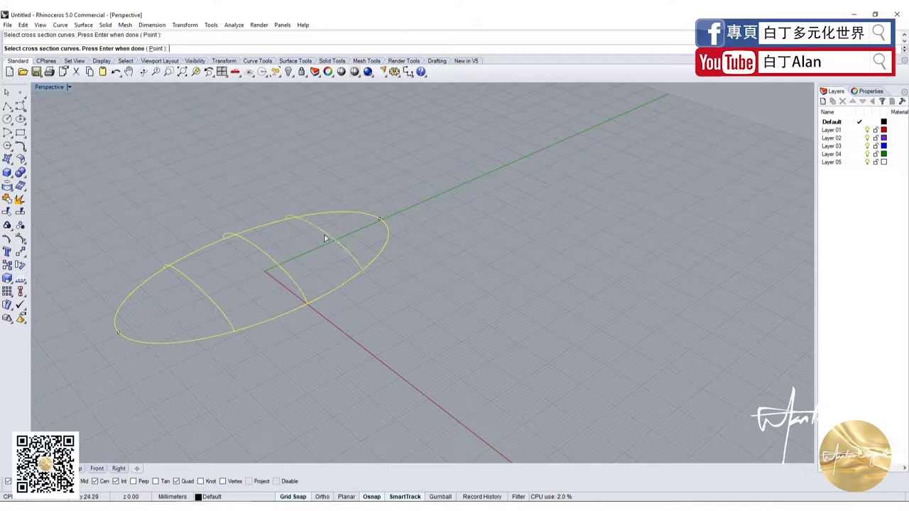
pyautogui.click(156, 48)
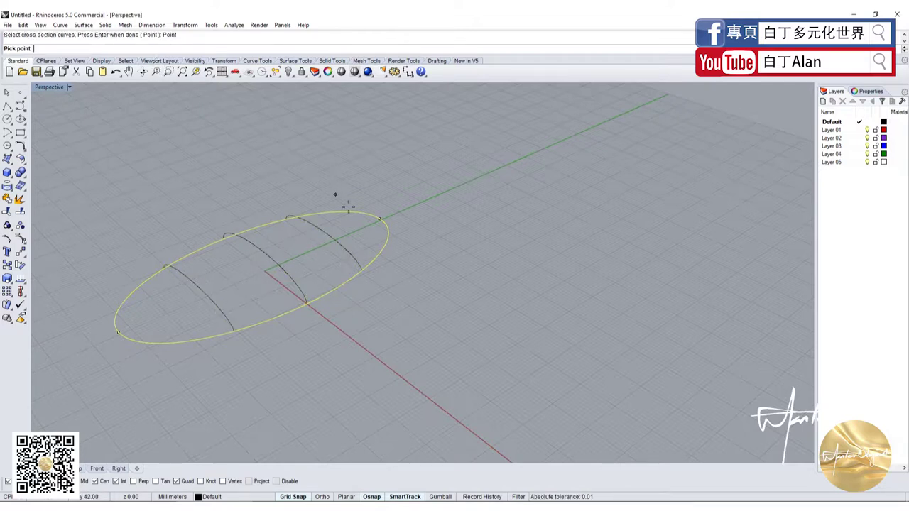
pyautogui.click(378, 218)
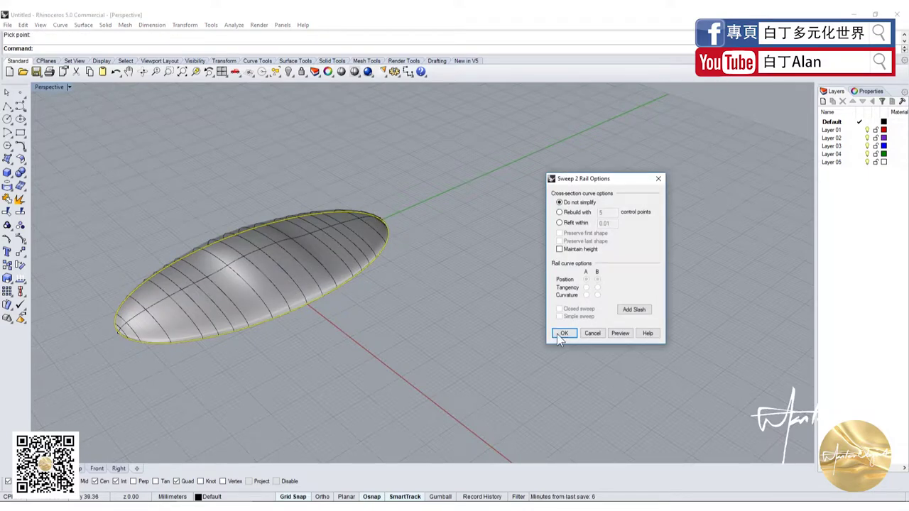
pyautogui.click(558, 334)
# - Zoom in on the dome surface and switch the viewport to Rendered display
pyautogui.moveTo(505, 322); pyautogui.dragTo(368, 222, button='right')
pyautogui.scroll(3, 258, 264)
pyautogui.scroll(2, 305, 263)
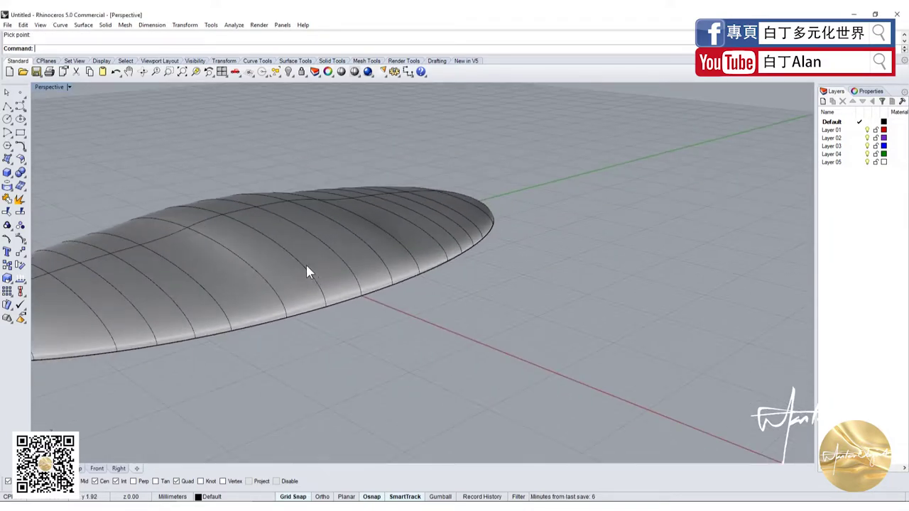
pyautogui.click(300, 263)
pyautogui.scroll(-2, 237, 257)
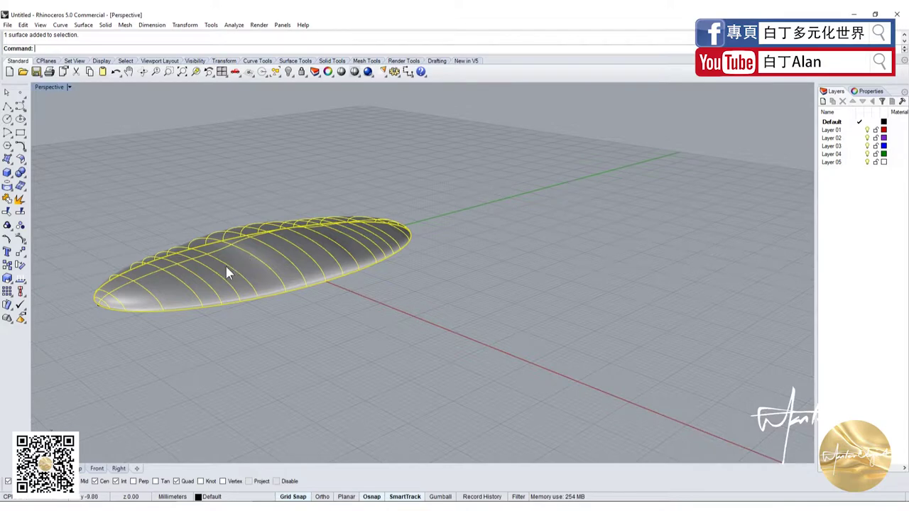
pyautogui.click(193, 222)
pyautogui.click(204, 252)
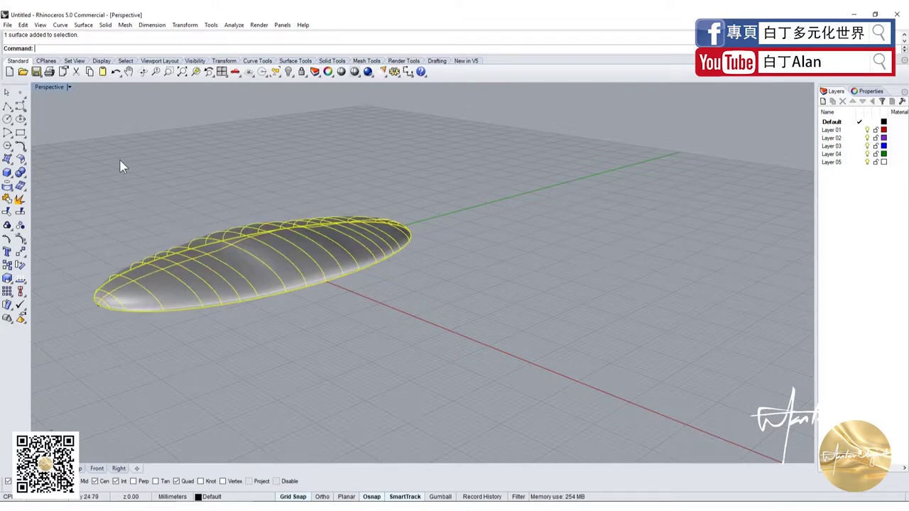
pyautogui.click(56, 91)
pyautogui.click(65, 133)
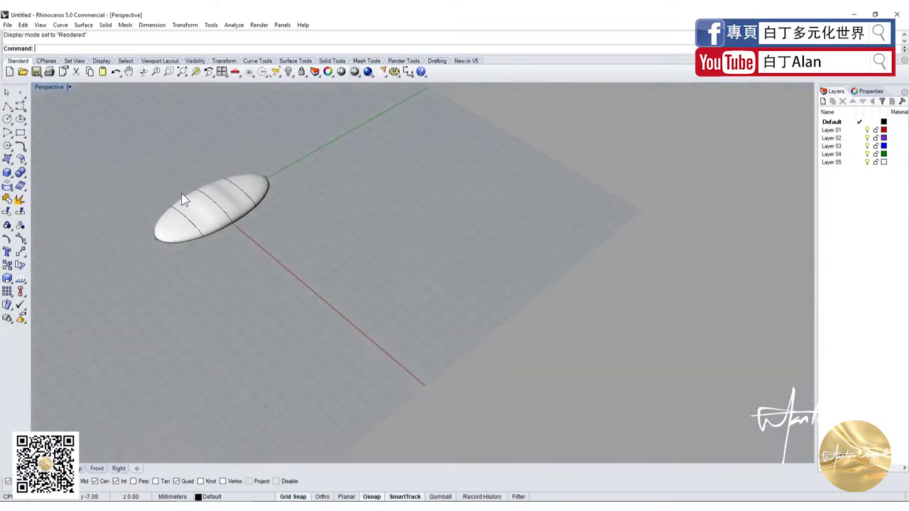
# - Try to select the sweep surface, cancelling the overlapping curve/surface selection menu
pyautogui.scroll(3, 181, 199)
pyautogui.scroll(2, 218, 243)
pyautogui.click(170, 246)
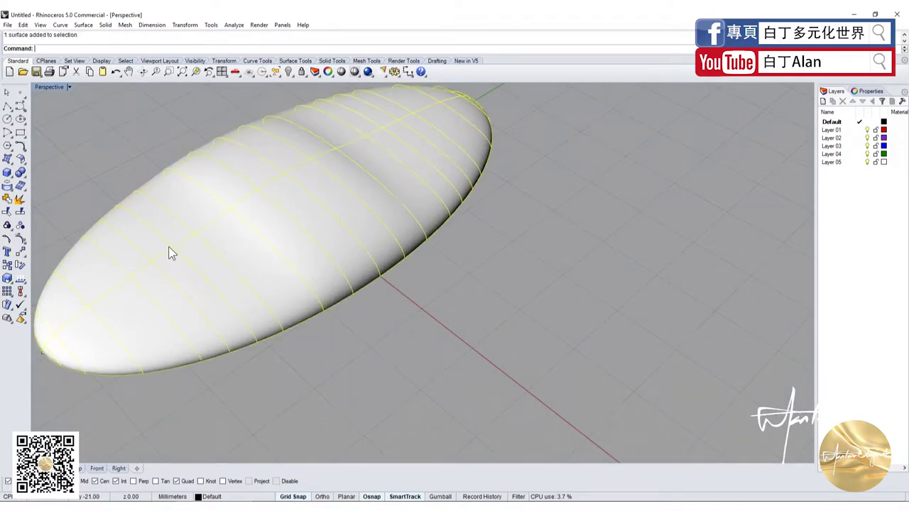
pyautogui.click(170, 241)
pyautogui.click(308, 194)
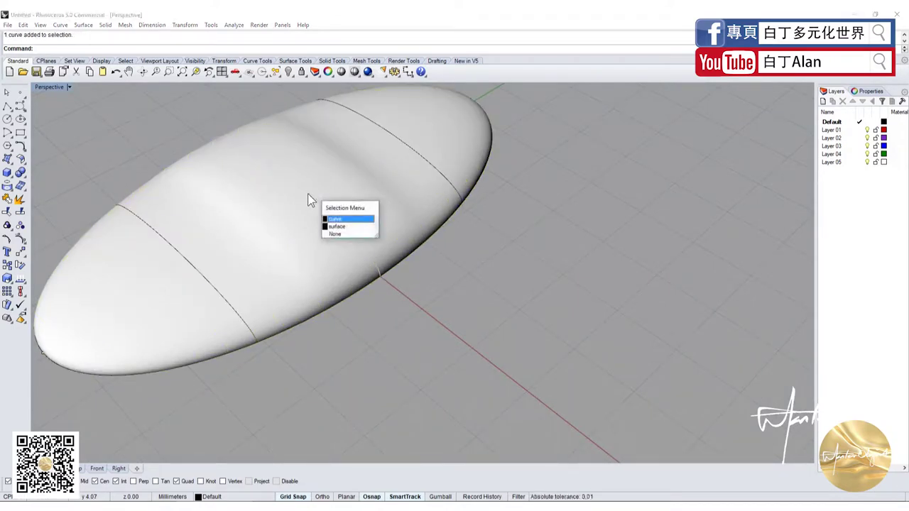
pyautogui.click(335, 231)
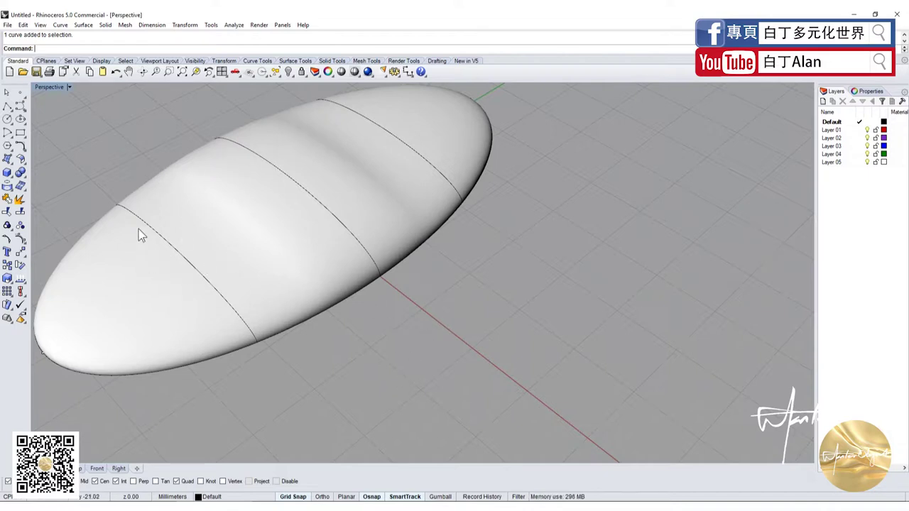
# - From a low orbit angle, select and delete the ellipsoid surface, leaving its arched curves
pyautogui.moveTo(180, 284)
pyautogui.mouseDown(button='right')
pyautogui.moveTo(240, 227)
pyautogui.moveTo(280, 268)
pyautogui.moveTo(391, 316)
pyautogui.moveTo(370, 291)
pyautogui.mouseUp(button='right')
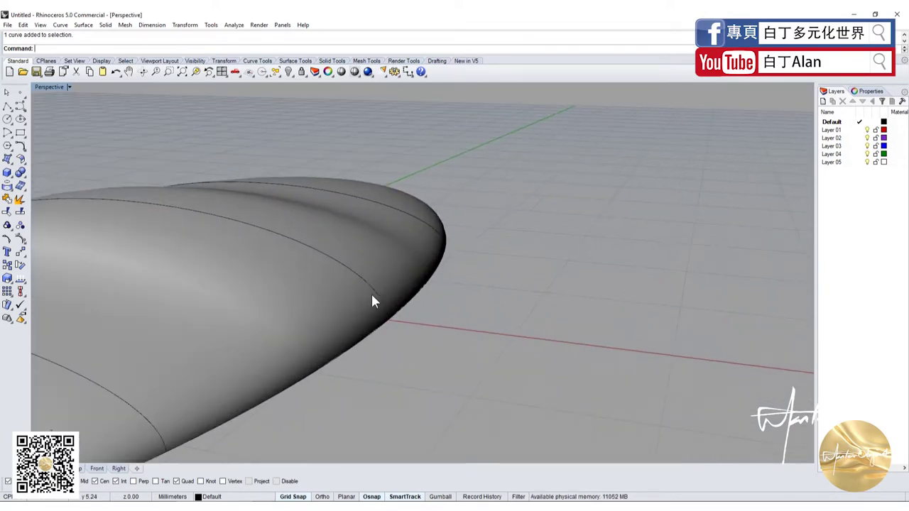
pyautogui.click(375, 294)
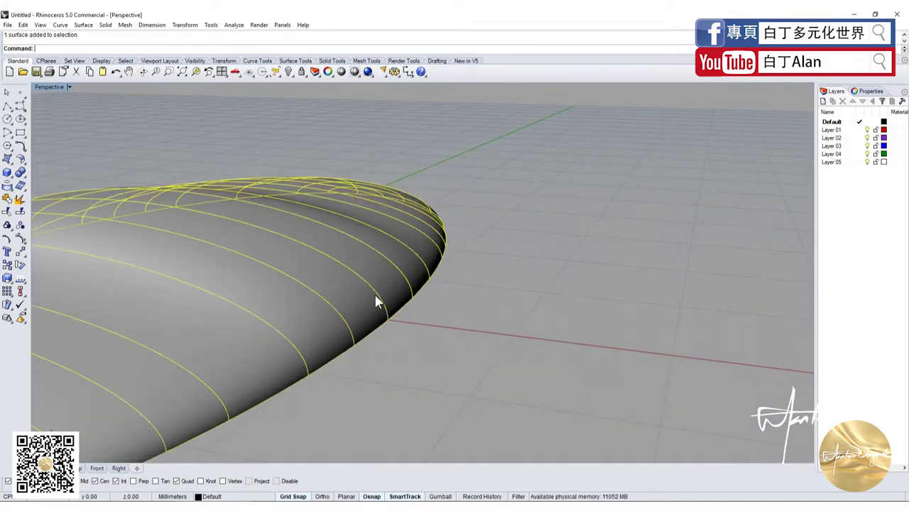
pyautogui.press('Delete')
pyautogui.scroll(-1, 317, 290)
pyautogui.click(313, 282)
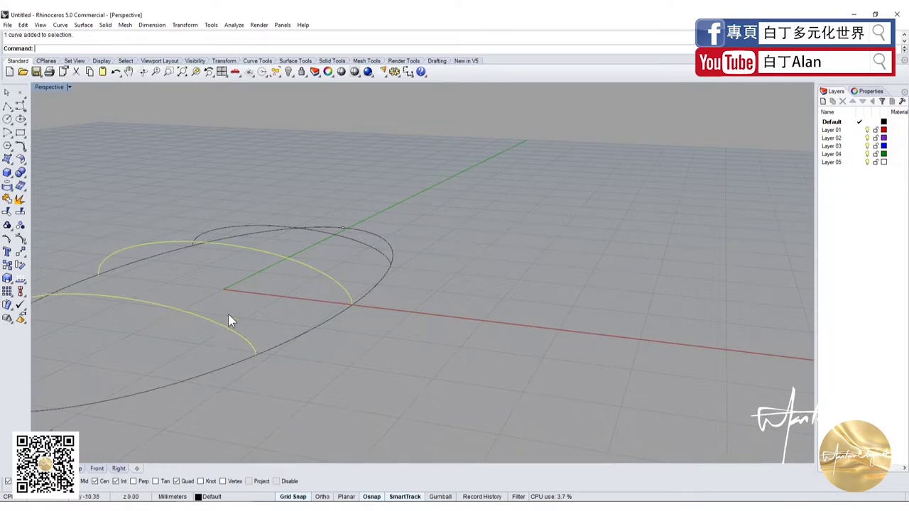
# - Turn on control points and window-select the control points at the arch peaks
pyautogui.press('F10')
pyautogui.moveTo(348, 242); pyautogui.dragTo(359, 256, button='right')
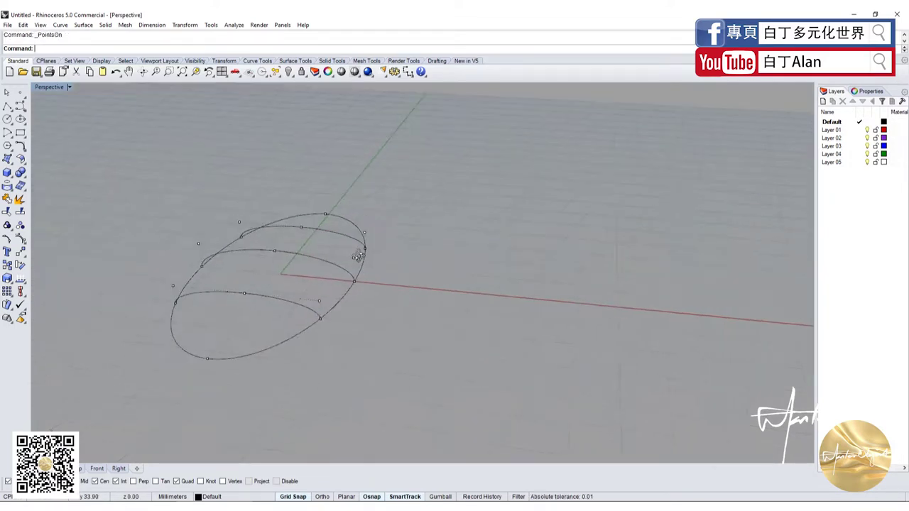
pyautogui.moveTo(125, 188); pyautogui.dragTo(193, 294)
pyautogui.scroll(2, 196, 248)
pyautogui.moveTo(183, 217); pyautogui.dragTo(211, 246)
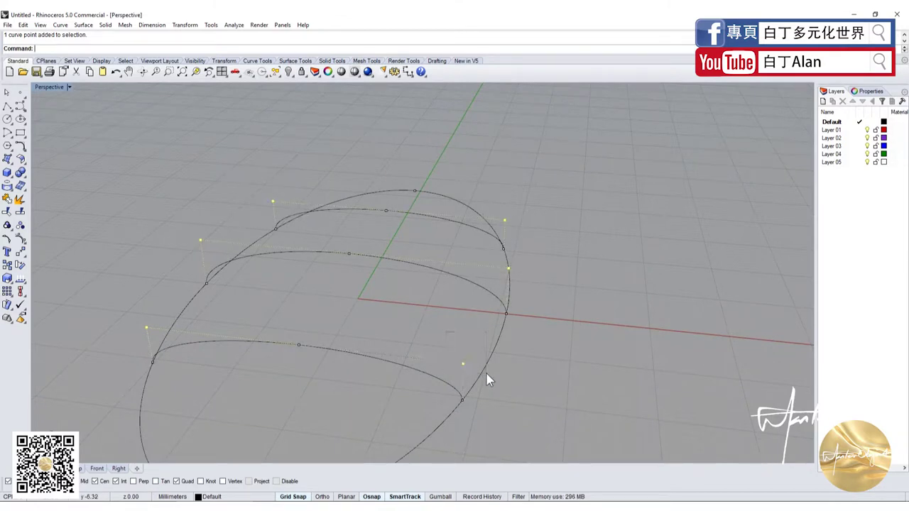
# - Scale1D the peak points downward in the Front view so the arches sit lower
pyautogui.doubleClick(49, 86)
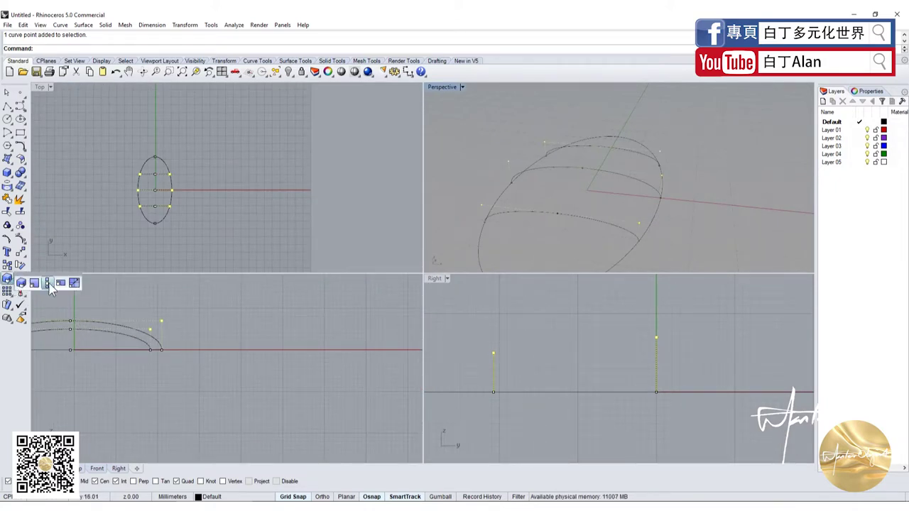
pyautogui.rightClick(51, 285)
pyautogui.click(71, 321)
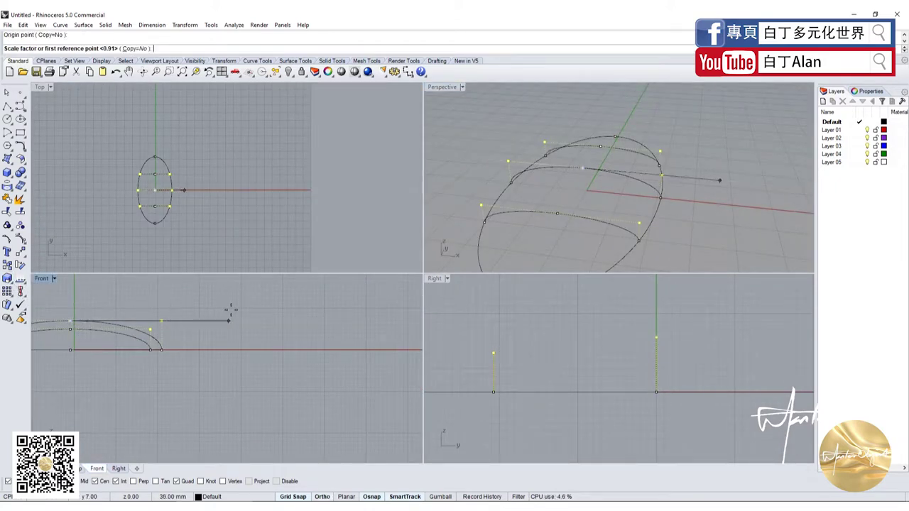
pyautogui.click(232, 321)
pyautogui.click(184, 310)
pyautogui.press('Escape')
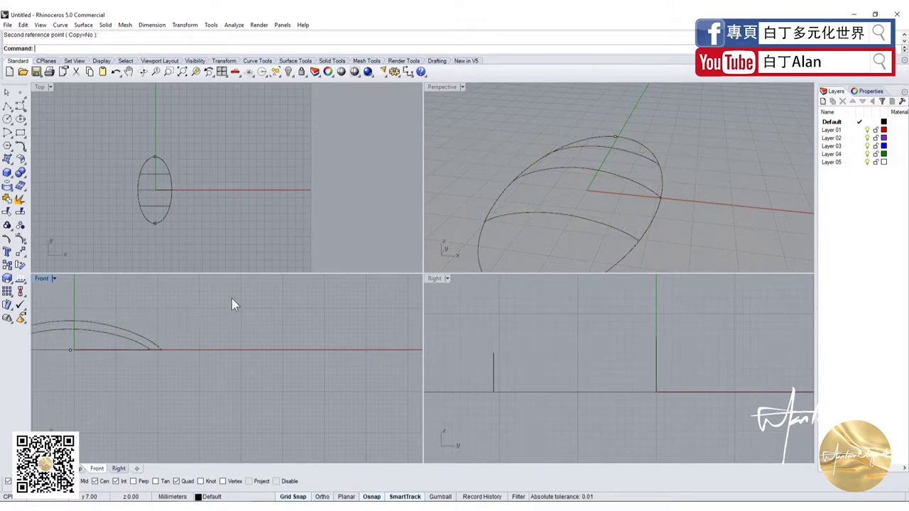
# - Set the Perspective view to Shaded display and maximize it
pyautogui.click(441, 87)
pyautogui.click(446, 111)
pyautogui.doubleClick(445, 86)
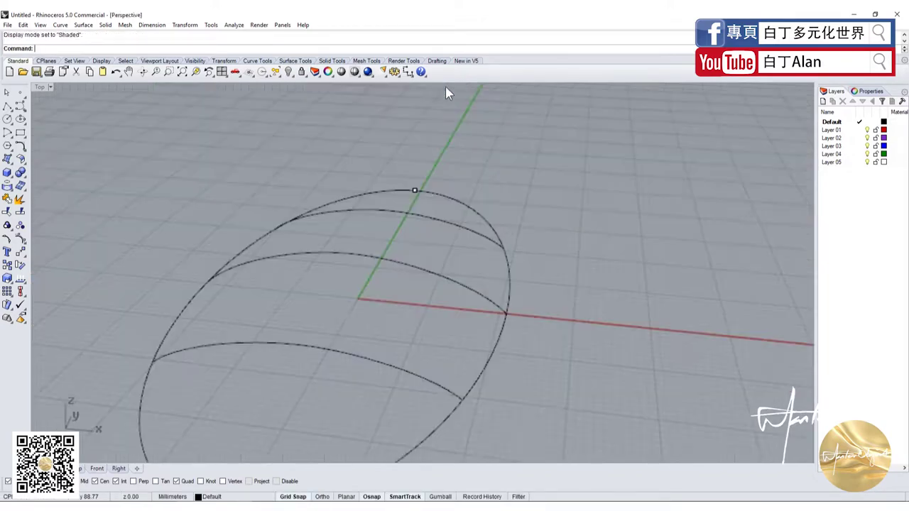
# - Sweep2 a dome using both ellipse halves as rails and the lowered arches as cross sections
pyautogui.click(7, 159)
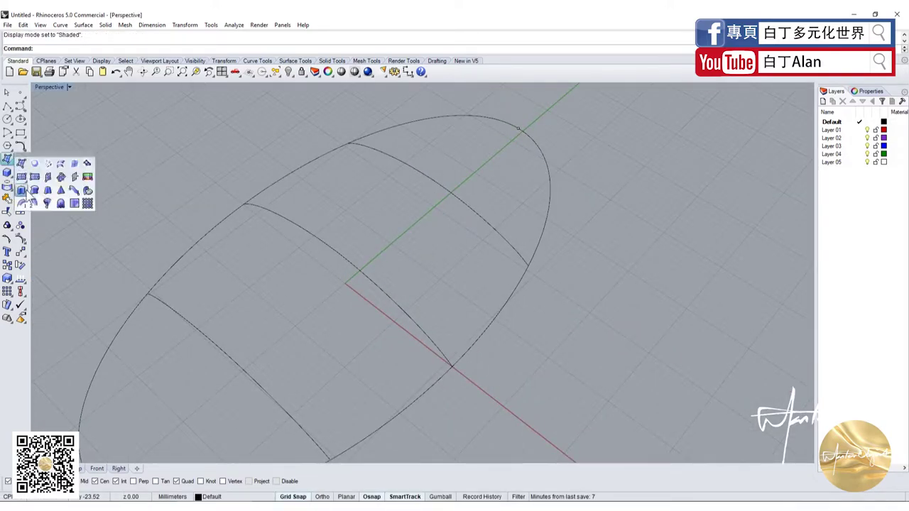
pyautogui.click(29, 204)
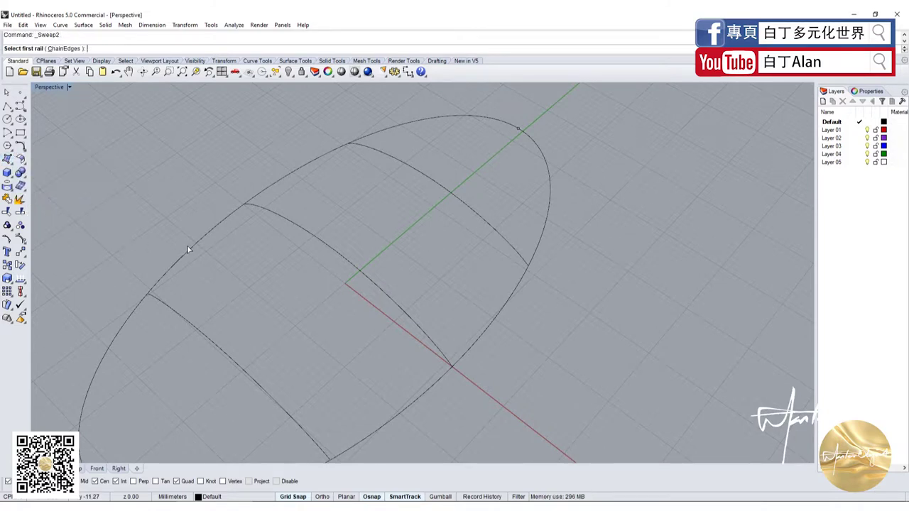
pyautogui.click(188, 246)
pyautogui.click(435, 387)
pyautogui.scroll(-3, 333, 227)
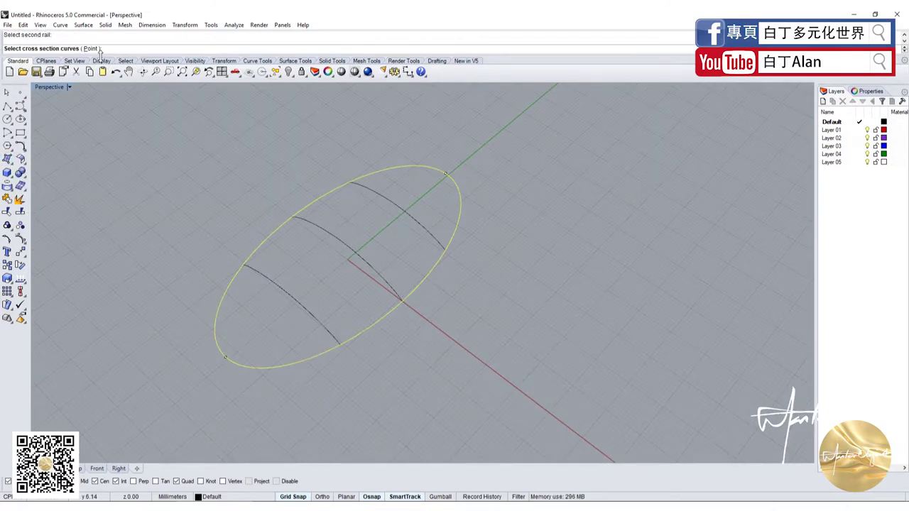
pyautogui.click(299, 300)
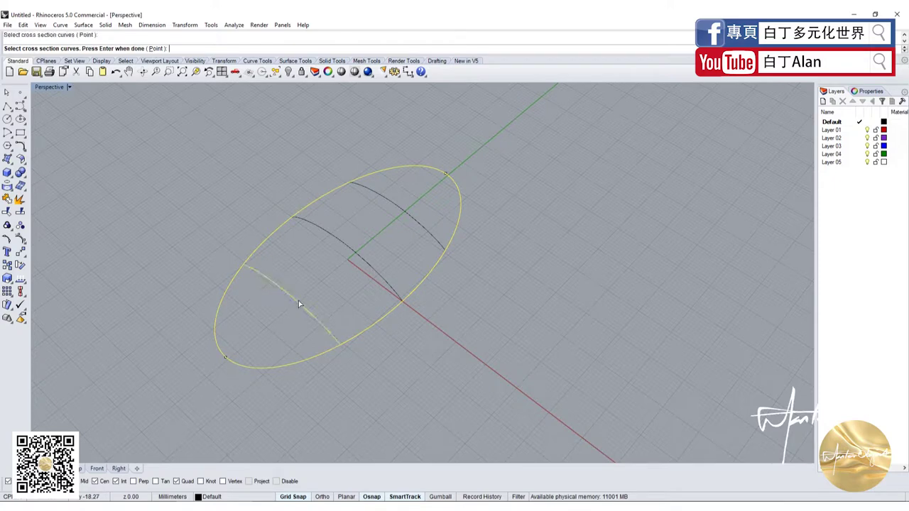
pyautogui.click(352, 257)
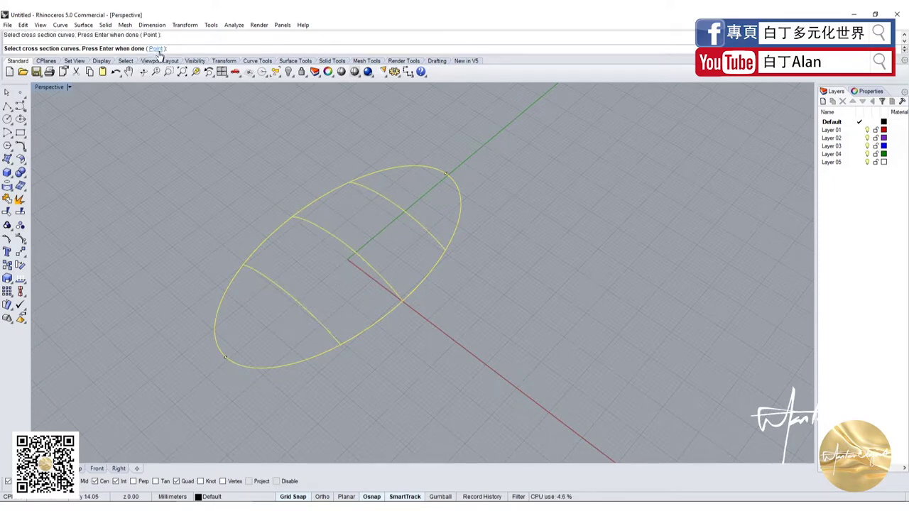
pyautogui.press('Return')
pyautogui.click(450, 176)
pyautogui.press('Return')
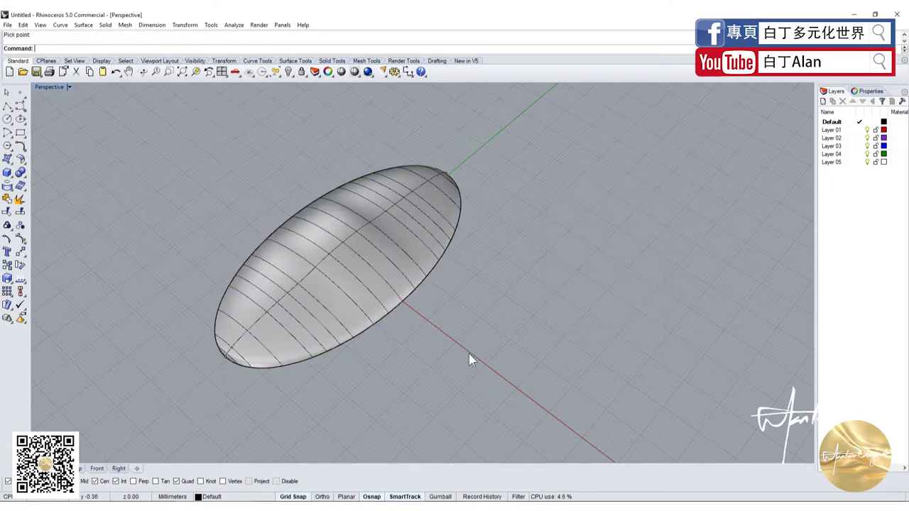
# - Orbit to a low angle and select the new flatter swept surface
pyautogui.moveTo(471, 357)
pyautogui.mouseDown(button='right')
pyautogui.moveTo(362, 278)
pyautogui.moveTo(325, 280)
pyautogui.moveTo(341, 271)
pyautogui.mouseUp(button='right')
pyautogui.click(326, 281)
pyautogui.press('Escape')
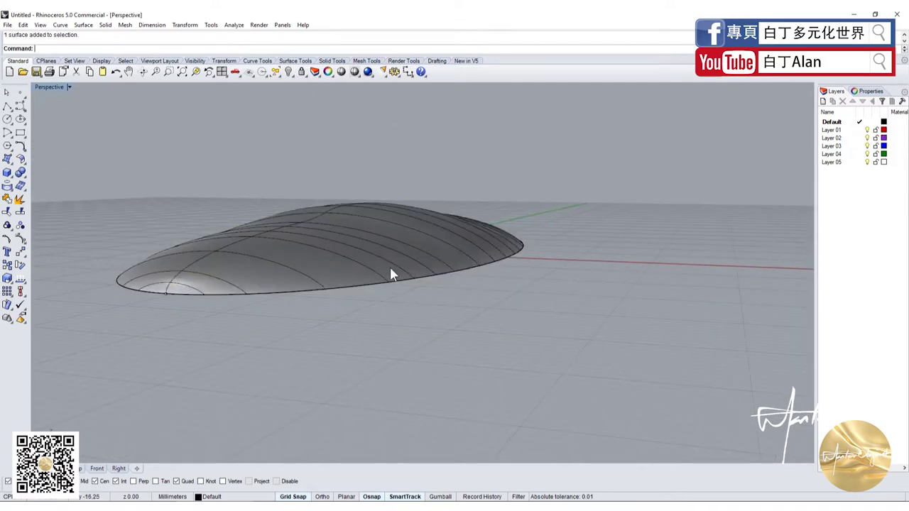
pyautogui.click(390, 267)
pyautogui.click(29, 263)
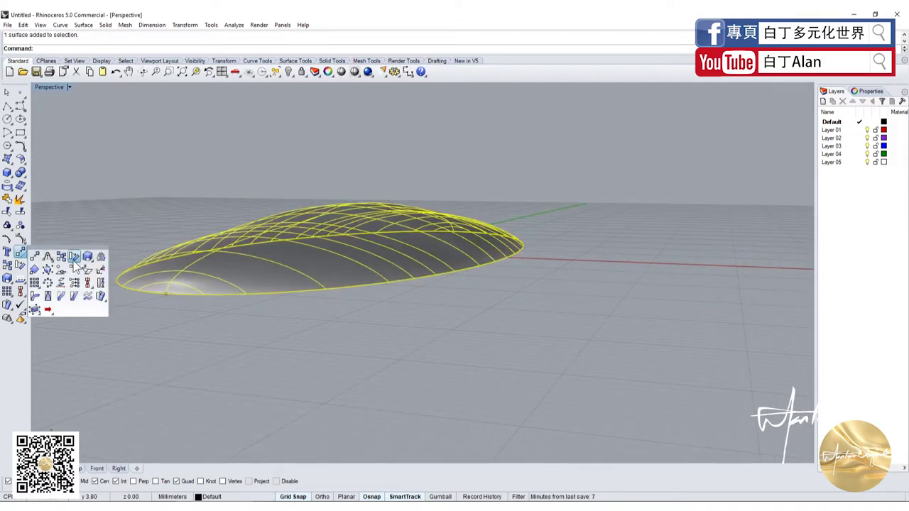
pyautogui.click(101, 262)
pyautogui.doubleClick(49, 88)
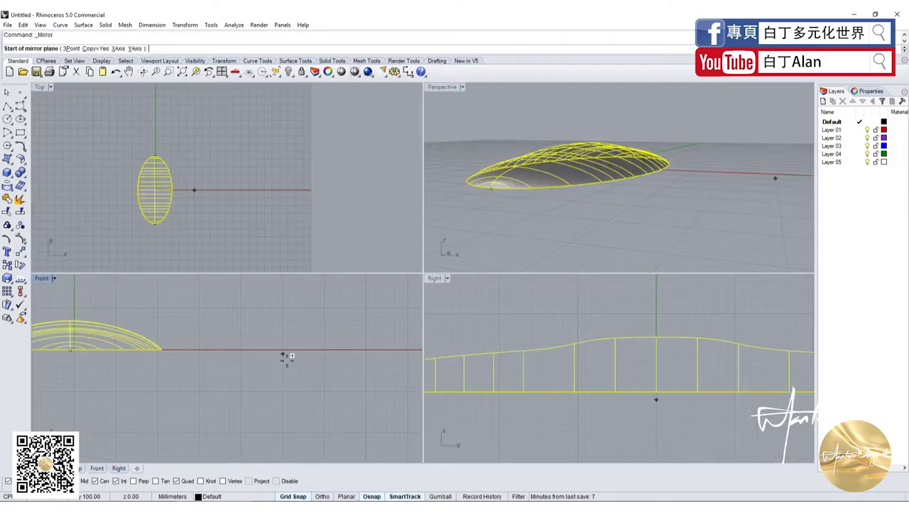
pyautogui.click(170, 348)
pyautogui.click(228, 348)
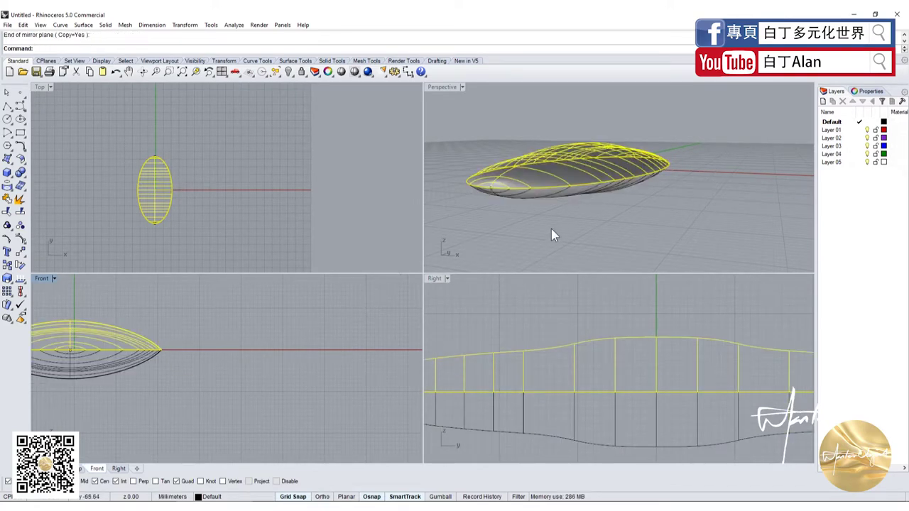
pyautogui.press('Escape')
pyautogui.scroll(3, 539, 192)
pyautogui.click(539, 192)
pyautogui.click(618, 245)
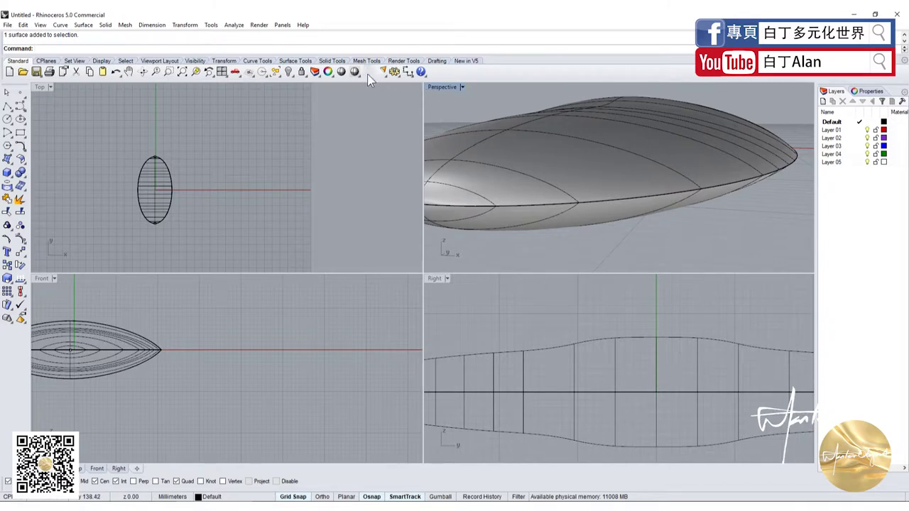
pyautogui.click(342, 72)
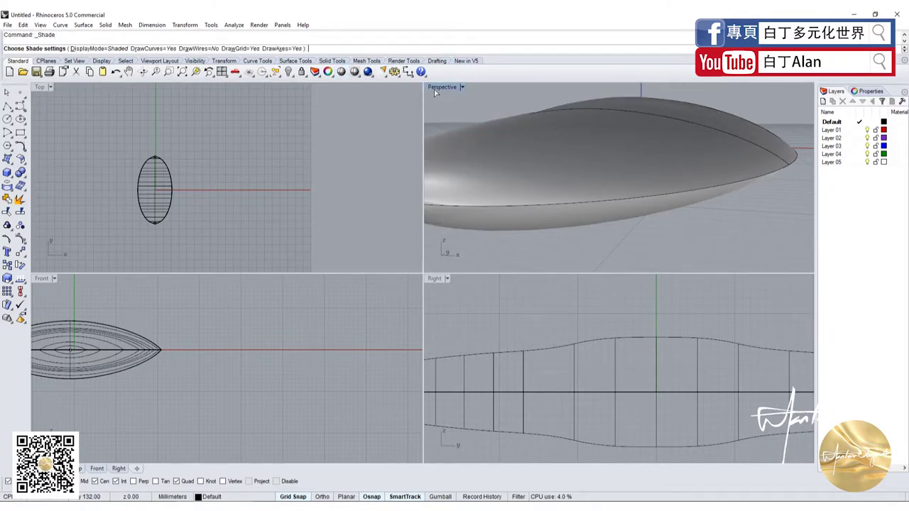
pyautogui.doubleClick(433, 88)
pyautogui.scroll(-2, 640, 244)
pyautogui.scroll(-3, 745, 229)
pyautogui.scroll(2, 723, 251)
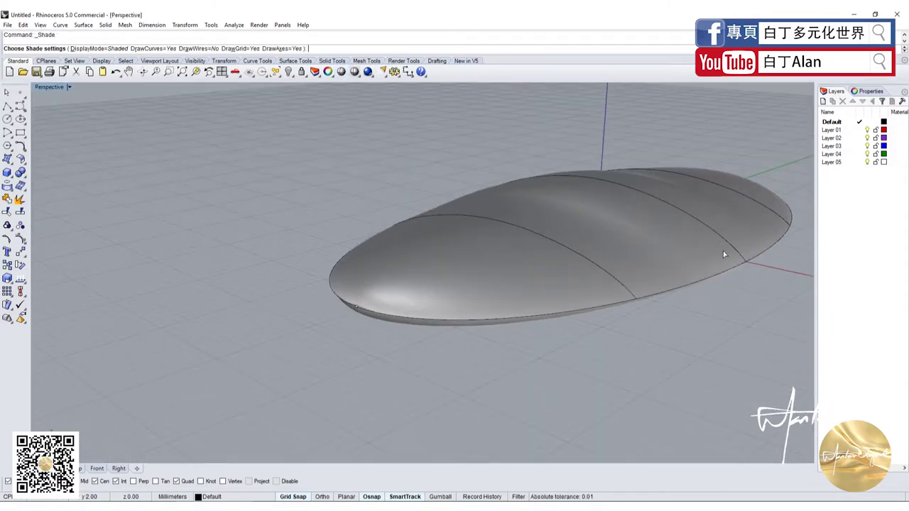
pyautogui.press('Return')
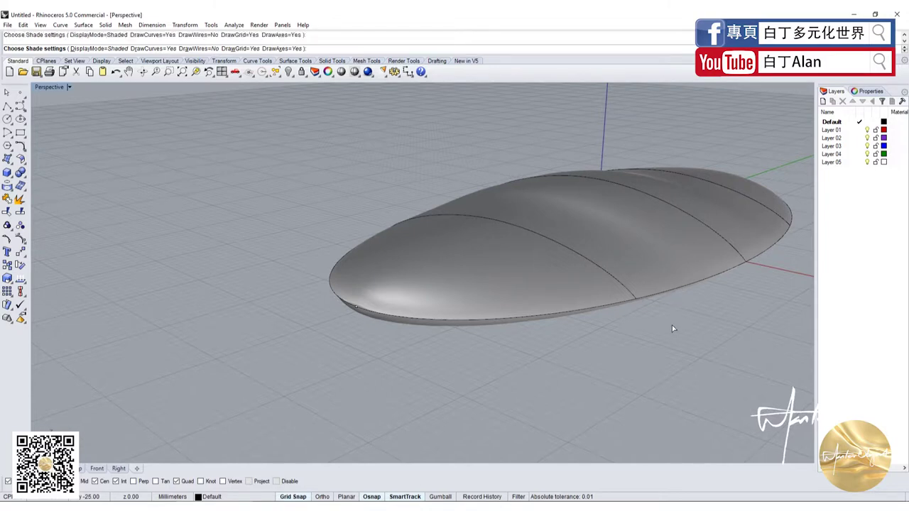
pyautogui.press('Escape')
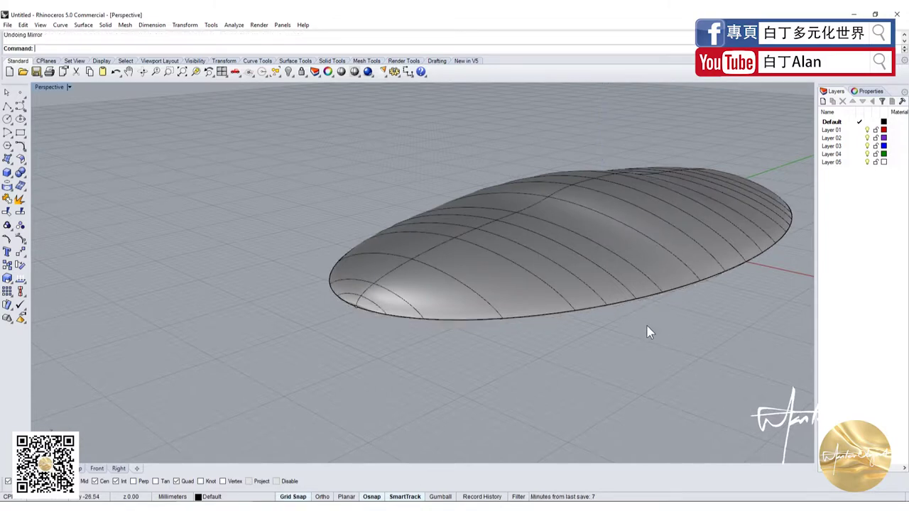
# - Undo to restore the taller ellipsoid and arches, then select it in the four-view layout
pyautogui.hotkey('ctrl', 'z')
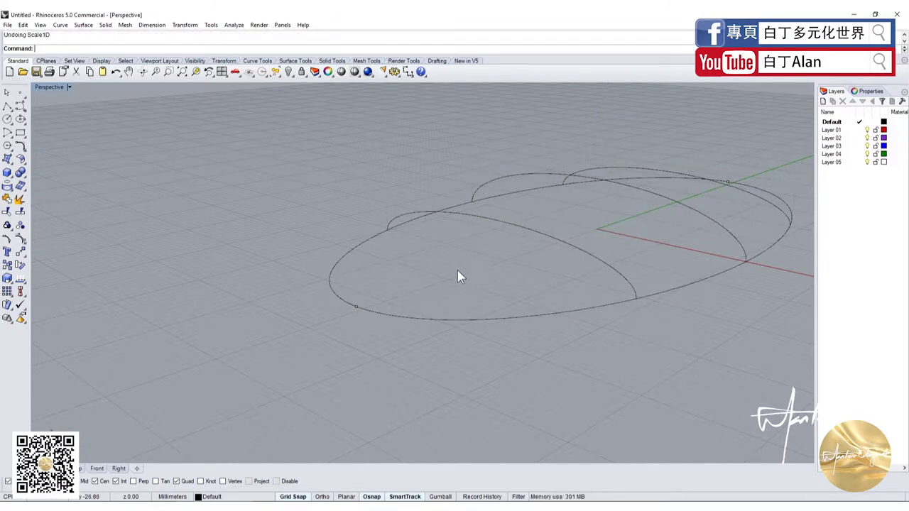
pyautogui.hotkey('ctrl', 'z')
pyautogui.click(508, 377)
pyautogui.click(509, 297)
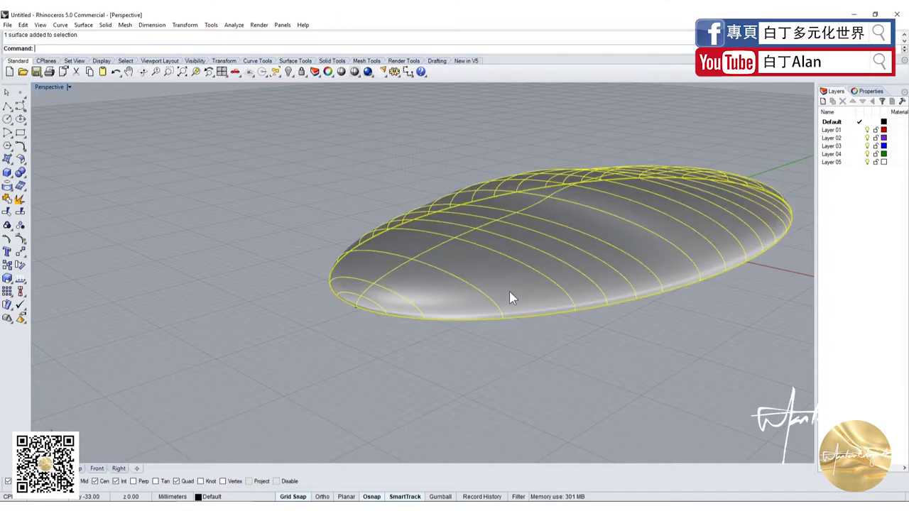
pyautogui.doubleClick(57, 86)
pyautogui.click(8, 173)
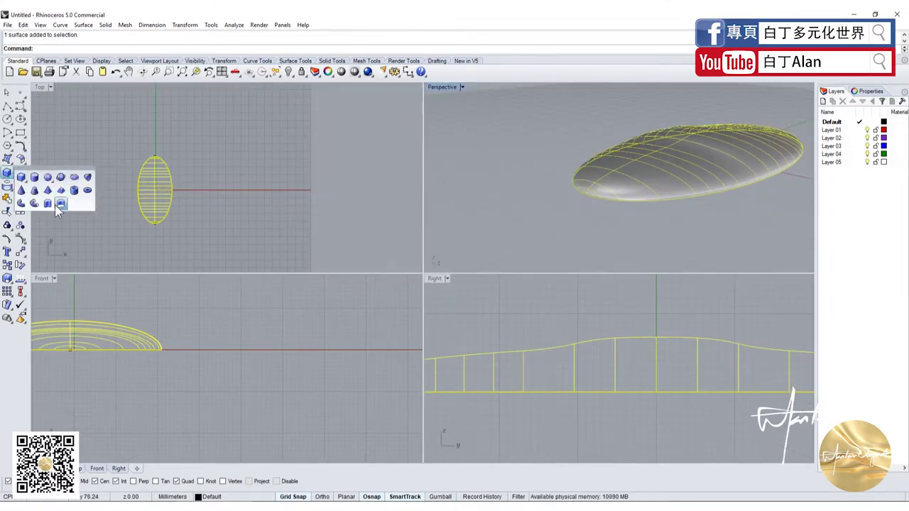
# - Mirror the ellipsoid surface about a ground-level line to make a copy below
pyautogui.click(26, 263)
pyautogui.click(89, 260)
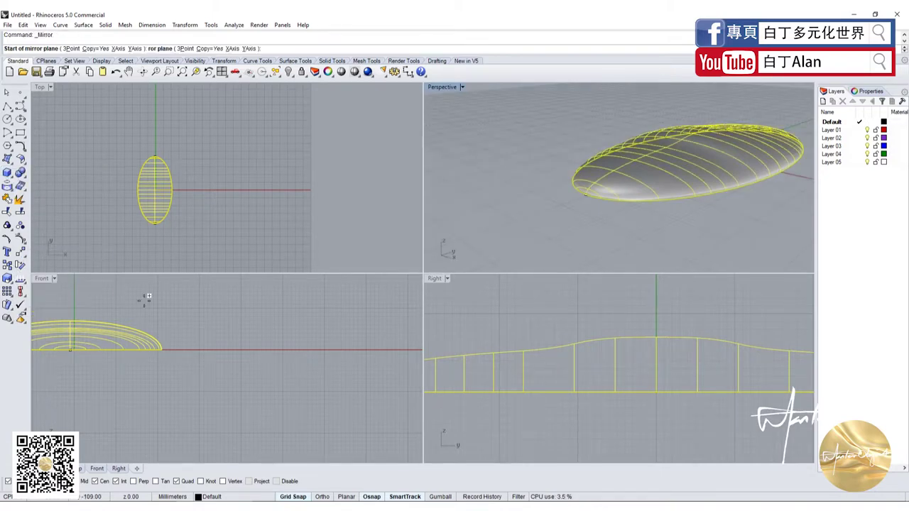
pyautogui.click(162, 350)
pyautogui.click(197, 348)
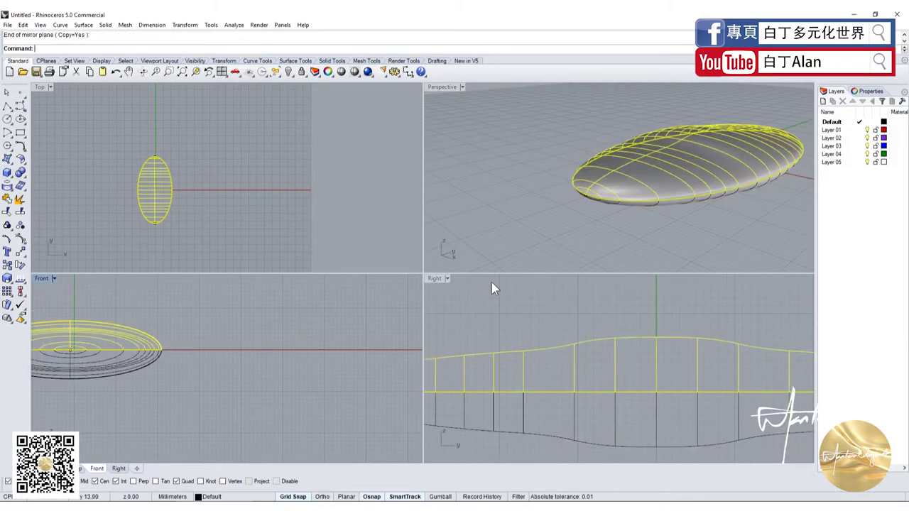
# - Select the ellipse curve under the surface edge and hide it
pyautogui.click(613, 205)
pyautogui.click(636, 223)
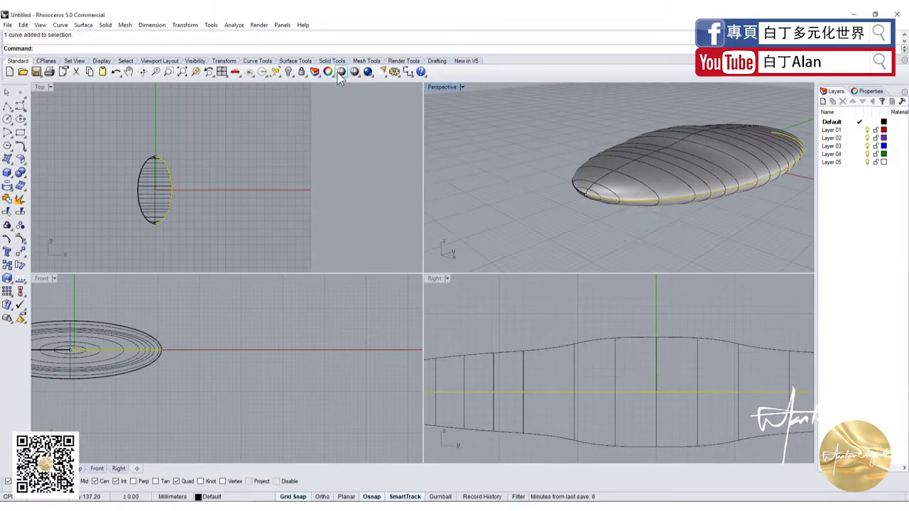
pyautogui.click(289, 72)
# - Maximize the Perspective view in Shaded display and inspect the body from a low side angle
pyautogui.doubleClick(445, 85)
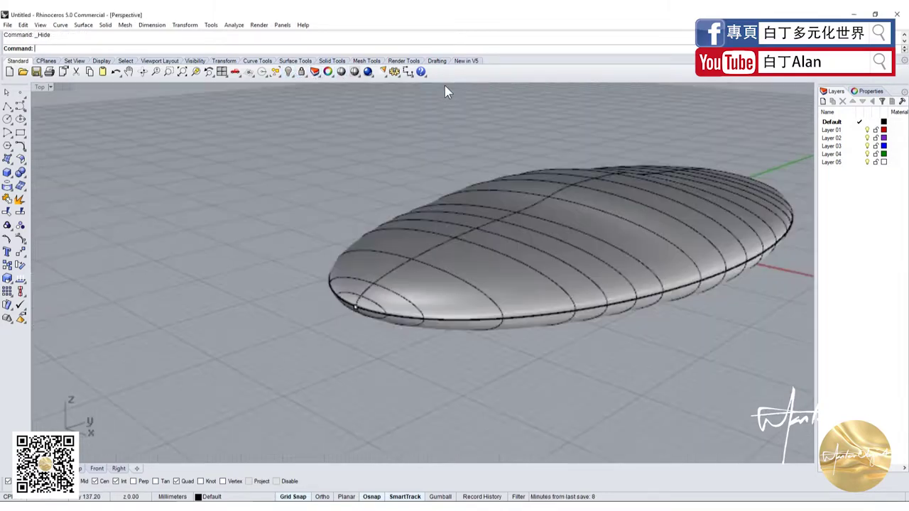
pyautogui.click(341, 71)
pyautogui.moveTo(489, 277); pyautogui.dragTo(569, 187, button='right')
pyautogui.scroll(3, 569, 187)
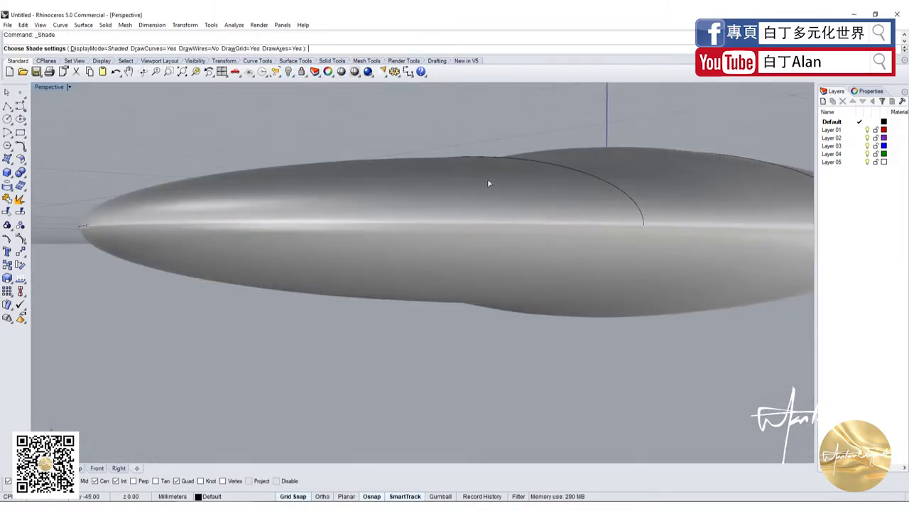
pyautogui.scroll(-3, 568, 213)
pyautogui.scroll(3, 656, 214)
pyautogui.scroll(2, 655, 213)
pyautogui.scroll(-1, 656, 213)
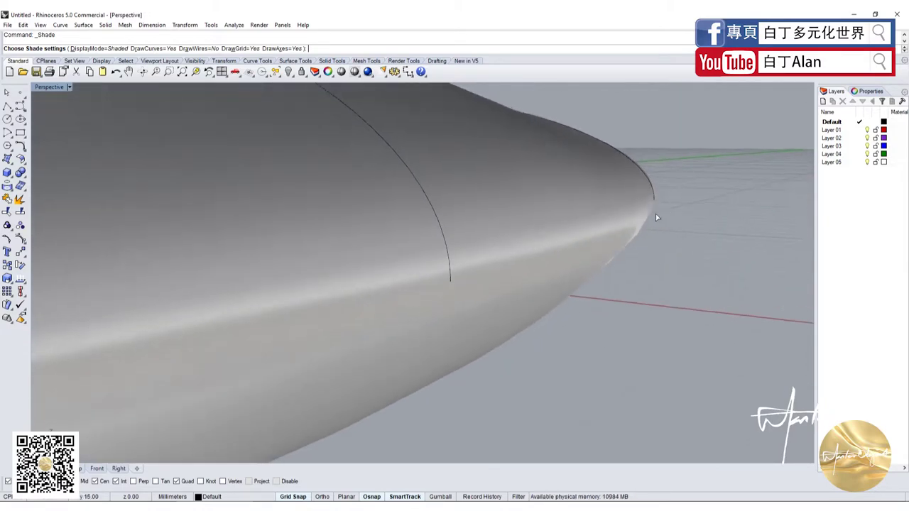
pyautogui.scroll(-3, 655, 214)
# - Orbit to view the body from above and select the ellipsoid surface
pyautogui.moveTo(655, 214); pyautogui.dragTo(688, 411, button='right')
pyautogui.scroll(-2, 455, 257)
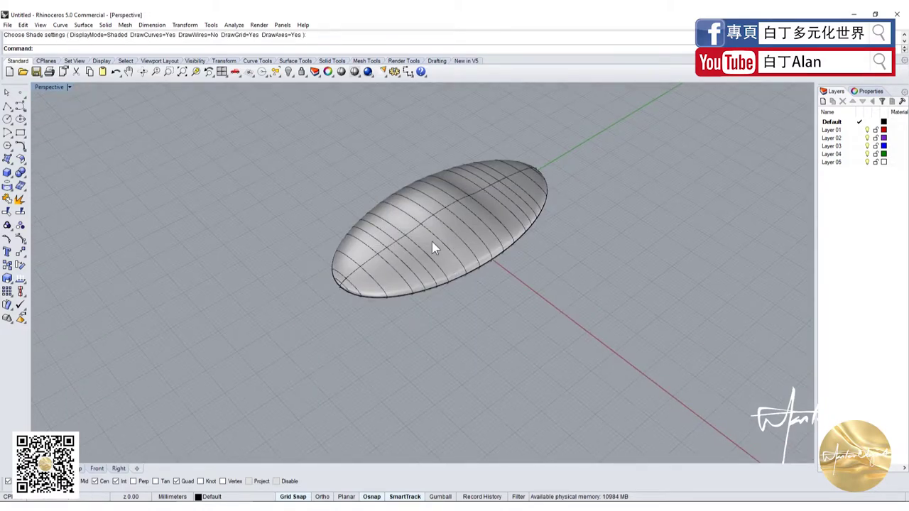
pyautogui.click(466, 218)
pyautogui.scroll(3, 466, 218)
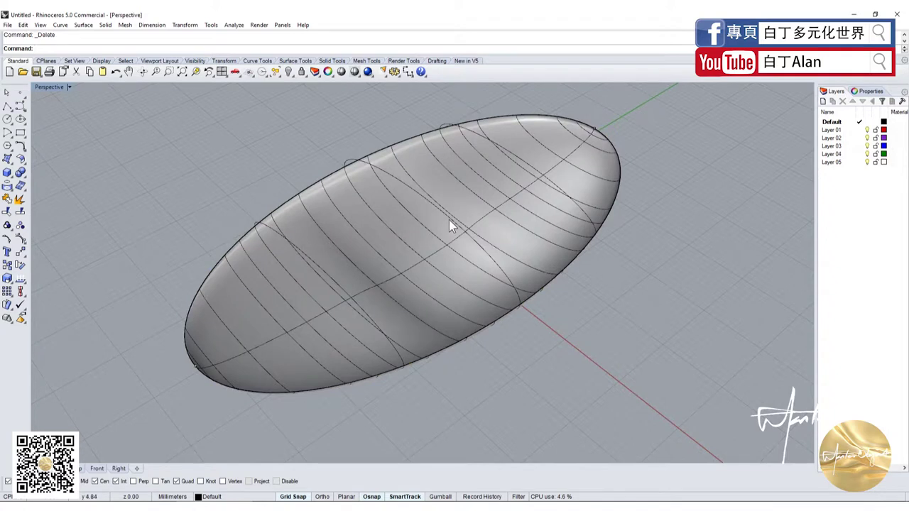
pyautogui.click(417, 233)
# - Delete the ellipsoid surface and show the hidden ellipse curve again
pyautogui.press('Delete')
pyautogui.click(429, 210)
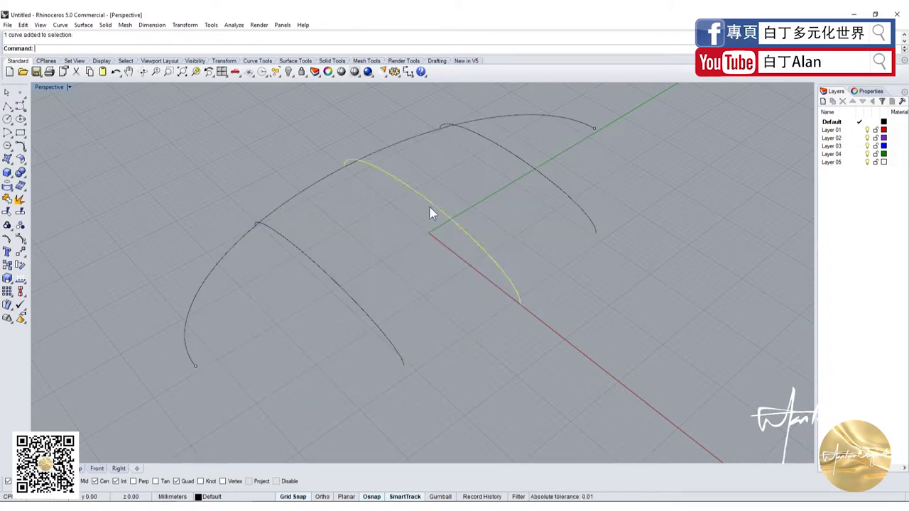
pyautogui.rightClick(288, 71)
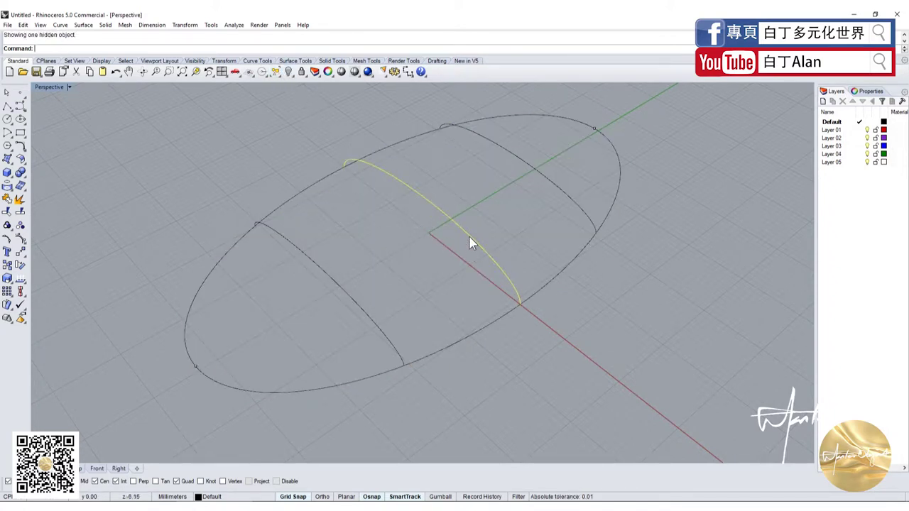
pyautogui.press('Escape')
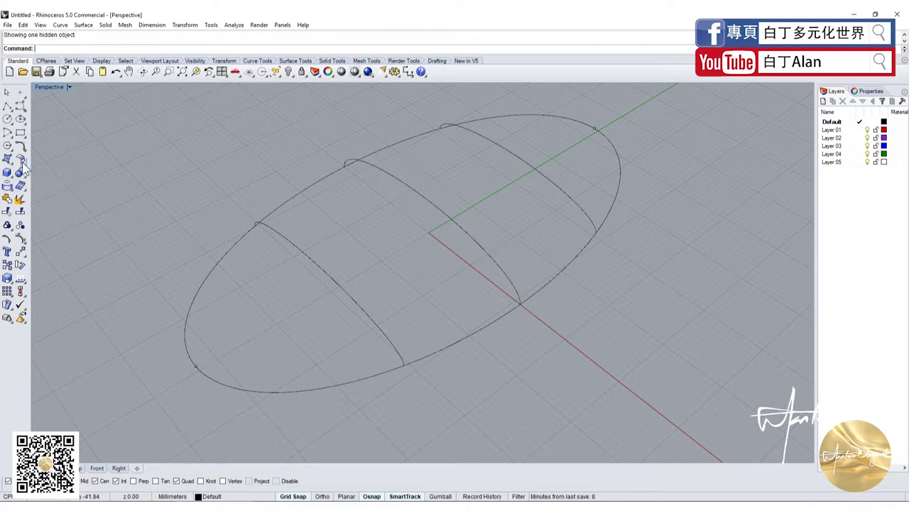
# - Sweep2 along the ellipse rails through a start tip point, the middle cross-section, and an end point
pyautogui.click(8, 159)
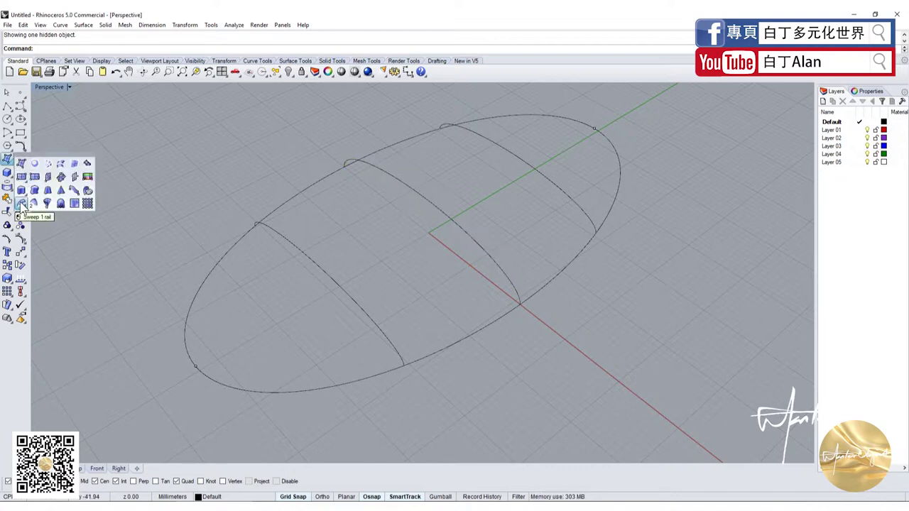
pyautogui.click(34, 204)
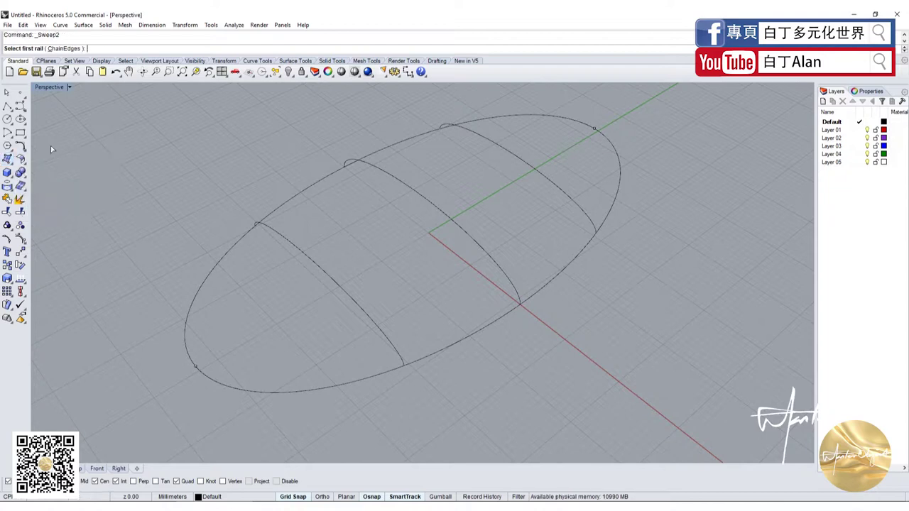
pyautogui.click(215, 286)
pyautogui.click(234, 391)
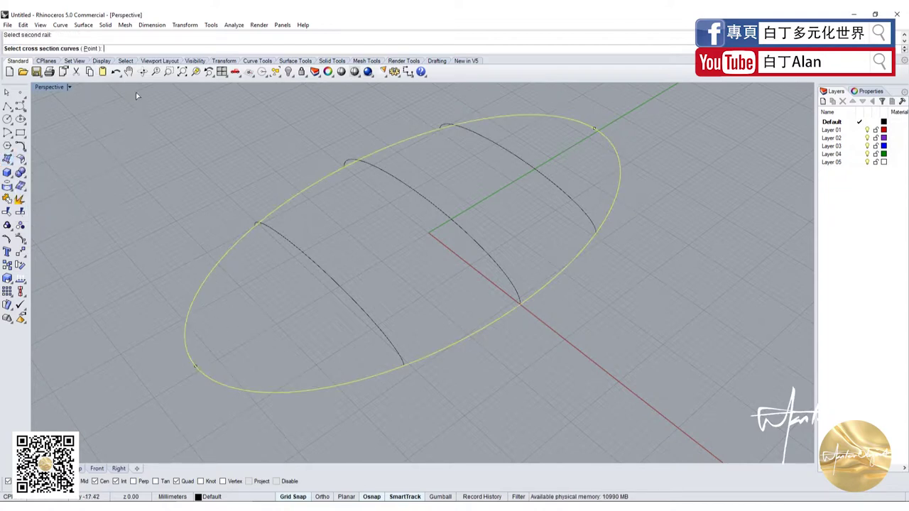
pyautogui.click(88, 49)
pyautogui.click(196, 367)
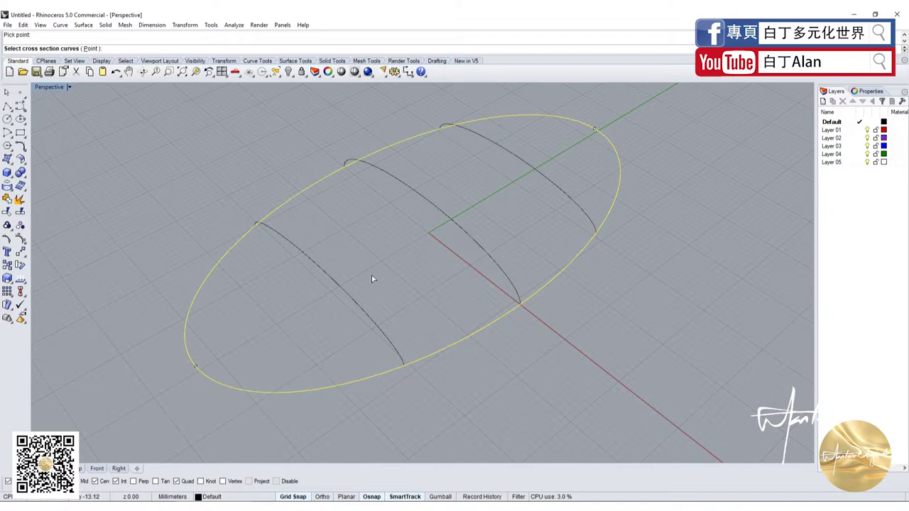
pyautogui.click(450, 222)
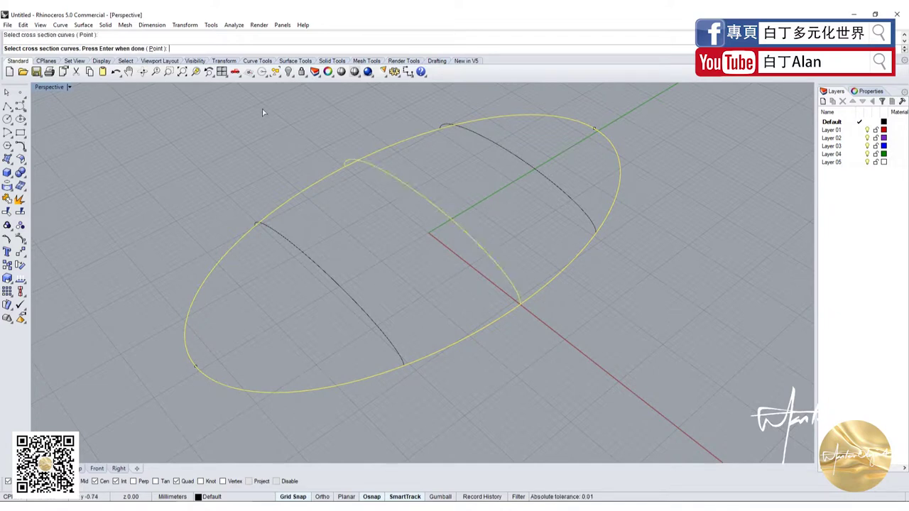
pyautogui.click(165, 49)
pyautogui.click(596, 129)
pyautogui.press('Return')
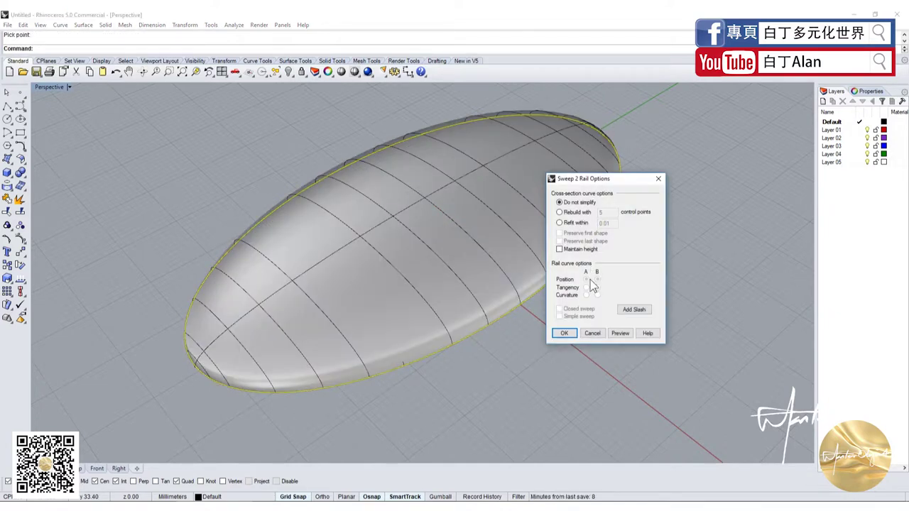
pyautogui.click(561, 334)
pyautogui.moveTo(561, 336); pyautogui.dragTo(188, 276, button='right')
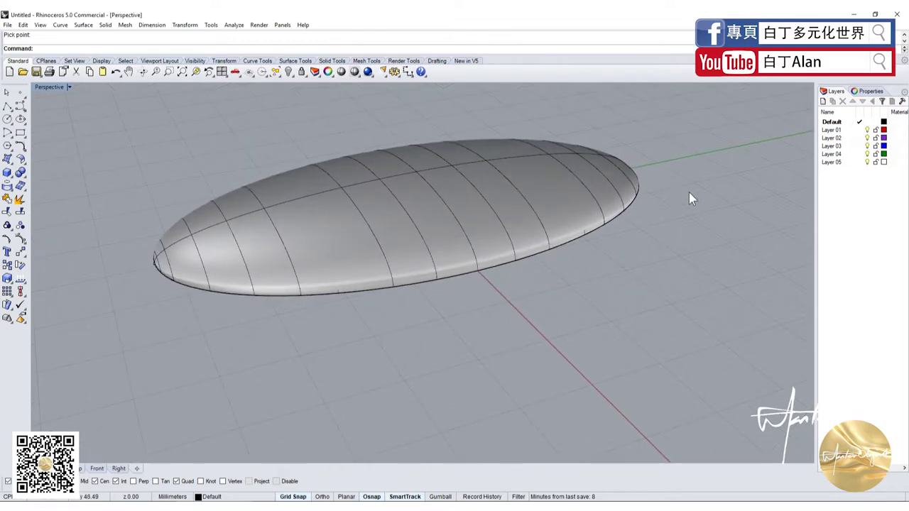
pyautogui.moveTo(582, 201); pyautogui.dragTo(295, 271, button='right')
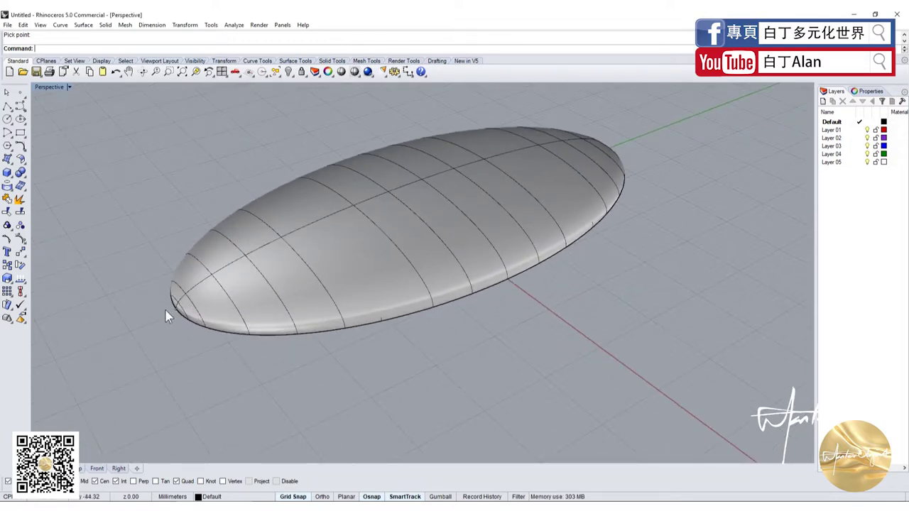
pyautogui.moveTo(566, 196); pyautogui.dragTo(467, 204, button='right')
pyautogui.scroll(3, 426, 163)
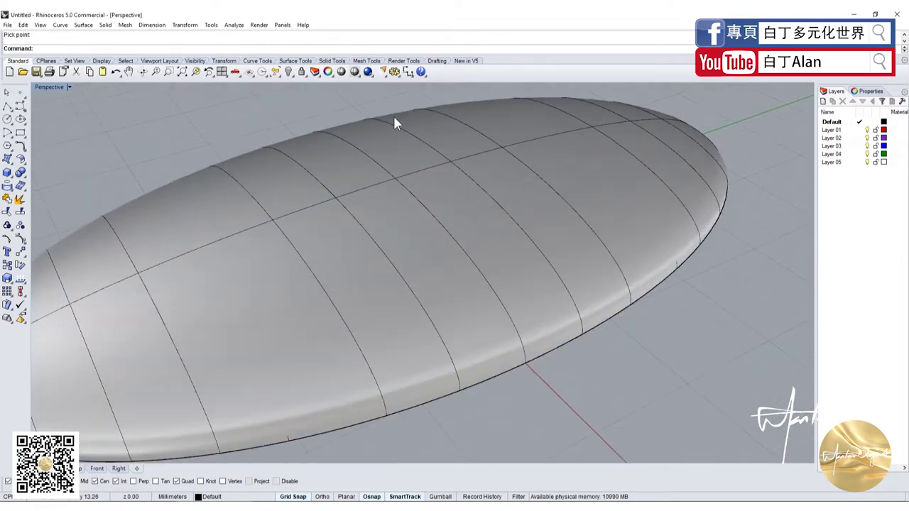
pyautogui.click(347, 75)
pyautogui.scroll(-3, 564, 270)
pyautogui.moveTo(564, 270)
pyautogui.mouseDown(button='right')
pyautogui.moveTo(616, 337)
pyautogui.moveTo(523, 305)
pyautogui.moveTo(370, 156)
pyautogui.mouseUp(button='right')
pyautogui.scroll(3, 553, 317)
pyautogui.moveTo(498, 237); pyautogui.dragTo(482, 137, button='right')
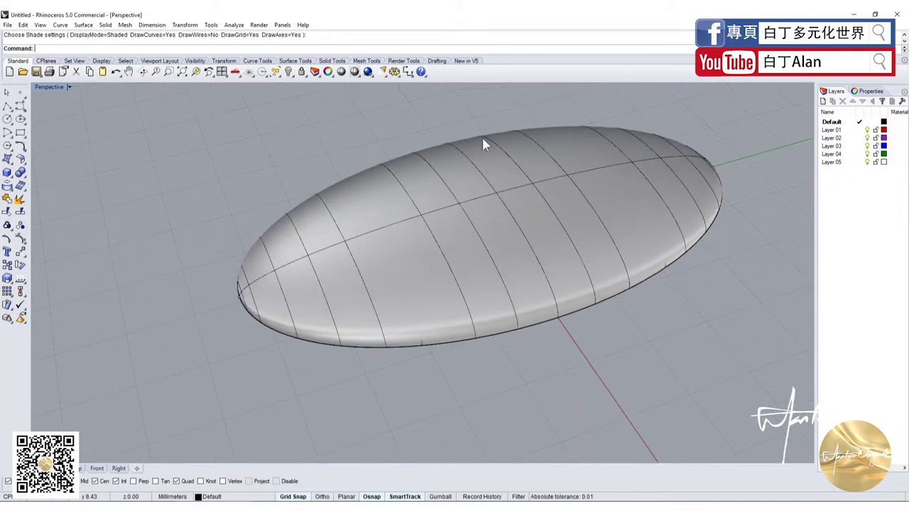
pyautogui.moveTo(398, 118); pyautogui.dragTo(394, 236, button='right')
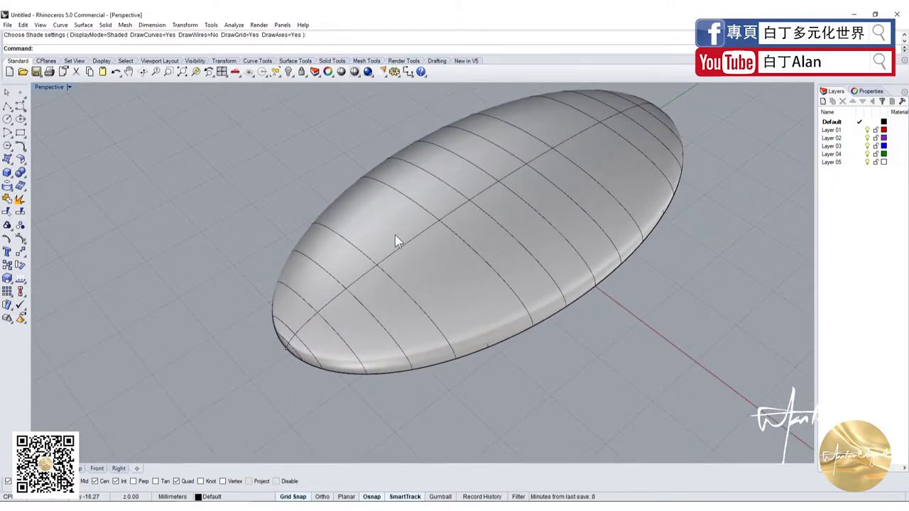
pyautogui.click(338, 330)
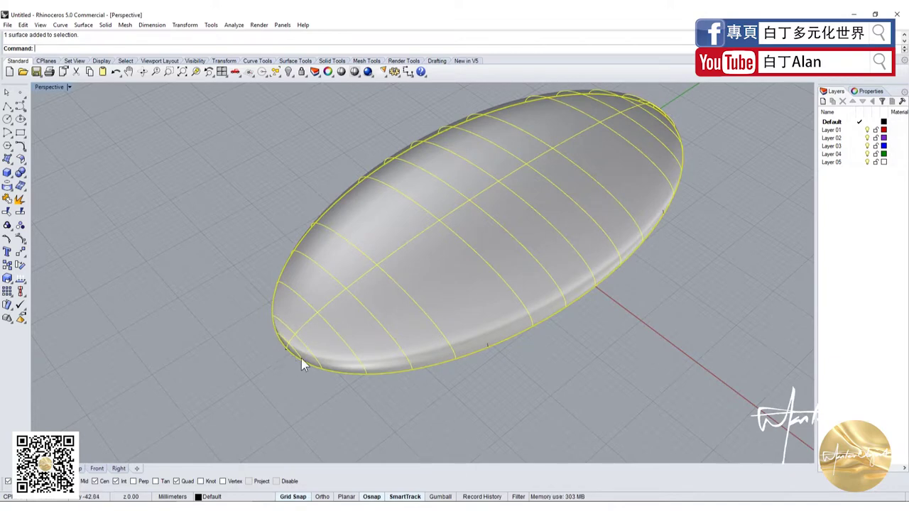
pyautogui.moveTo(641, 186); pyautogui.dragTo(731, 170, button='right')
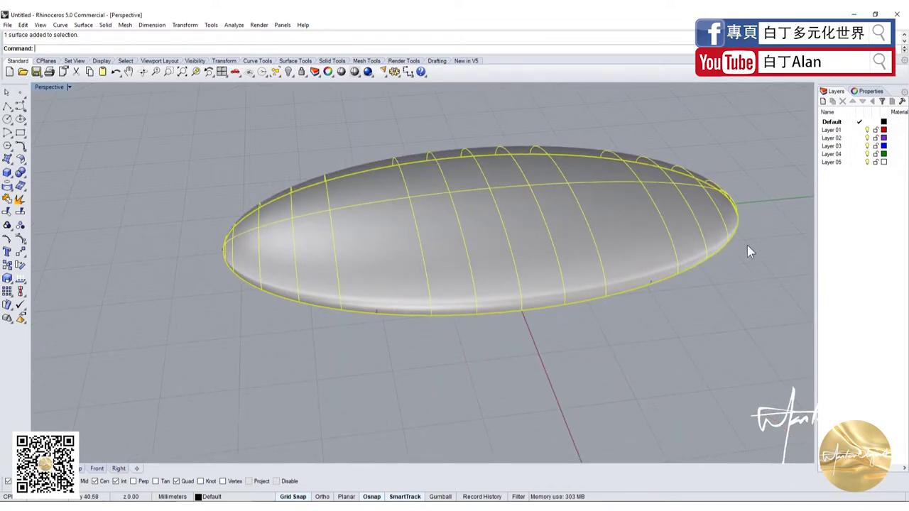
pyautogui.click(243, 286)
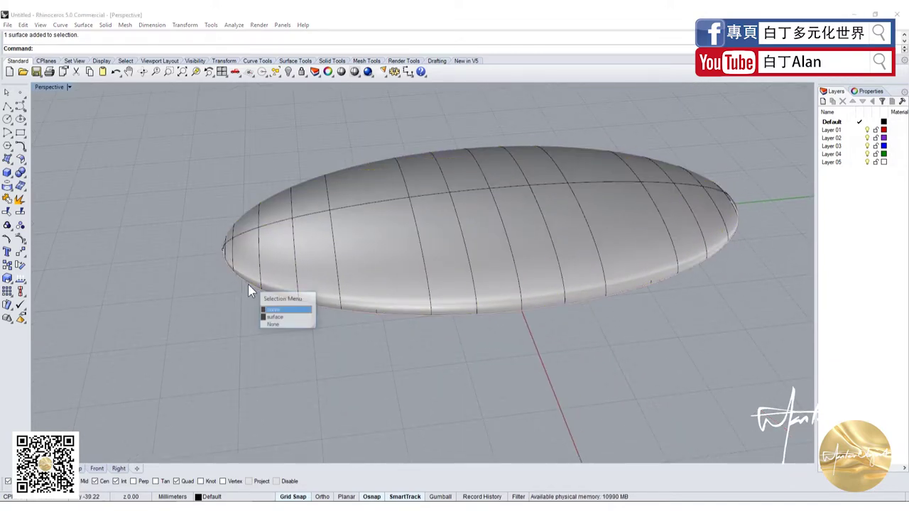
pyautogui.click(308, 341)
pyautogui.moveTo(331, 323); pyautogui.dragTo(369, 339, button='right')
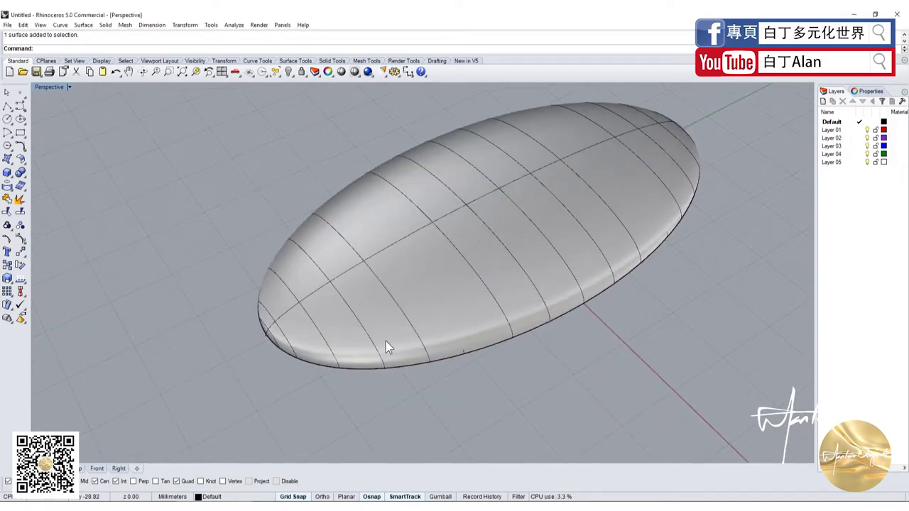
# - Delete the swept surface, check the left, middle and right cross-section curves, and orbit around them
pyautogui.click(387, 347)
pyautogui.press('Delete')
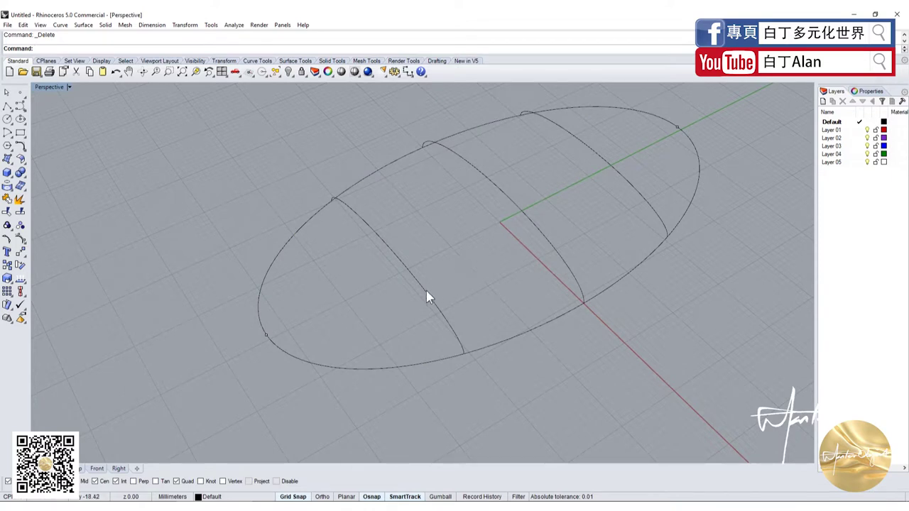
pyautogui.click(426, 297)
pyautogui.click(549, 238)
pyautogui.click(628, 190)
pyautogui.moveTo(628, 190)
pyautogui.mouseDown(button='right')
pyautogui.moveTo(444, 289)
pyautogui.moveTo(436, 248)
pyautogui.mouseUp(button='right')
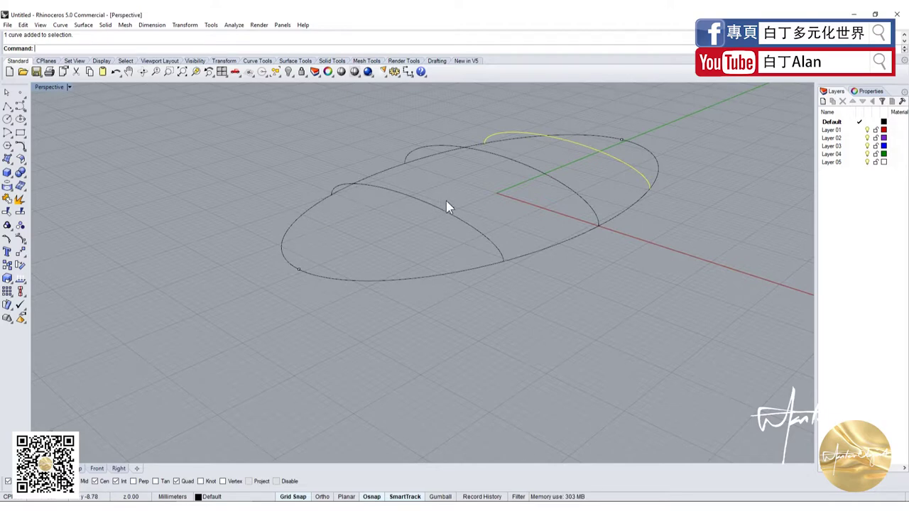
pyautogui.moveTo(446, 201)
pyautogui.mouseDown(button='right')
pyautogui.moveTo(522, 167)
pyautogui.moveTo(516, 153)
pyautogui.mouseUp(button='right')
pyautogui.scroll(5, 538, 151)
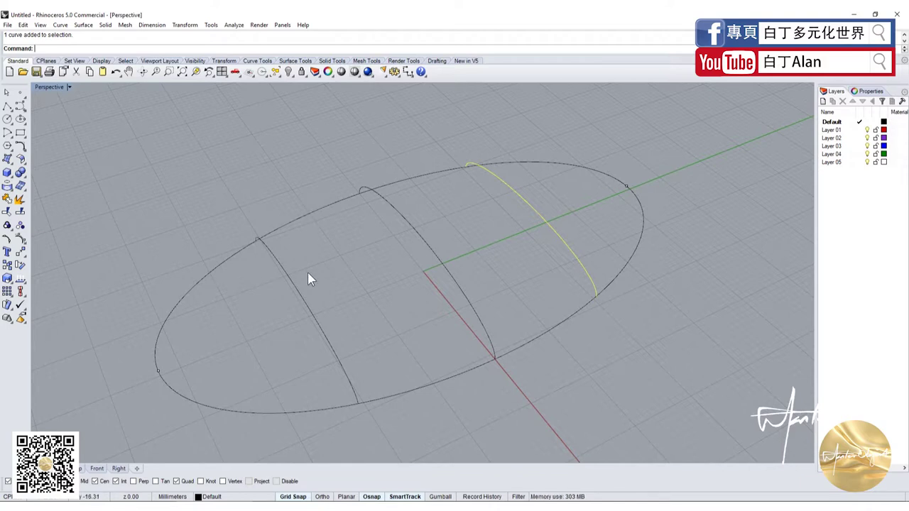
pyautogui.moveTo(352, 291)
pyautogui.mouseDown(button='right')
pyautogui.moveTo(371, 282)
pyautogui.moveTo(365, 275)
pyautogui.mouseUp(button='right')
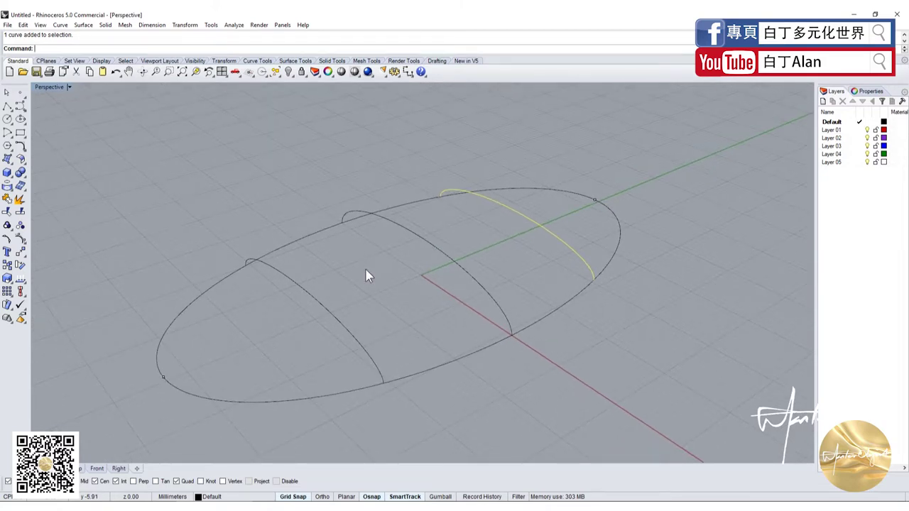
# - Draw a small circle beside the ellipse, then delete all the ellipse curves and points
pyautogui.click(7, 119)
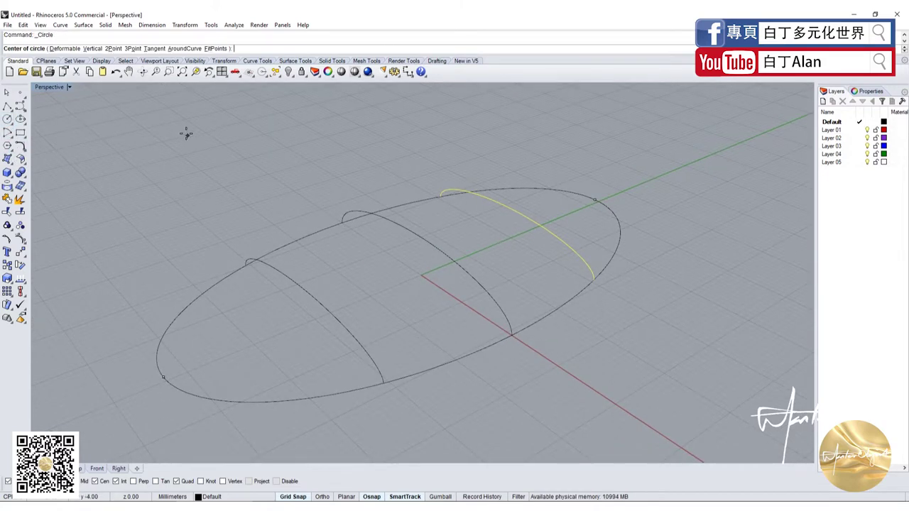
pyautogui.click(183, 133)
pyautogui.click(200, 134)
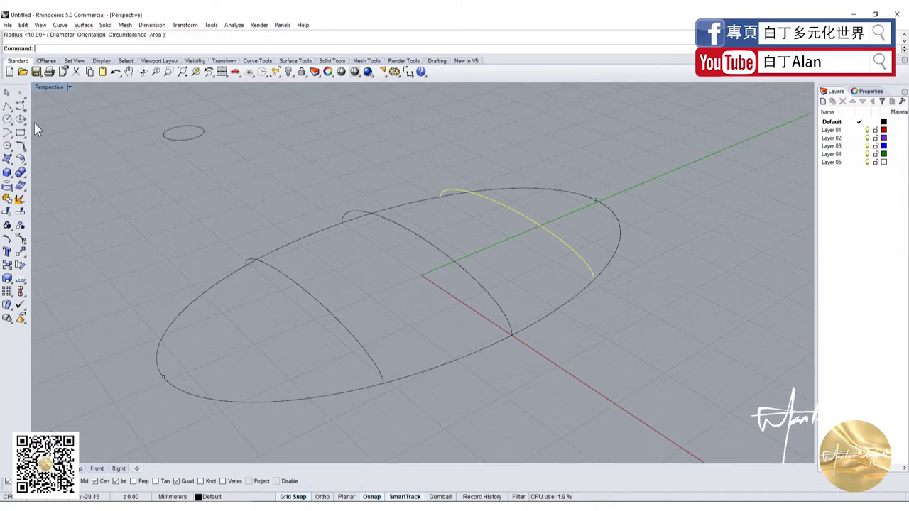
pyautogui.doubleClick(57, 92)
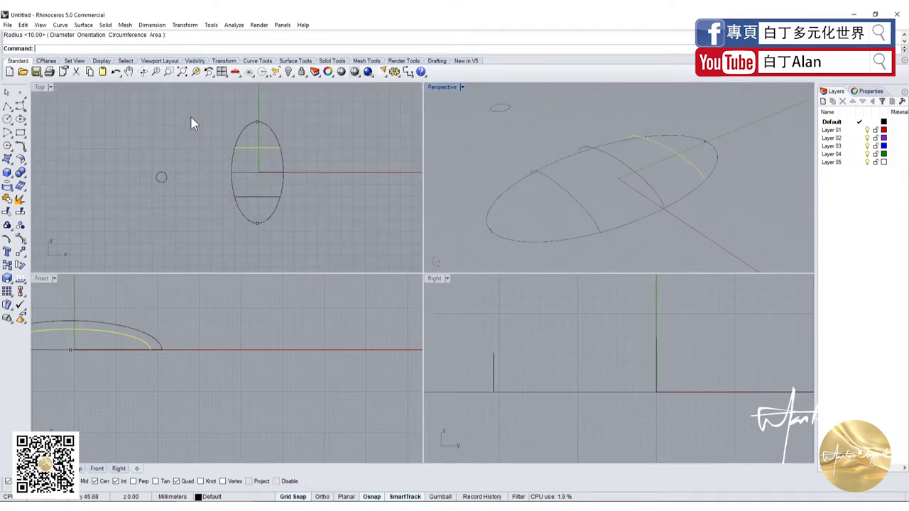
pyautogui.moveTo(192, 121); pyautogui.dragTo(328, 265)
pyautogui.press('Delete')
# - Draw a second, larger circle in the Top view
pyautogui.click(7, 119)
pyautogui.scroll(5, 197, 180)
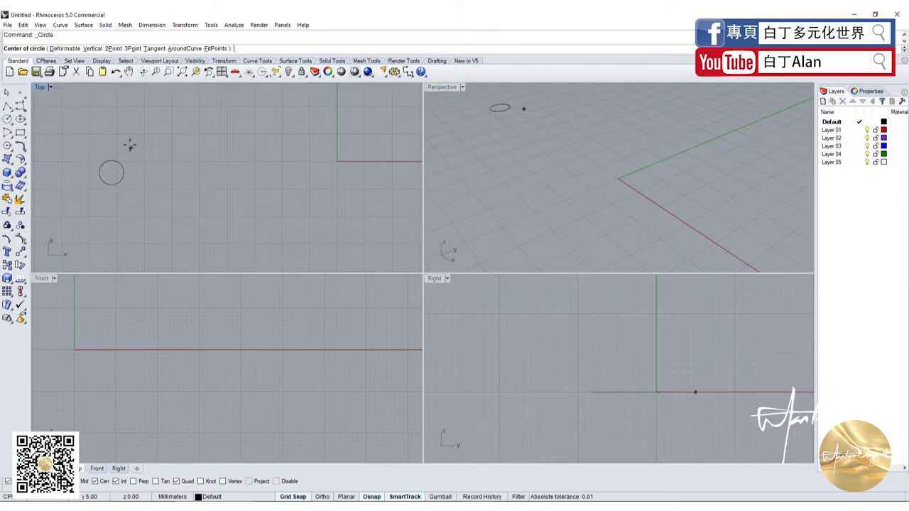
pyautogui.scroll(2, 112, 124)
pyautogui.click(111, 118)
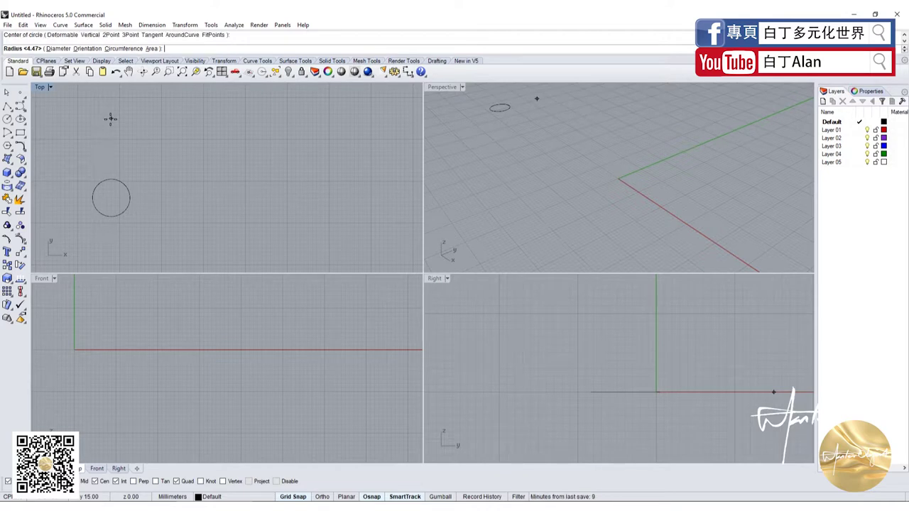
pyautogui.click(125, 120)
# - In the maximized Top view, move the small circle onto the large circle's centre
pyautogui.doubleClick(40, 87)
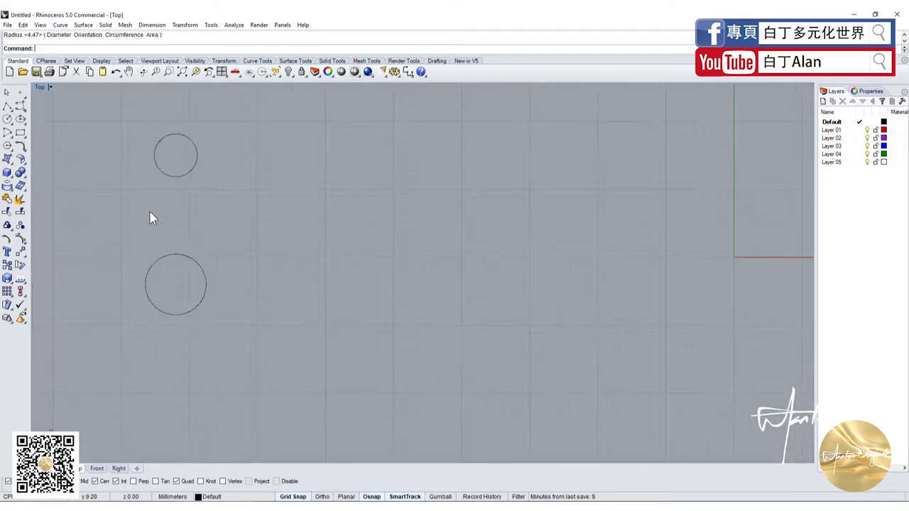
pyautogui.scroll(-2, 149, 206)
pyautogui.moveTo(117, 156); pyautogui.dragTo(194, 286)
pyautogui.click(160, 196)
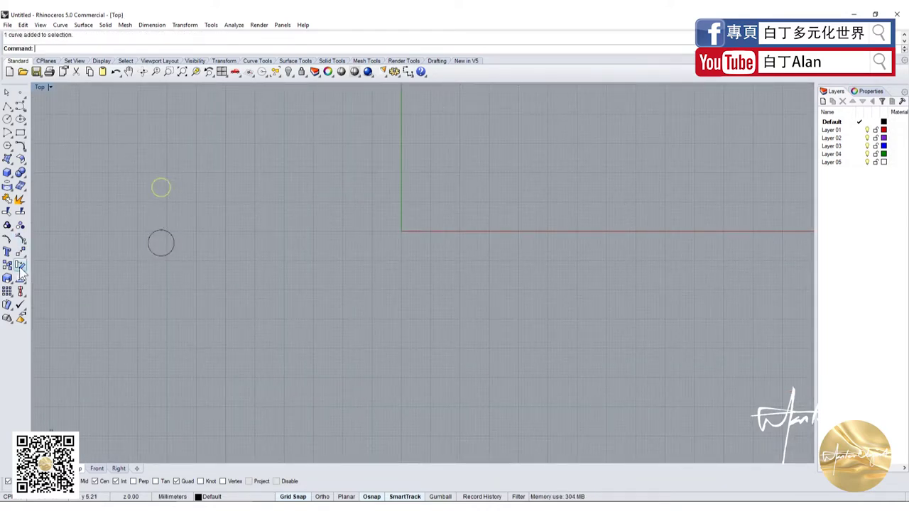
pyautogui.click(20, 252)
pyautogui.scroll(2, 163, 195)
pyautogui.click(157, 180)
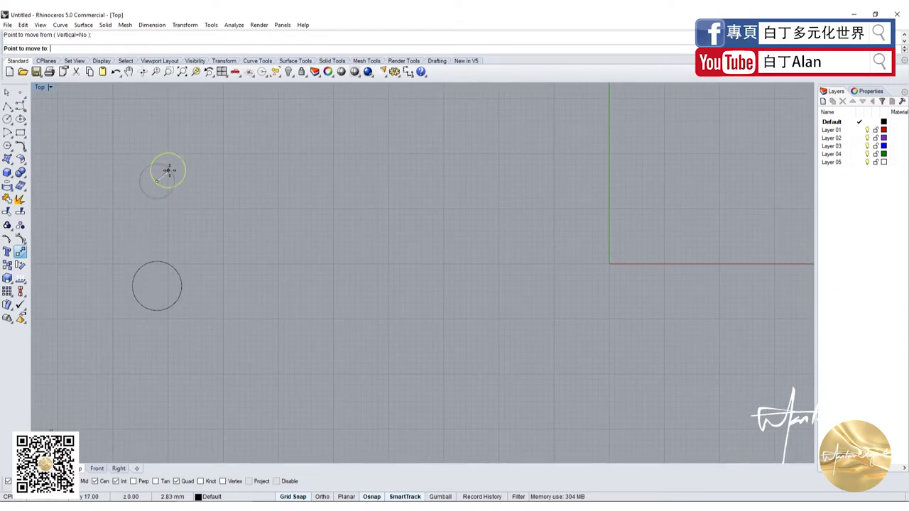
pyautogui.click(170, 283)
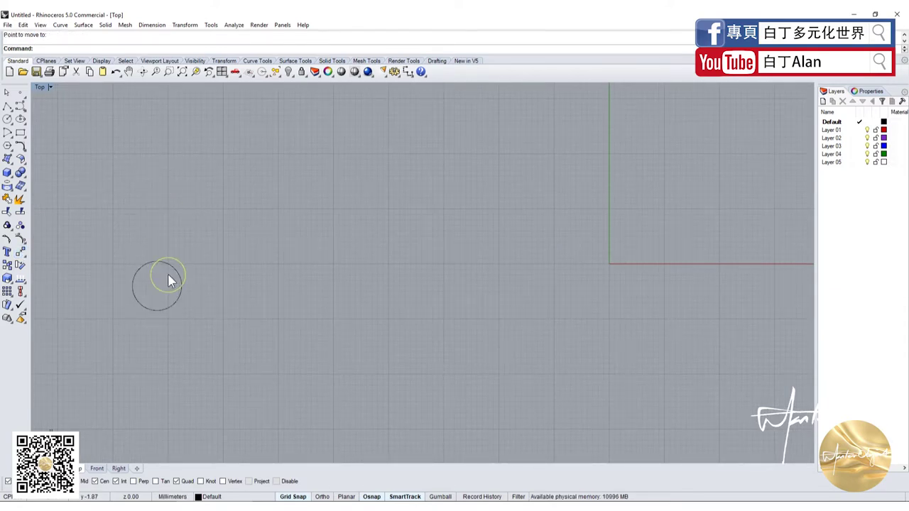
# - Redo the move, snapping to the large circle's centre, and reposition the small circle just above it
pyautogui.hotkey('ctrl', 'z')
pyautogui.press('Return')
pyautogui.click(167, 173)
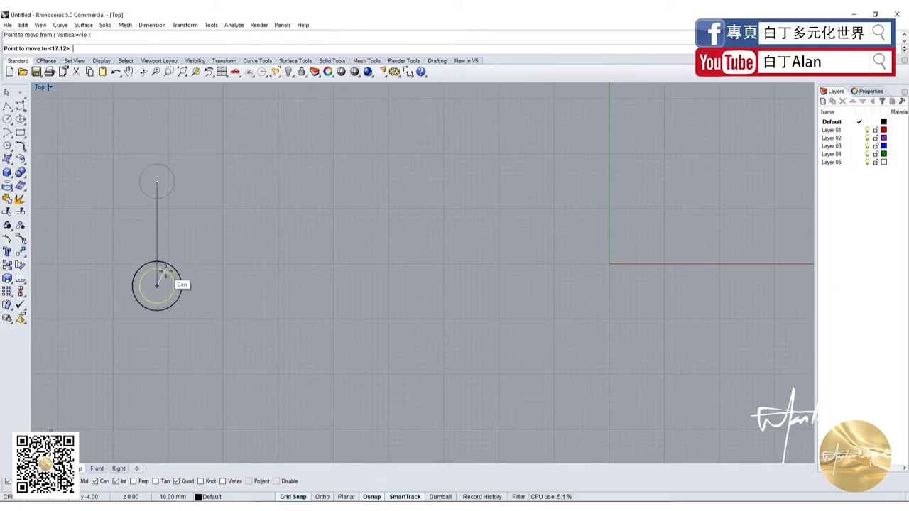
pyautogui.click(170, 281)
pyautogui.moveTo(171, 273); pyautogui.dragTo(160, 189)
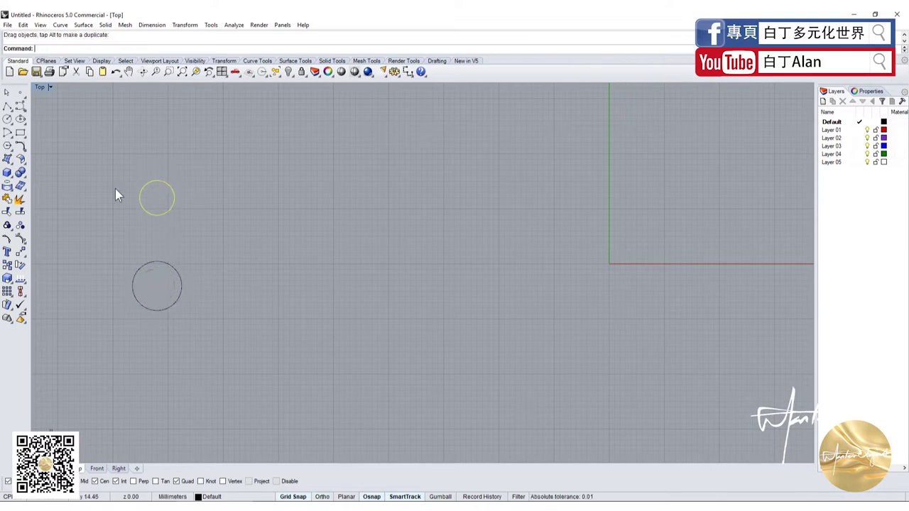
pyautogui.hotkey('ctrl', 'z')
# - Polar-array the small circle about the large circle's centre with 12 items over 360°
pyautogui.click(10, 296)
pyautogui.click(34, 296)
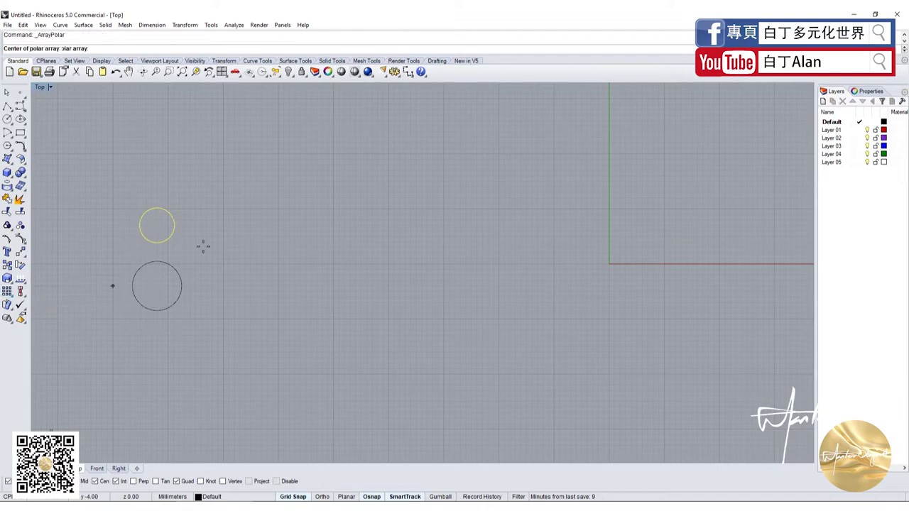
pyautogui.click(168, 269)
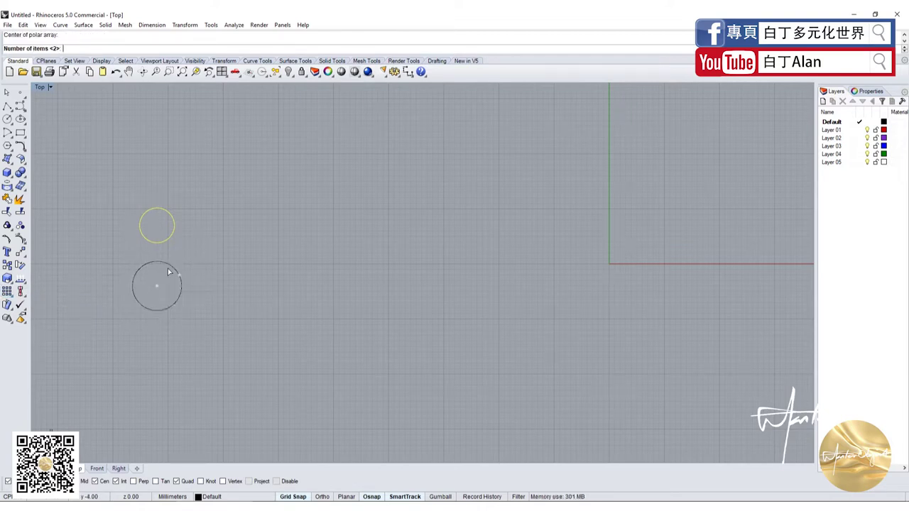
pyautogui.write('12')
pyautogui.press('Return')
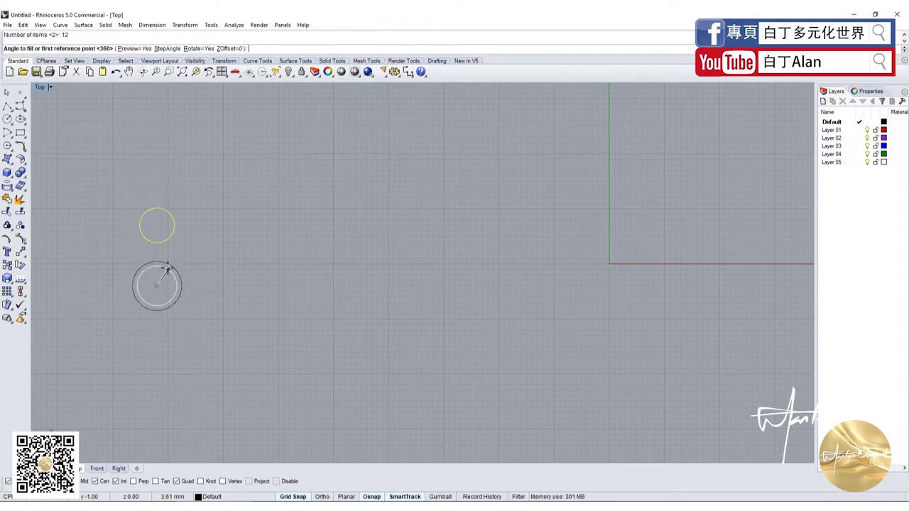
pyautogui.press('Return')
pyautogui.press('Return')
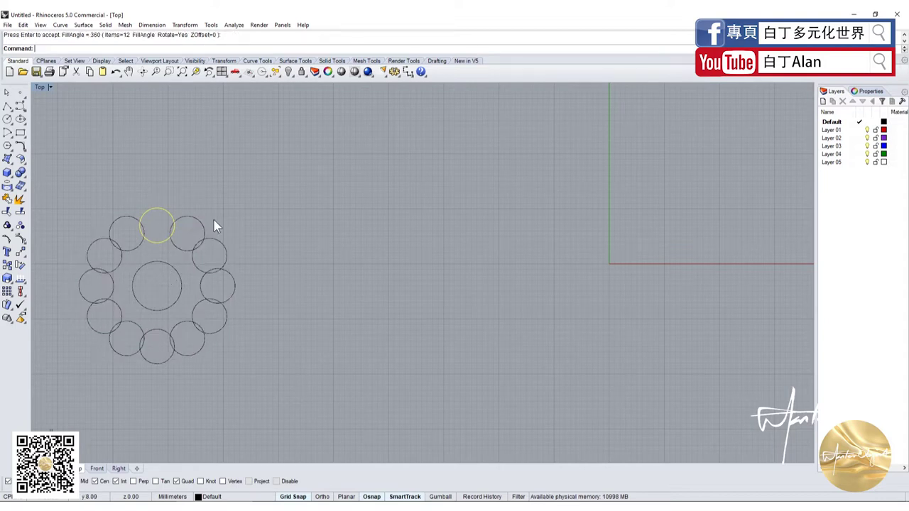
# - Select four of the arrayed ring circles, starting with the top one
pyautogui.scroll(3, 214, 221)
pyautogui.click(177, 250)
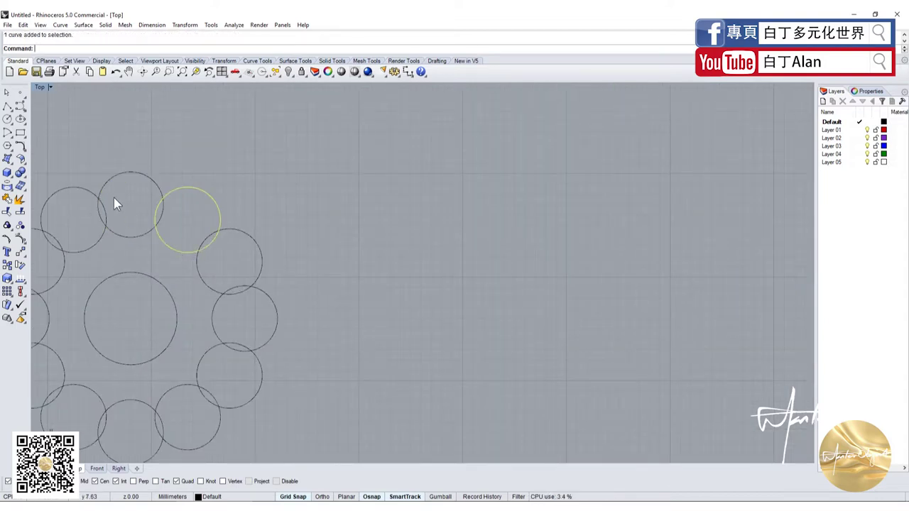
pyautogui.keyDown('shift'); pyautogui.click(130, 172); pyautogui.keyUp('shift')
pyautogui.scroll(-2, 131, 172)
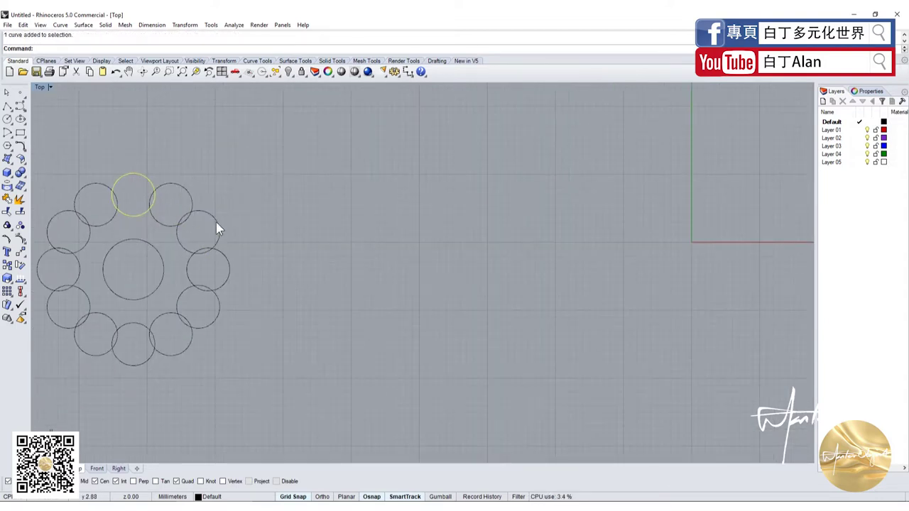
pyautogui.keyDown('shift'); pyautogui.click(214, 322); pyautogui.keyUp('shift')
pyautogui.keyDown('shift'); pyautogui.click(149, 362); pyautogui.keyUp('shift')
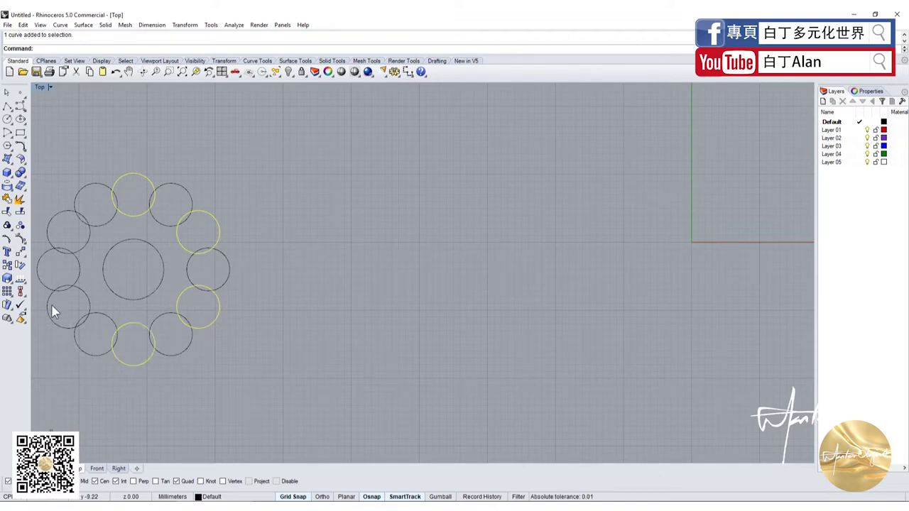
# - Pick five ring circles as cutting objects, then cancel the attempt
pyautogui.click(7, 211)
pyautogui.click(85, 187)
pyautogui.click(77, 273)
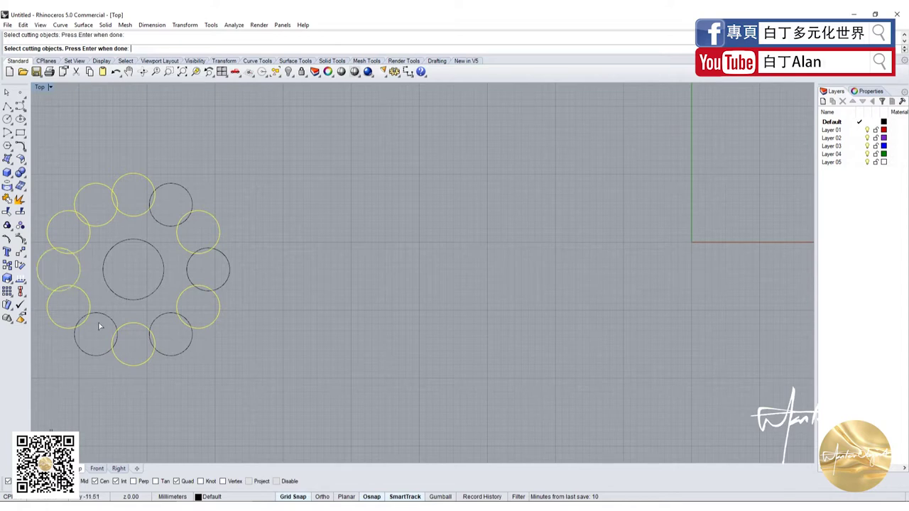
pyautogui.click(114, 325)
pyautogui.click(161, 319)
pyautogui.click(188, 268)
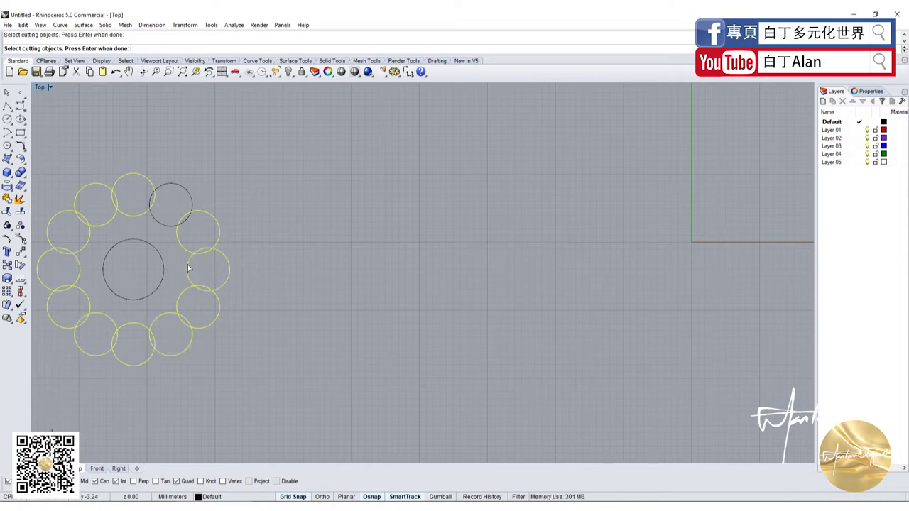
pyautogui.press('Escape')
# - Select six alternate ring circles and start Split on them
pyautogui.click(161, 226)
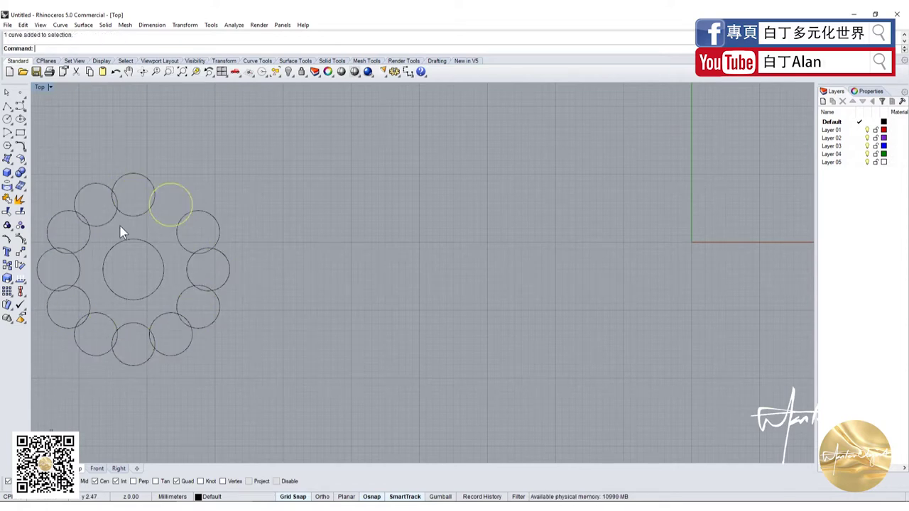
pyautogui.click(92, 226)
pyautogui.click(79, 269)
pyautogui.click(100, 314)
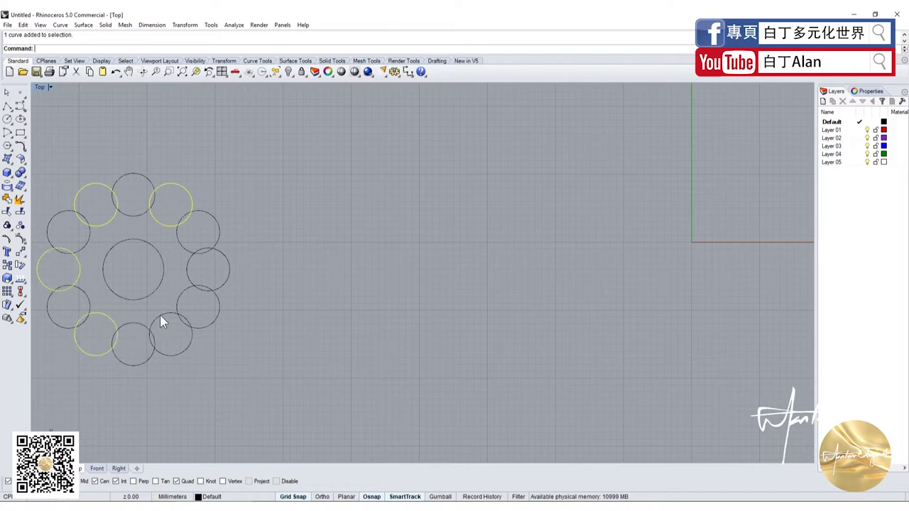
pyautogui.click(160, 315)
pyautogui.click(188, 269)
pyautogui.rightClick(189, 269)
# - Split them at the neighbouring circles into 12 pieces, then select an inner arc
pyautogui.click(220, 229)
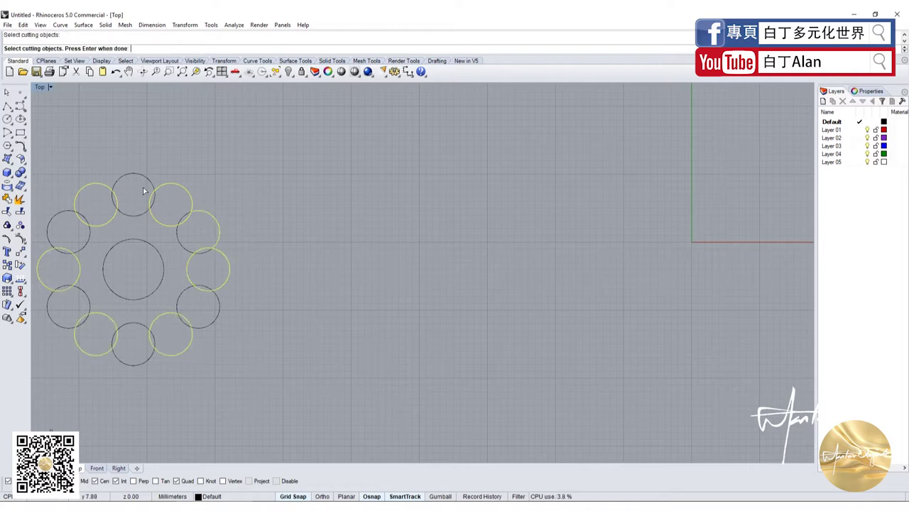
pyautogui.click(111, 190)
pyautogui.click(49, 226)
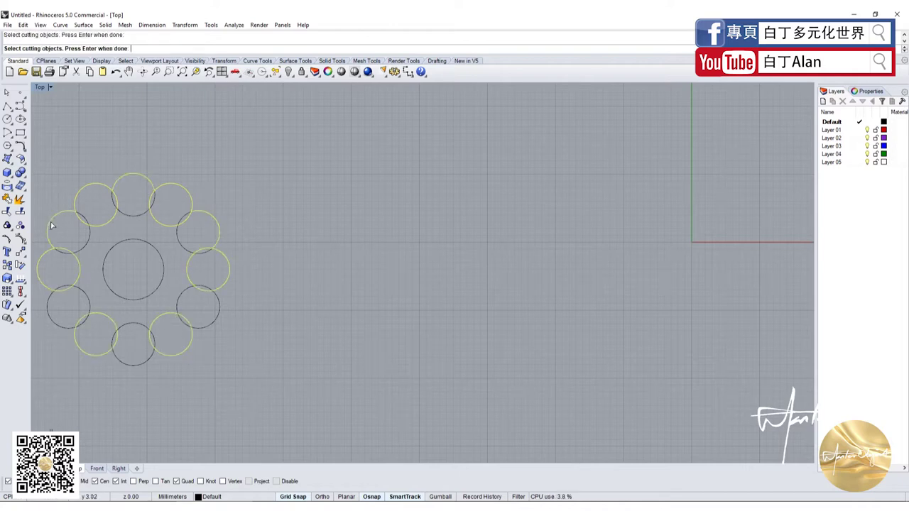
pyautogui.click(49, 314)
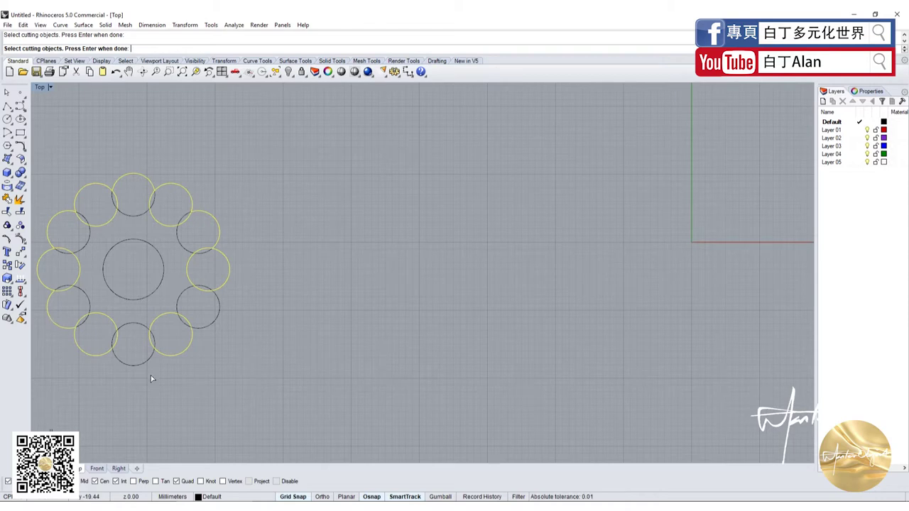
pyautogui.rightClick(214, 319)
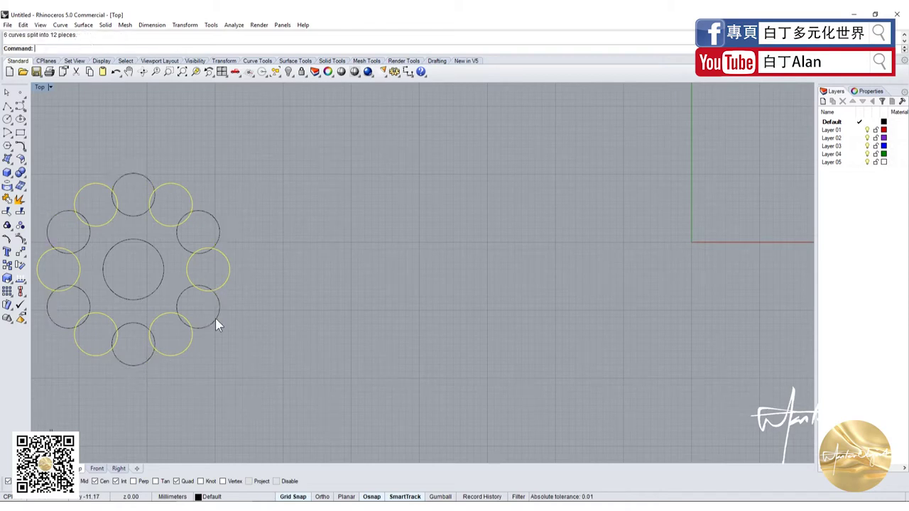
pyautogui.click(174, 242)
# - Delete the inner arcs of the right, left and lower circles plus one leftover arc
pyautogui.press('Delete')
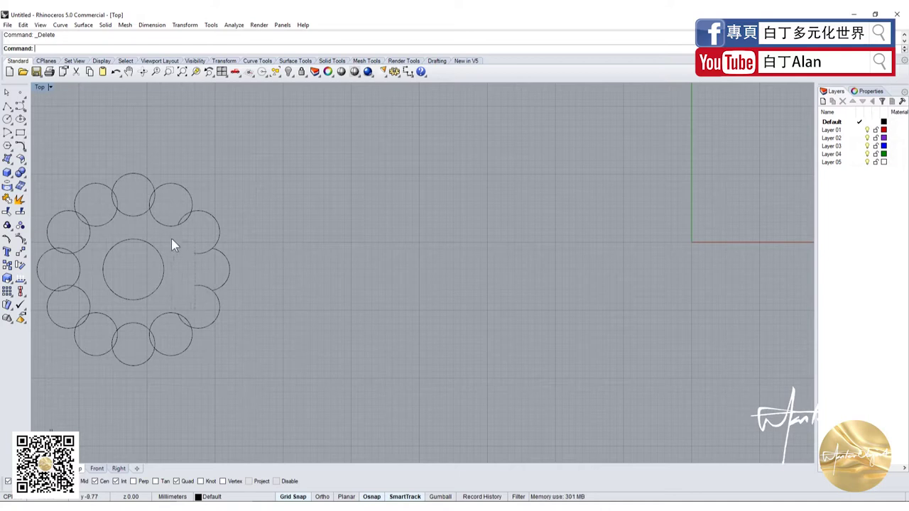
pyautogui.moveTo(175, 239); pyautogui.dragTo(107, 210)
pyautogui.press('Delete')
pyautogui.press('Delete')
pyautogui.moveTo(88, 250); pyautogui.dragTo(68, 249)
pyautogui.press('Delete')
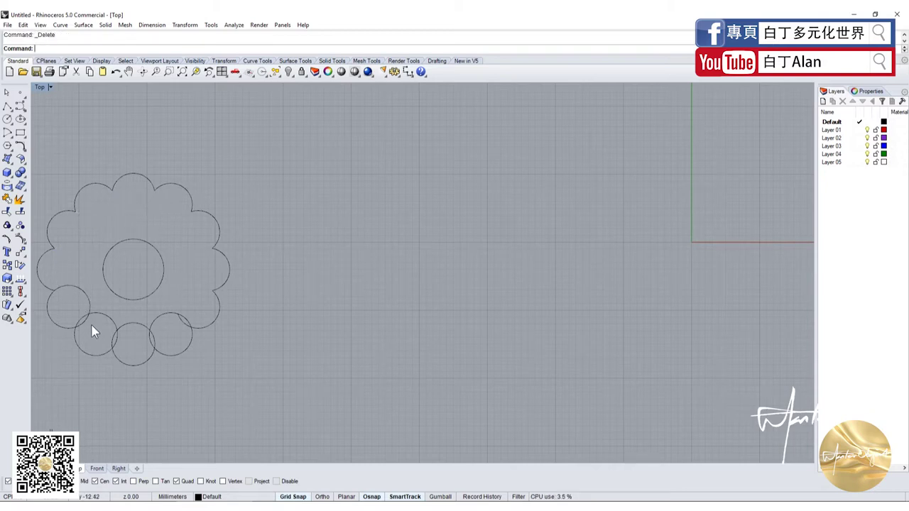
pyautogui.moveTo(93, 331)
pyautogui.mouseDown()
pyautogui.moveTo(84, 311)
pyautogui.moveTo(177, 321)
pyautogui.mouseUp()
pyautogui.press('Delete')
pyautogui.press('Delete')
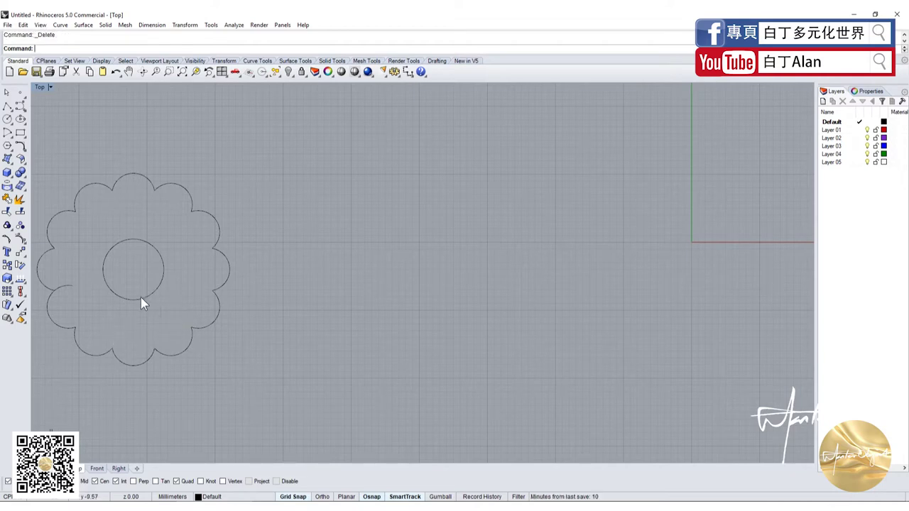
pyautogui.click(63, 282)
pyautogui.press('Delete')
# - Join the scallop arcs into one closed flower outline and move it down
pyautogui.doubleClick(40, 87)
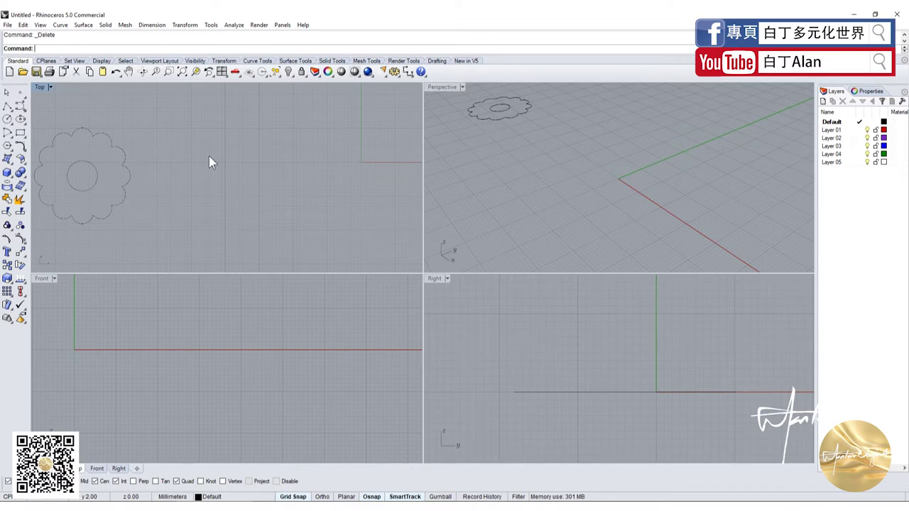
pyautogui.scroll(-3, 209, 157)
pyautogui.moveTo(90, 135); pyautogui.dragTo(174, 217)
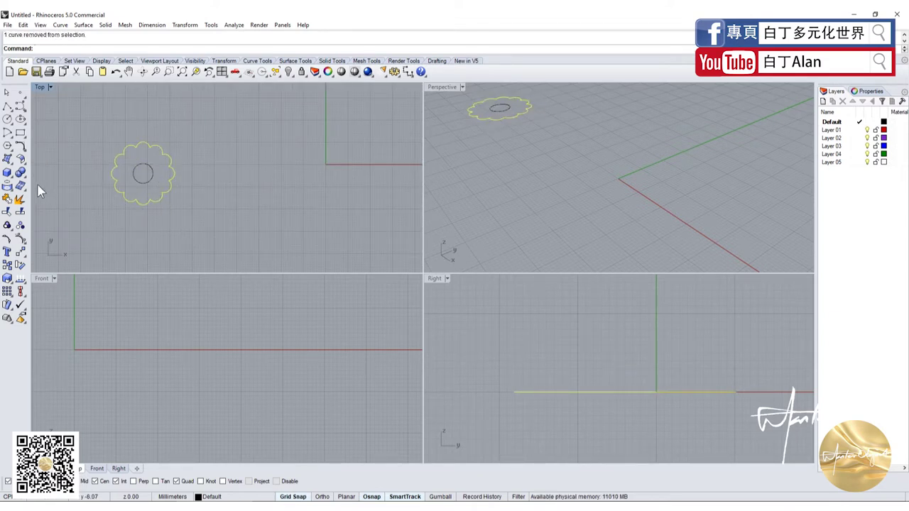
pyautogui.click(8, 211)
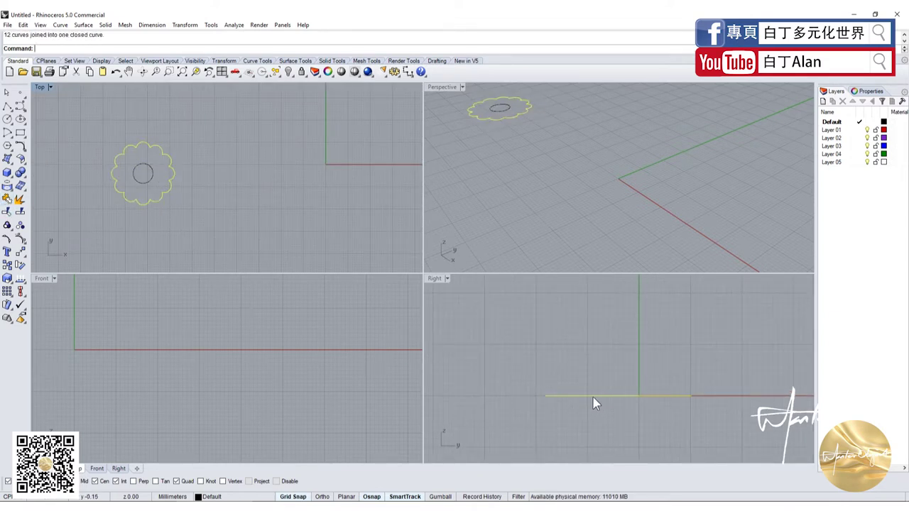
pyautogui.moveTo(593, 395); pyautogui.dragTo(590, 436)
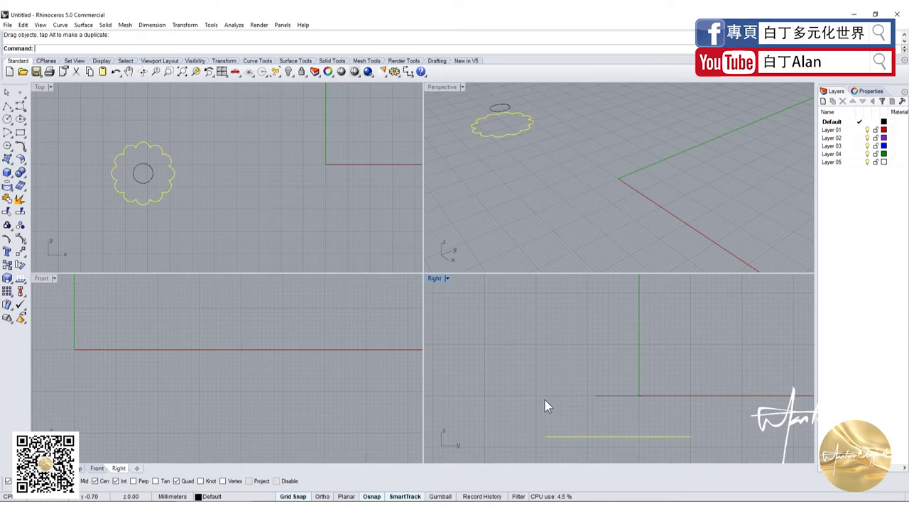
# - Copy and paste the flower outline, moving the duplicate further down
pyautogui.hotkey('ctrl', 'c')
pyautogui.scroll(-5, 558, 422)
pyautogui.hotkey('ctrl', 'v')
pyautogui.moveTo(585, 417); pyautogui.dragTo(585, 430)
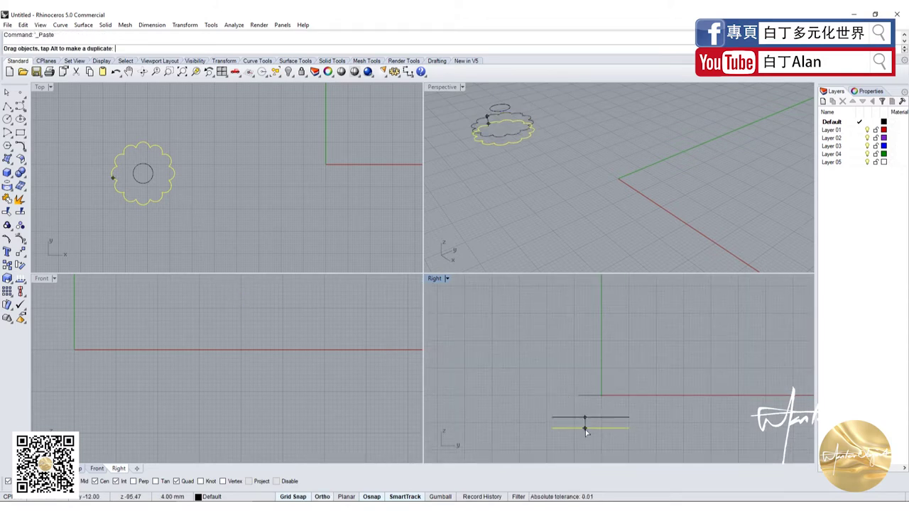
# - Scale the copied flower outline down about the circle's centre
pyautogui.click(7, 277)
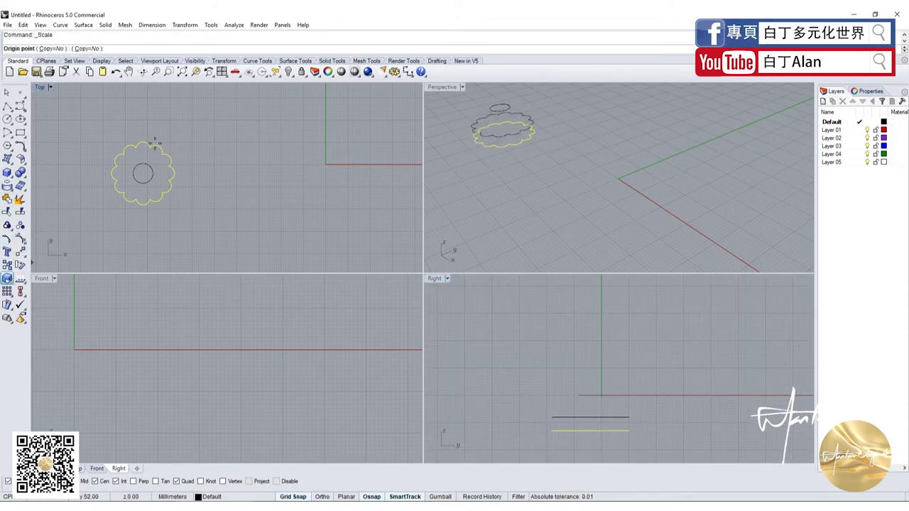
pyautogui.scroll(3, 151, 171)
pyautogui.click(134, 176)
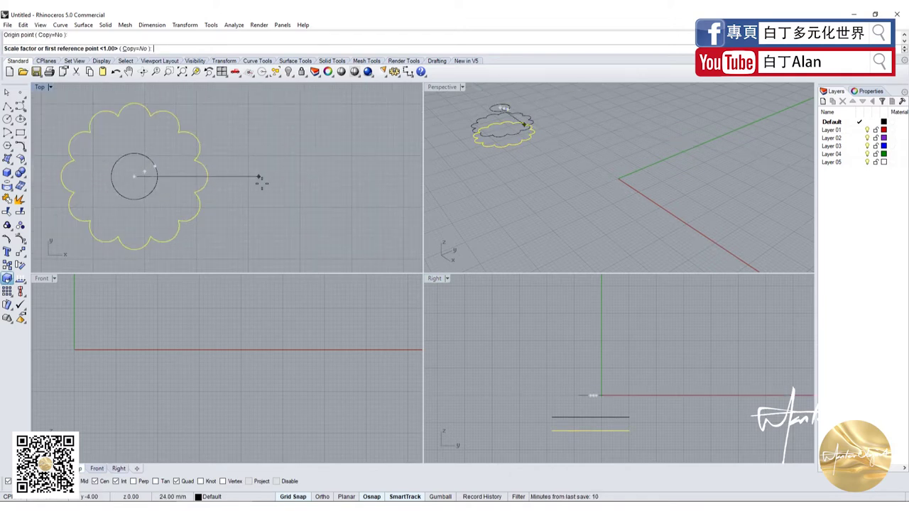
pyautogui.click(305, 178)
pyautogui.click(274, 178)
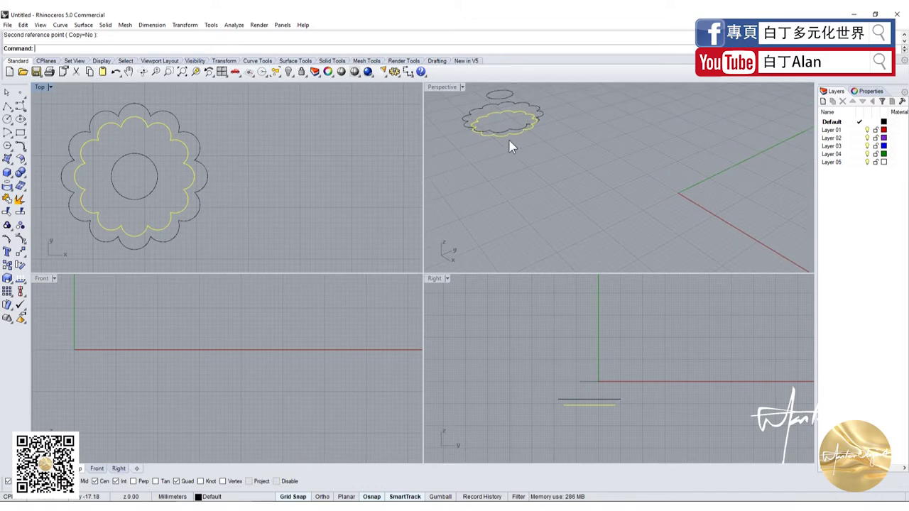
pyautogui.doubleClick(438, 86)
# - Place a point at the circle's centre and raise it above the circle as the apex
pyautogui.scroll(5, 409, 257)
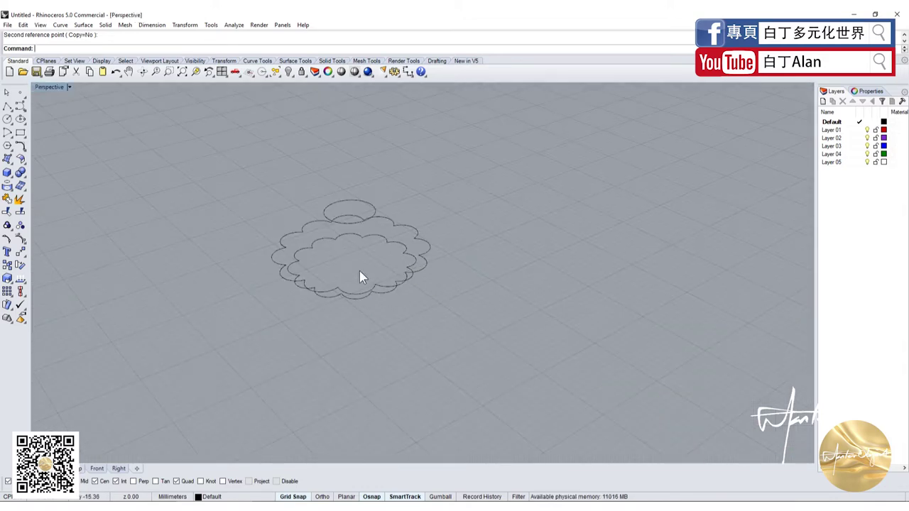
pyautogui.scroll(3, 359, 271)
pyautogui.click(20, 92)
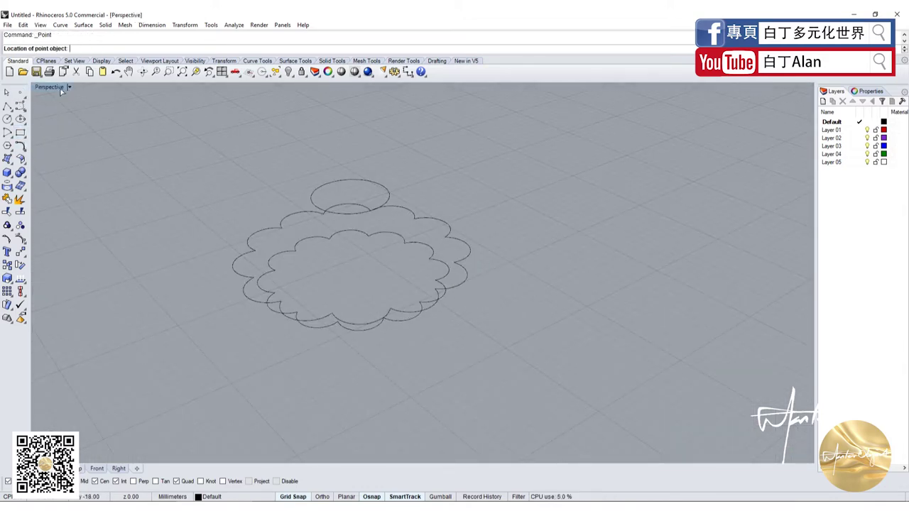
pyautogui.doubleClick(49, 86)
pyautogui.scroll(2, 135, 178)
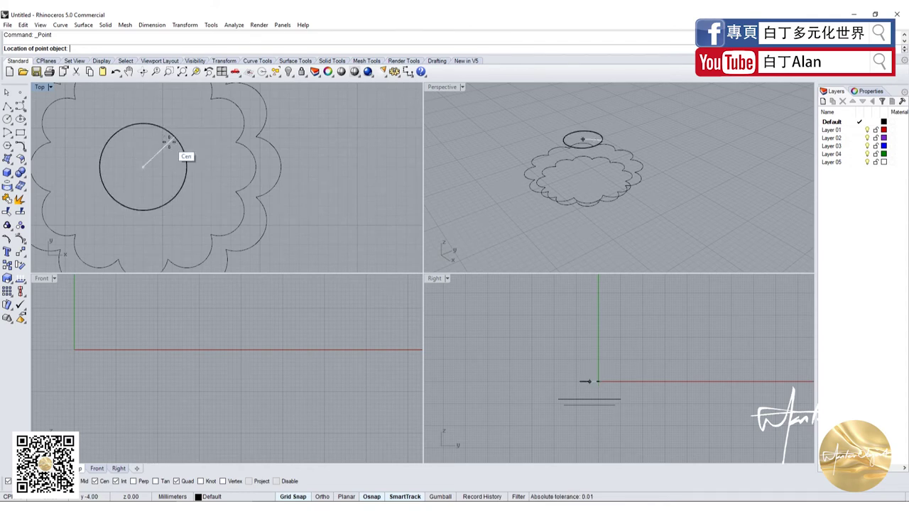
pyautogui.click(145, 167)
pyautogui.scroll(-5, 621, 436)
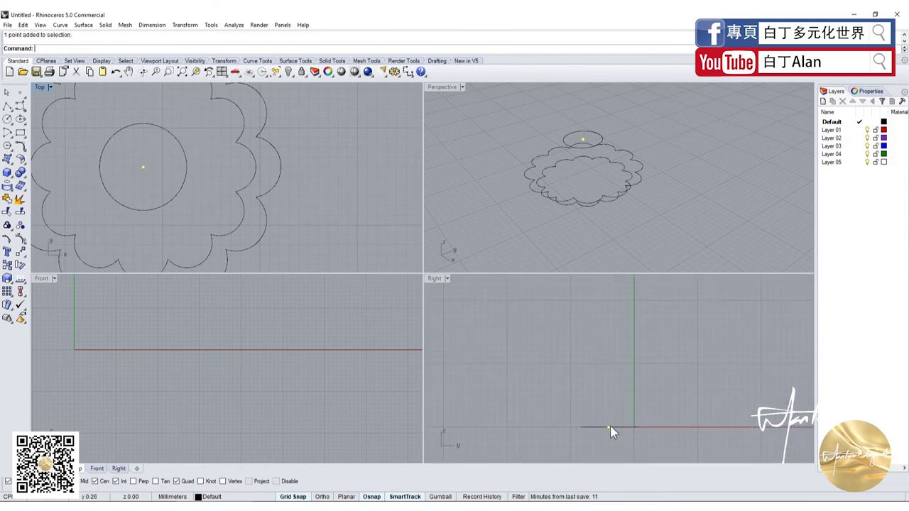
pyautogui.moveTo(611, 425); pyautogui.dragTo(609, 408)
pyautogui.press('Escape')
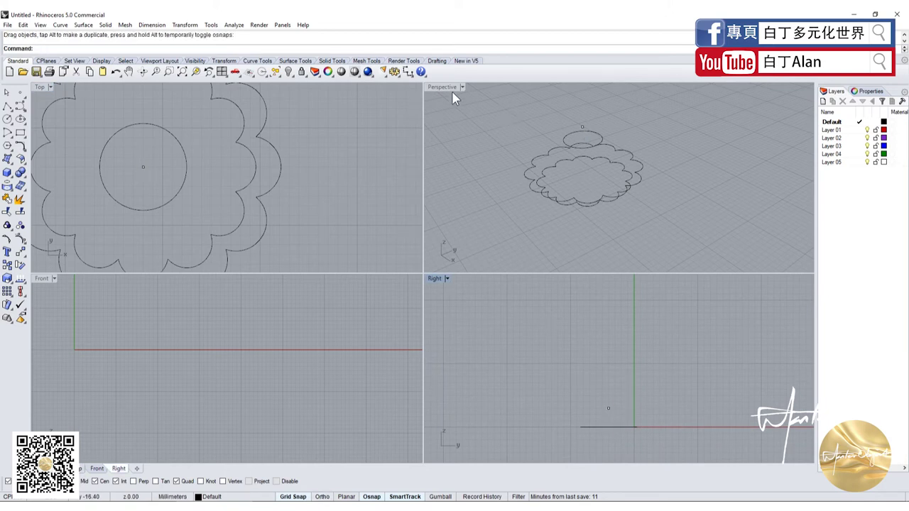
pyautogui.doubleClick(446, 88)
# - Start Loft from the surface creation tools
pyautogui.click(25, 177)
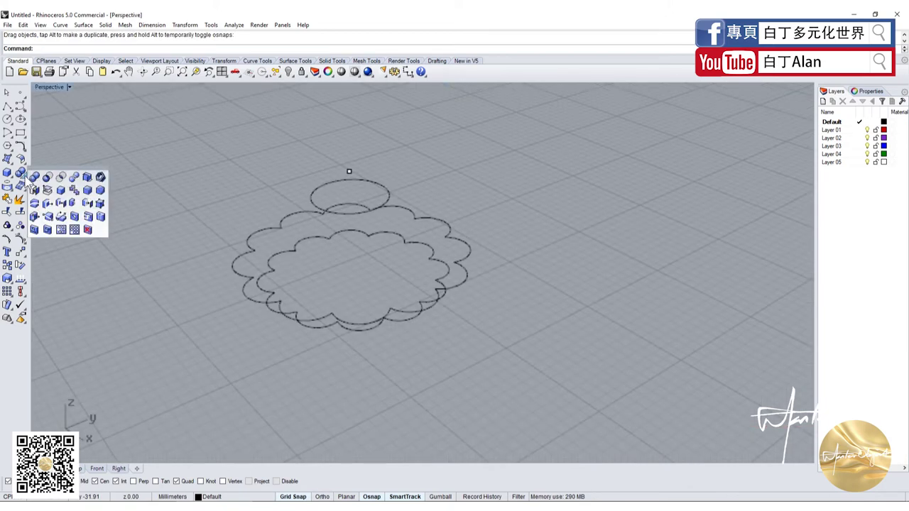
pyautogui.click(10, 161)
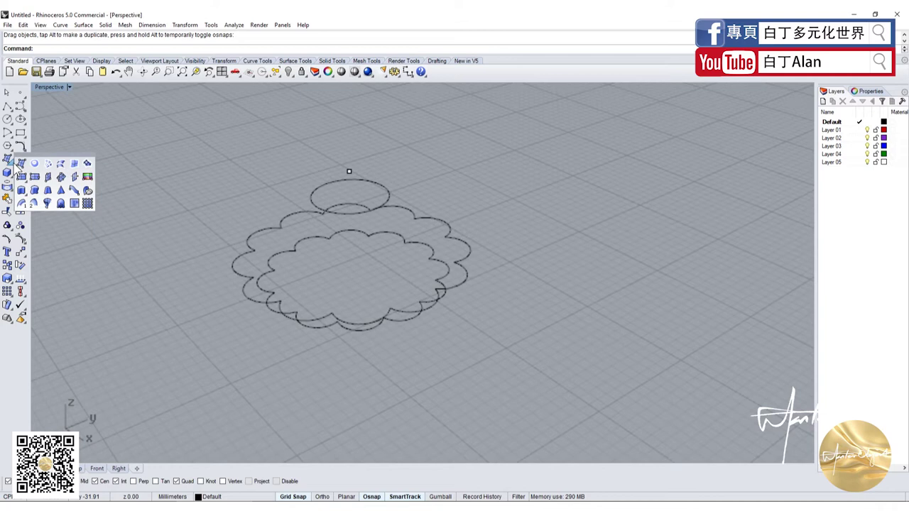
pyautogui.click(62, 163)
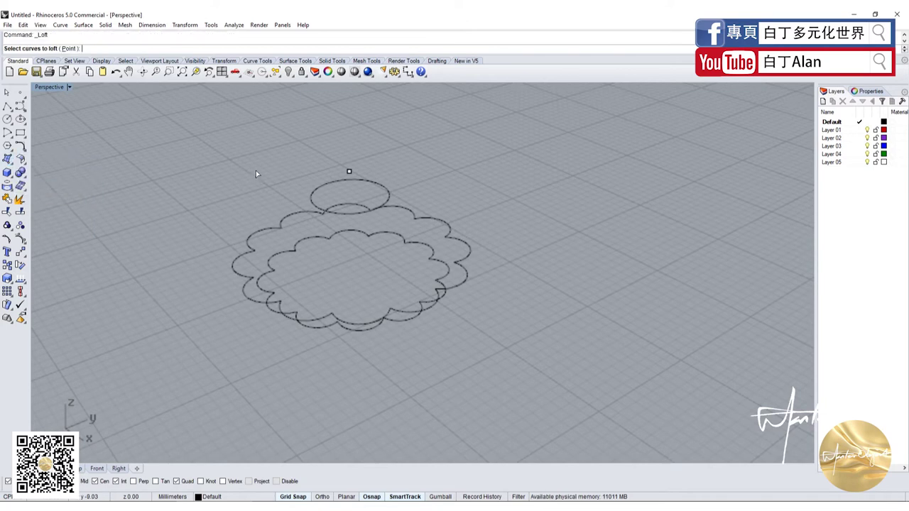
# - Loft the circle, large flower and small flower outlines into a surface
pyautogui.click(327, 187)
pyautogui.click(293, 225)
pyautogui.click(300, 247)
pyautogui.press('Return')
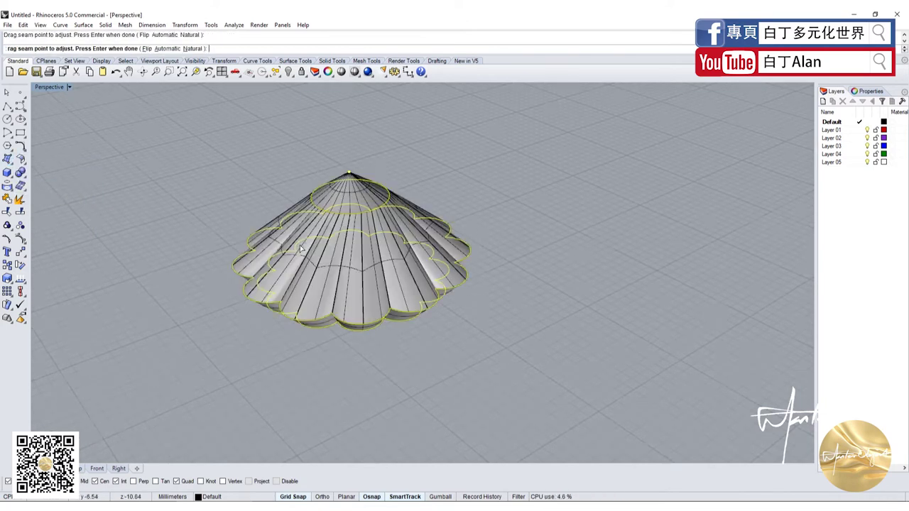
pyautogui.press('Return')
# - Orbit and zoom around the lofted fluted cone to inspect it from several angles
pyautogui.moveTo(364, 168); pyautogui.dragTo(377, 134, button='right')
pyautogui.scroll(5, 341, 197)
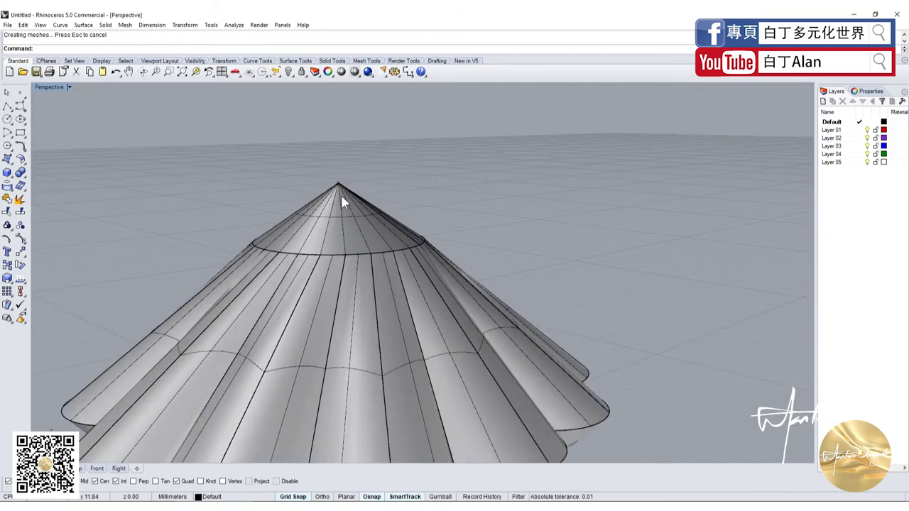
pyautogui.scroll(-3, 340, 200)
pyautogui.scroll(2, 341, 201)
pyautogui.click(335, 216)
pyautogui.click(344, 181)
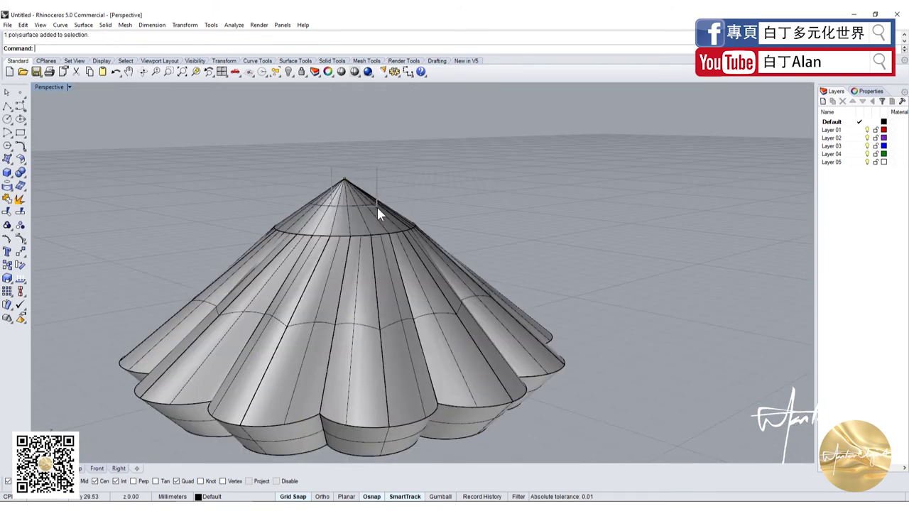
pyautogui.moveTo(376, 208)
pyautogui.mouseDown(button='right')
pyautogui.moveTo(461, 337)
pyautogui.moveTo(346, 258)
pyautogui.mouseUp(button='right')
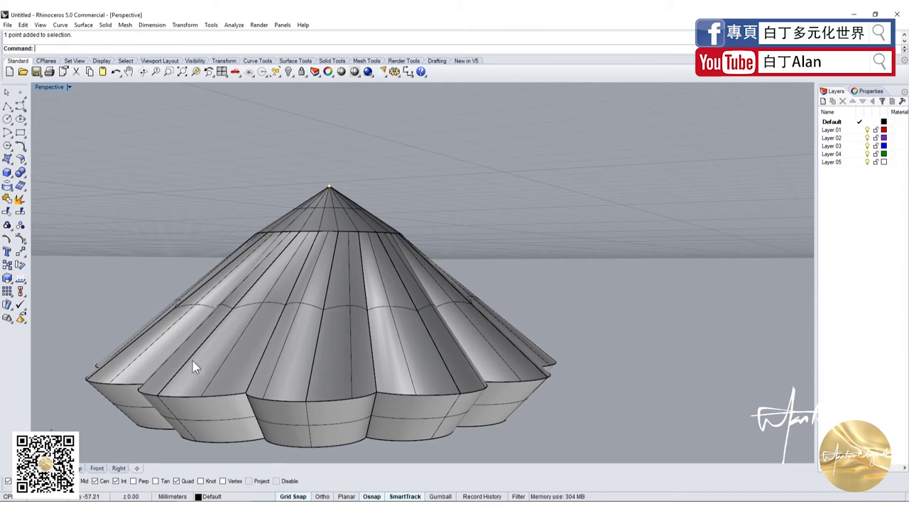
pyautogui.moveTo(193, 361); pyautogui.dragTo(263, 264, button='right')
pyautogui.scroll(3, 307, 262)
pyautogui.scroll(2, 307, 263)
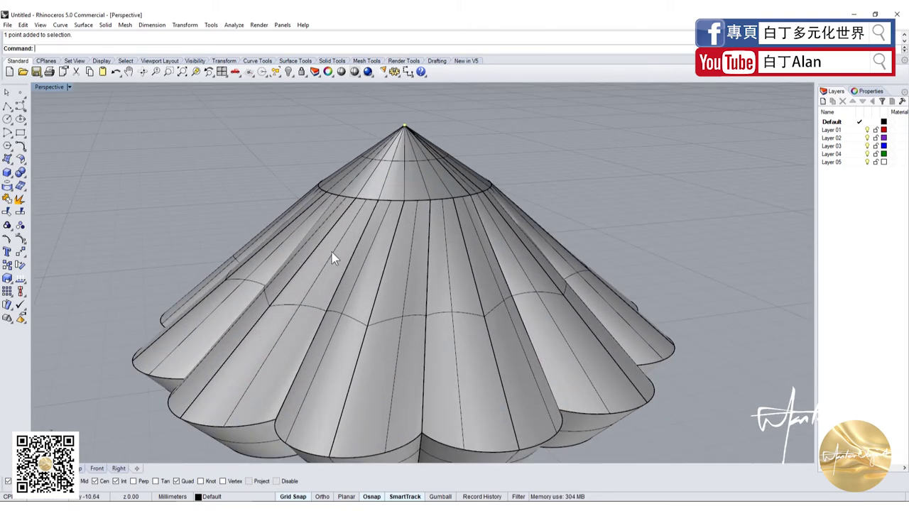
pyautogui.moveTo(332, 252)
pyautogui.mouseDown(button='right')
pyautogui.moveTo(299, 319)
pyautogui.moveTo(307, 240)
pyautogui.mouseUp(button='right')
pyautogui.scroll(3, 301, 325)
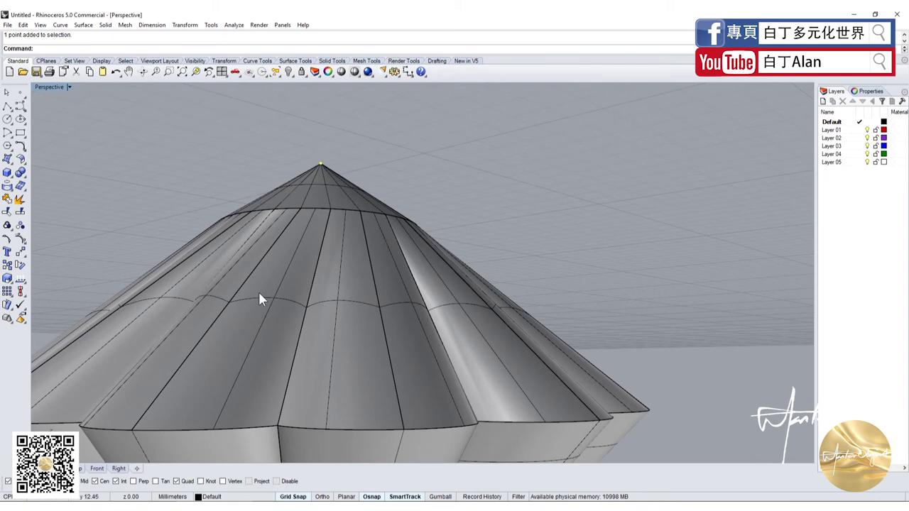
pyautogui.scroll(-3, 258, 289)
pyautogui.scroll(-2, 258, 290)
pyautogui.moveTo(258, 290); pyautogui.dragTo(313, 316, button='right')
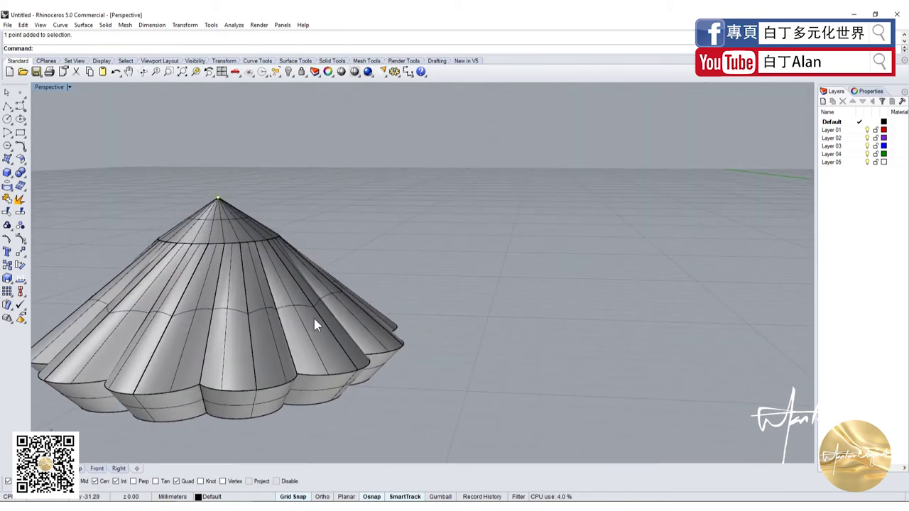
pyautogui.click(309, 270)
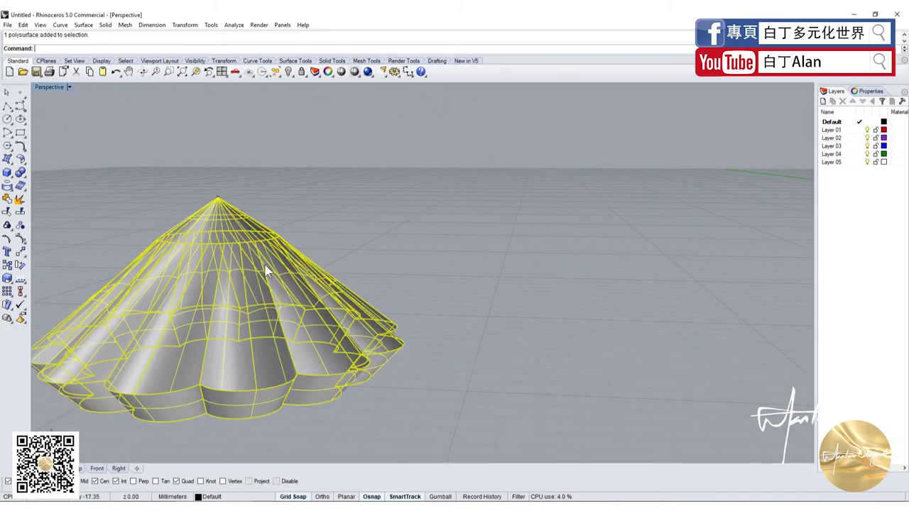
# - Undo the loft, then retry Loft on the two flower outlines and cancel it
pyautogui.click(253, 181)
pyautogui.hotkey('ctrl', 'z')
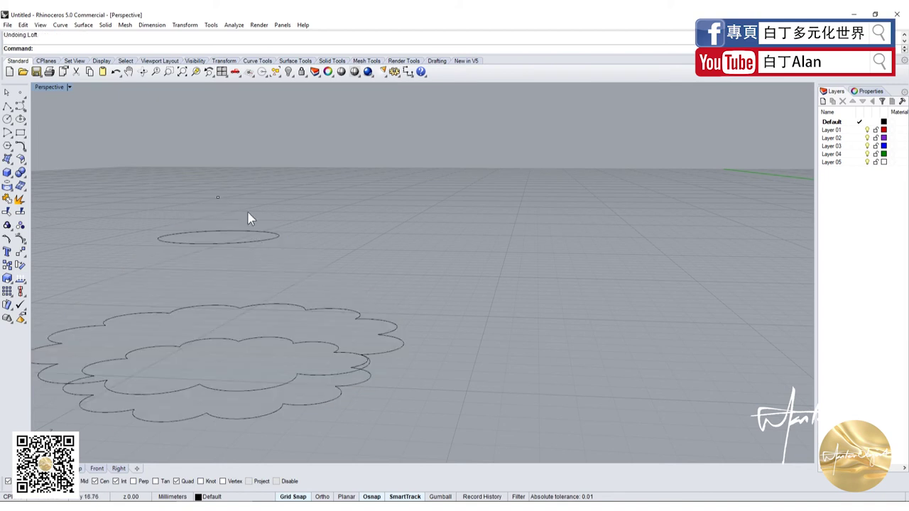
pyautogui.press('Return')
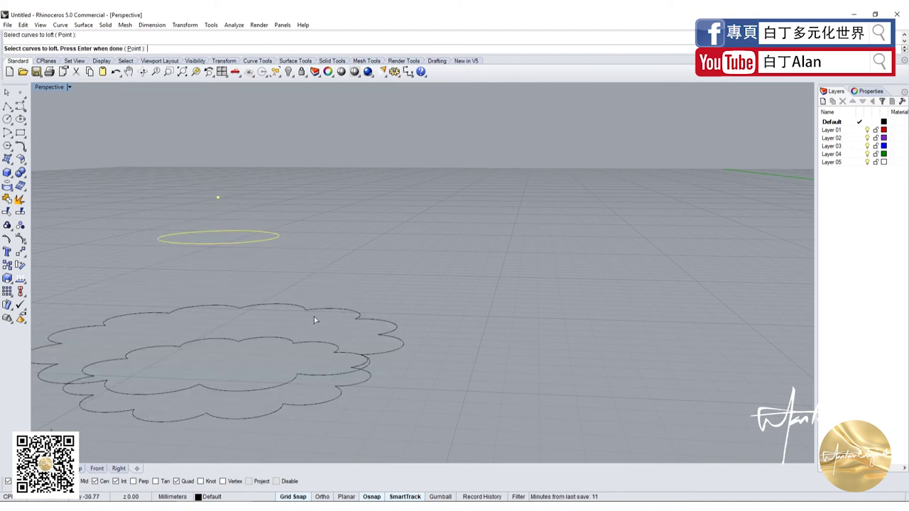
pyautogui.click(311, 310)
pyautogui.click(304, 346)
pyautogui.press('Return')
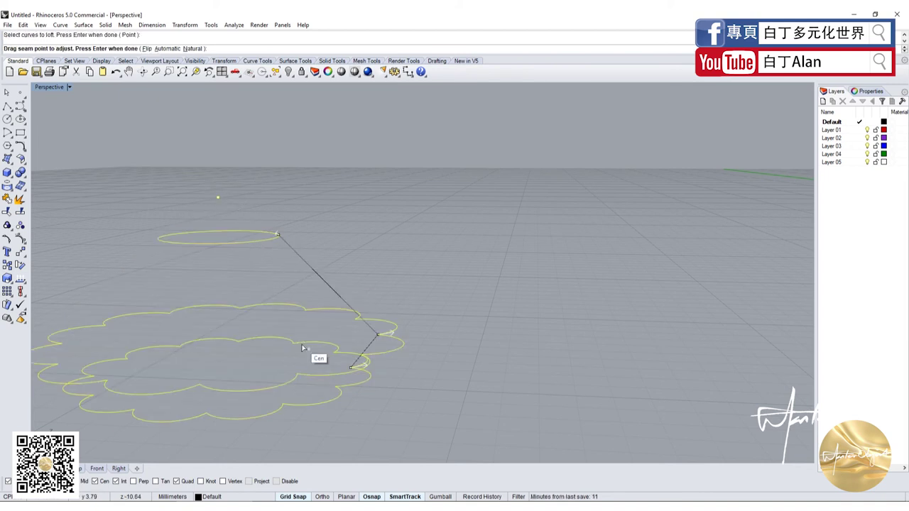
pyautogui.press('Escape')
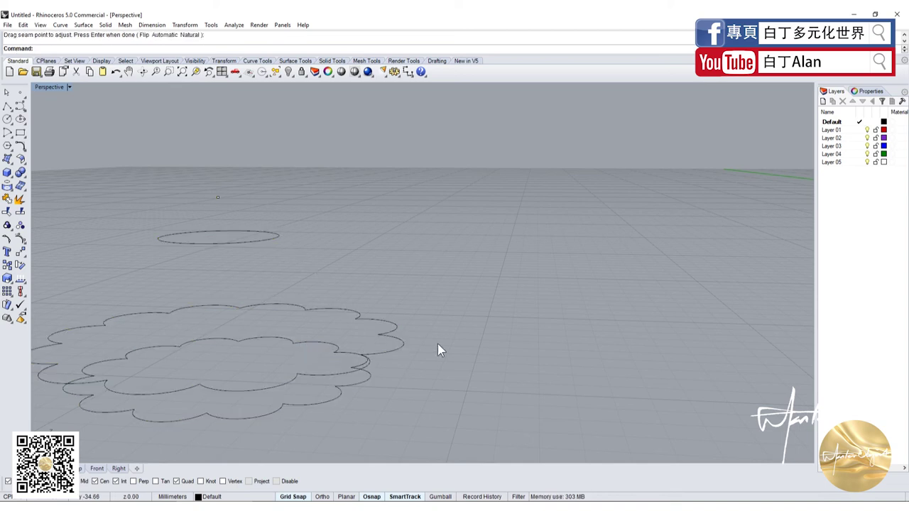
pyautogui.scroll(-3, 437, 344)
pyautogui.scroll(2, 282, 394)
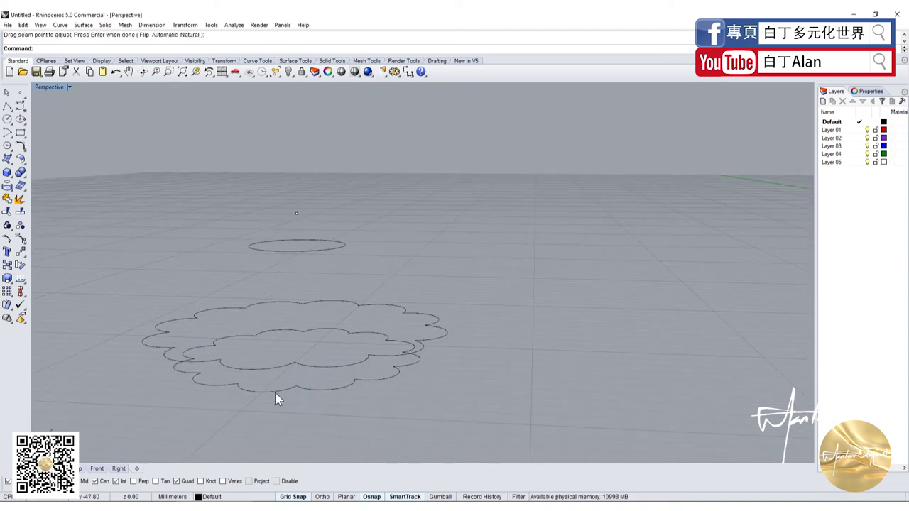